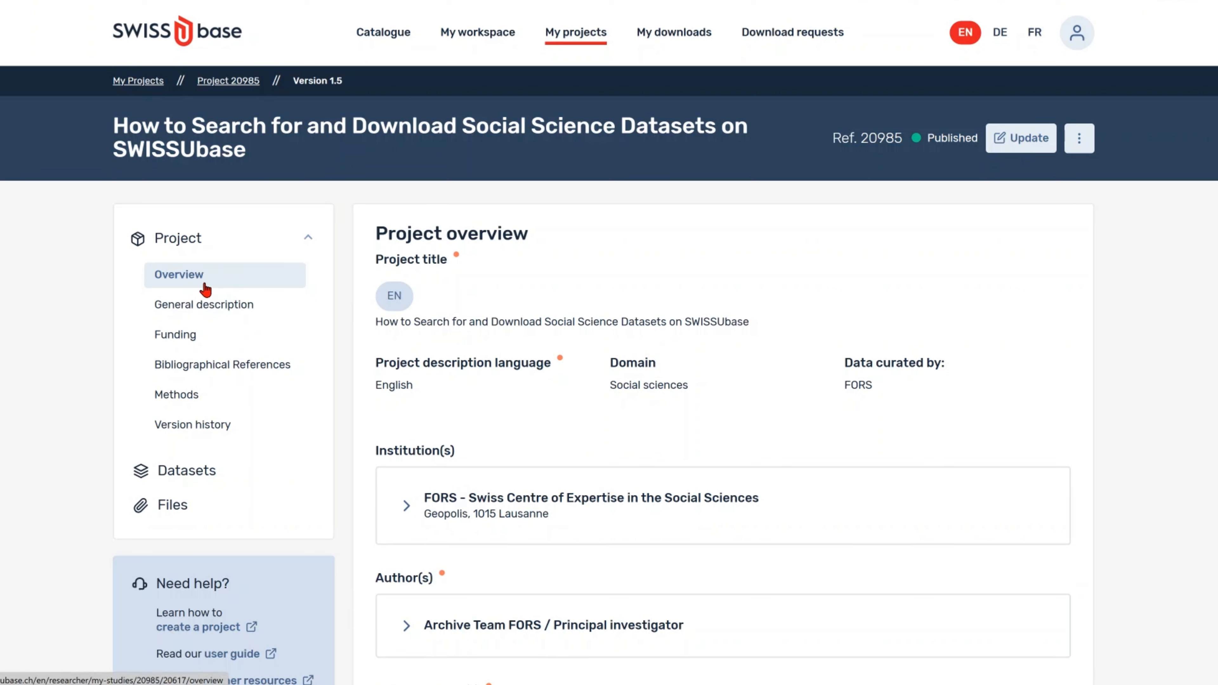
Step: Start a new dataset from the project's Datasets list, with English as the description language
click(208, 469)
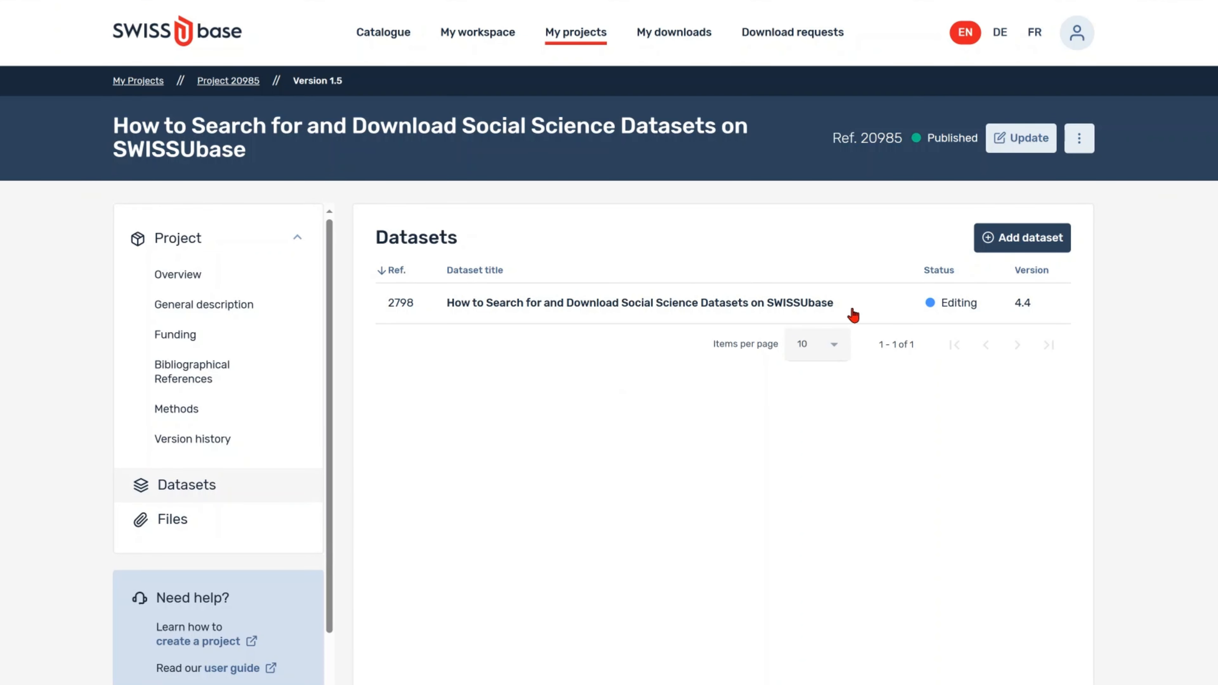
click(1012, 249)
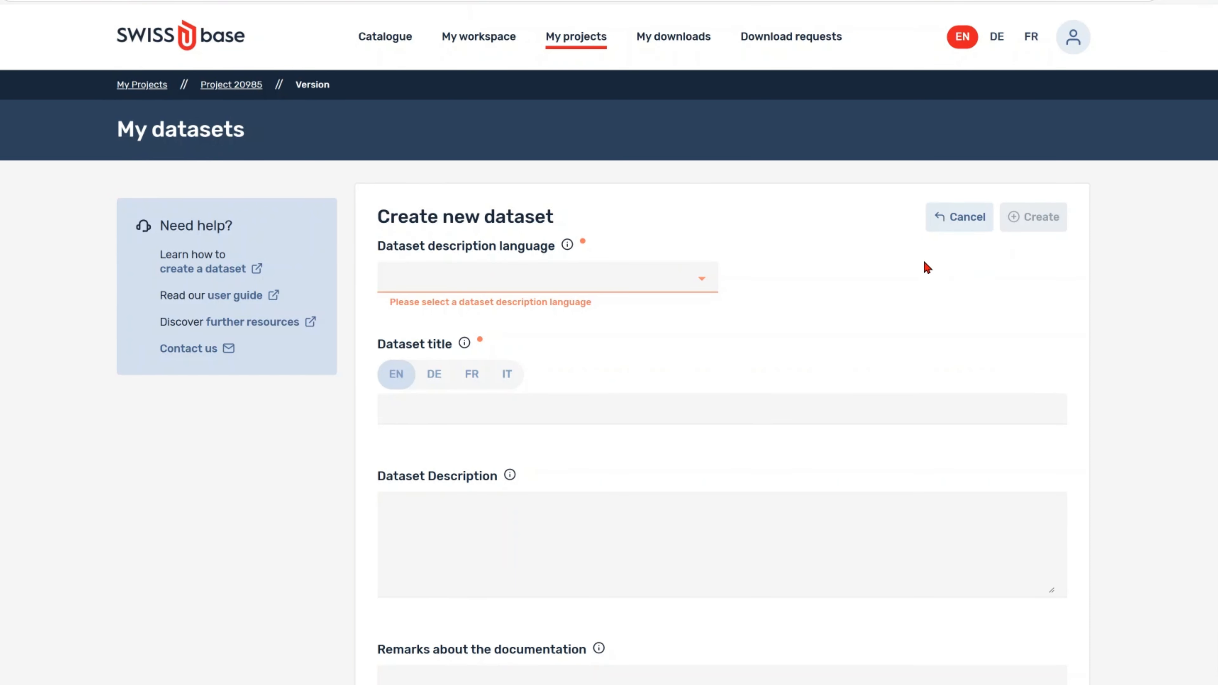
click(704, 283)
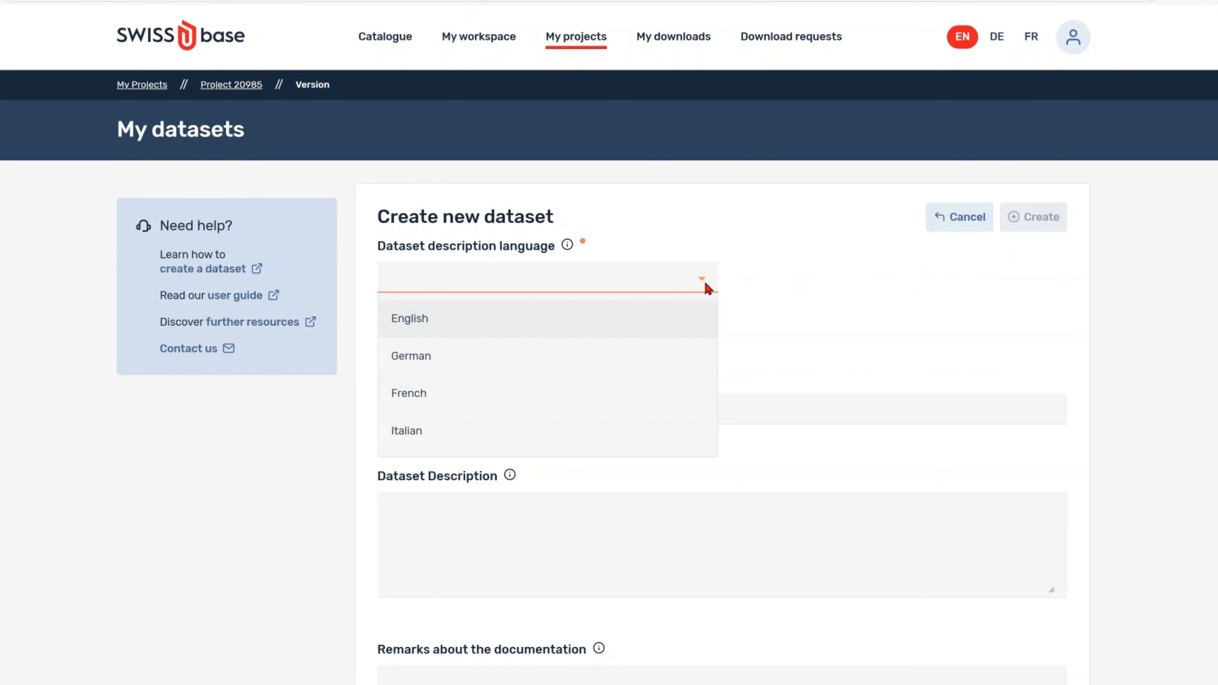
click(423, 319)
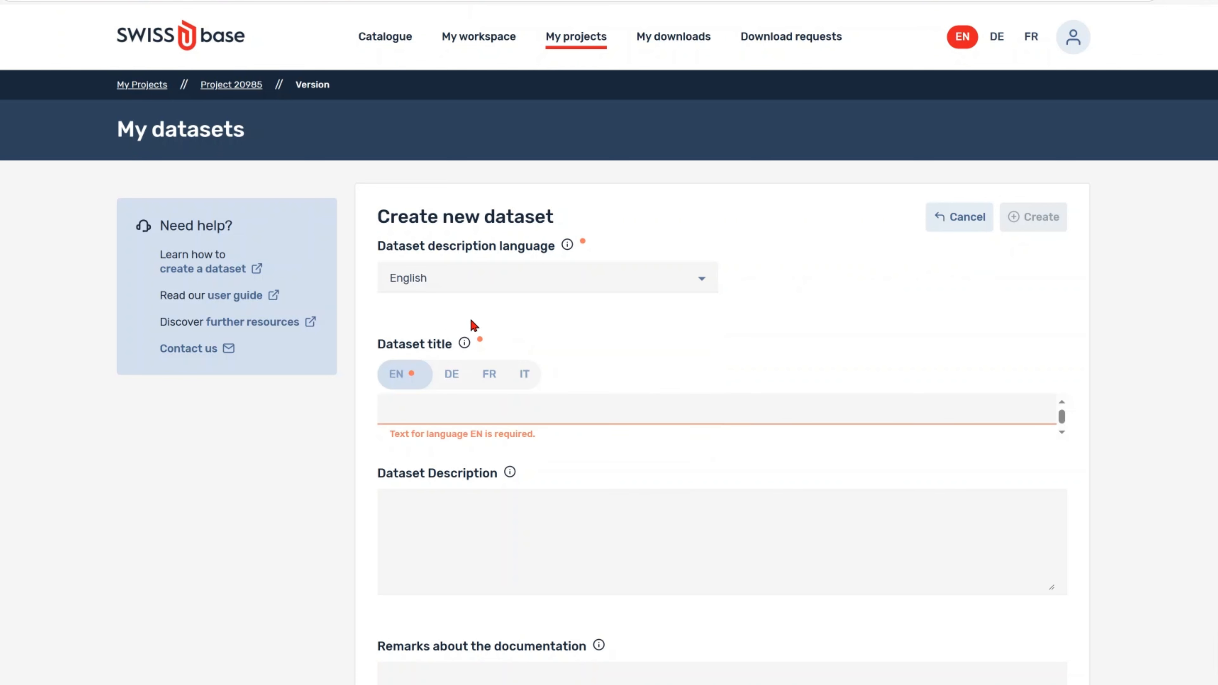
Step: Enter the title 'How to deposit datasets on SWISSUbase' and a deposit-process description, then create the dataset
text(How to deposit datasets on SWISSUbase)
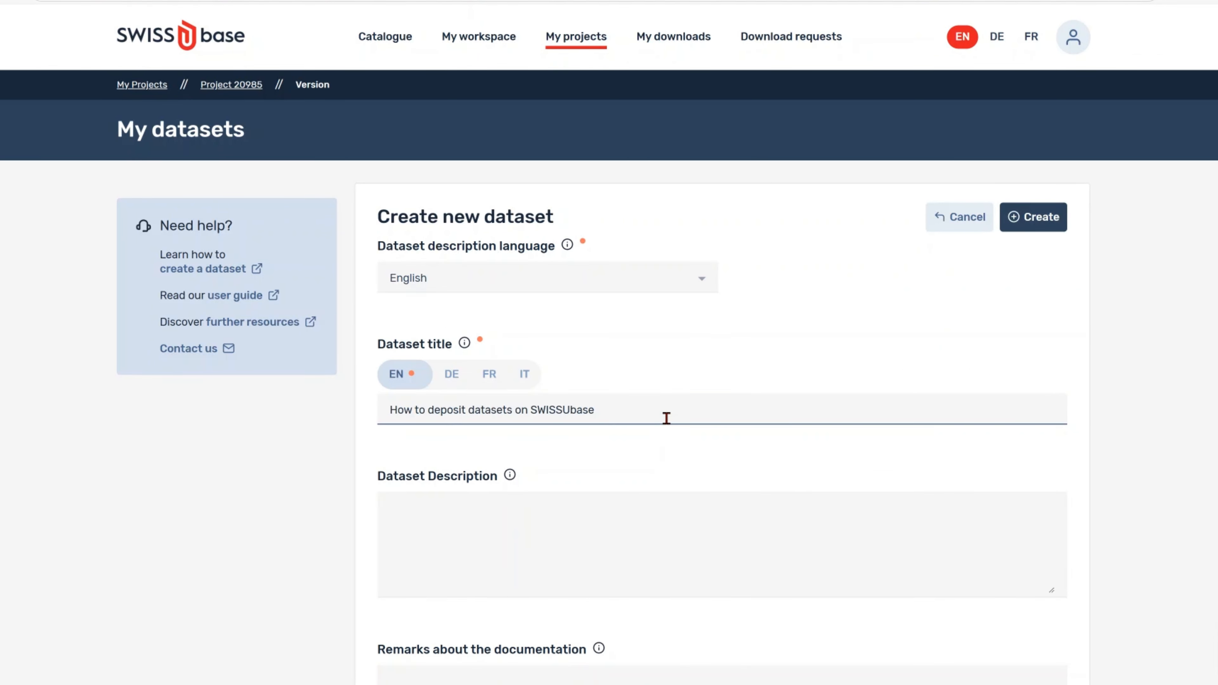
key(Tab)
click(541, 500)
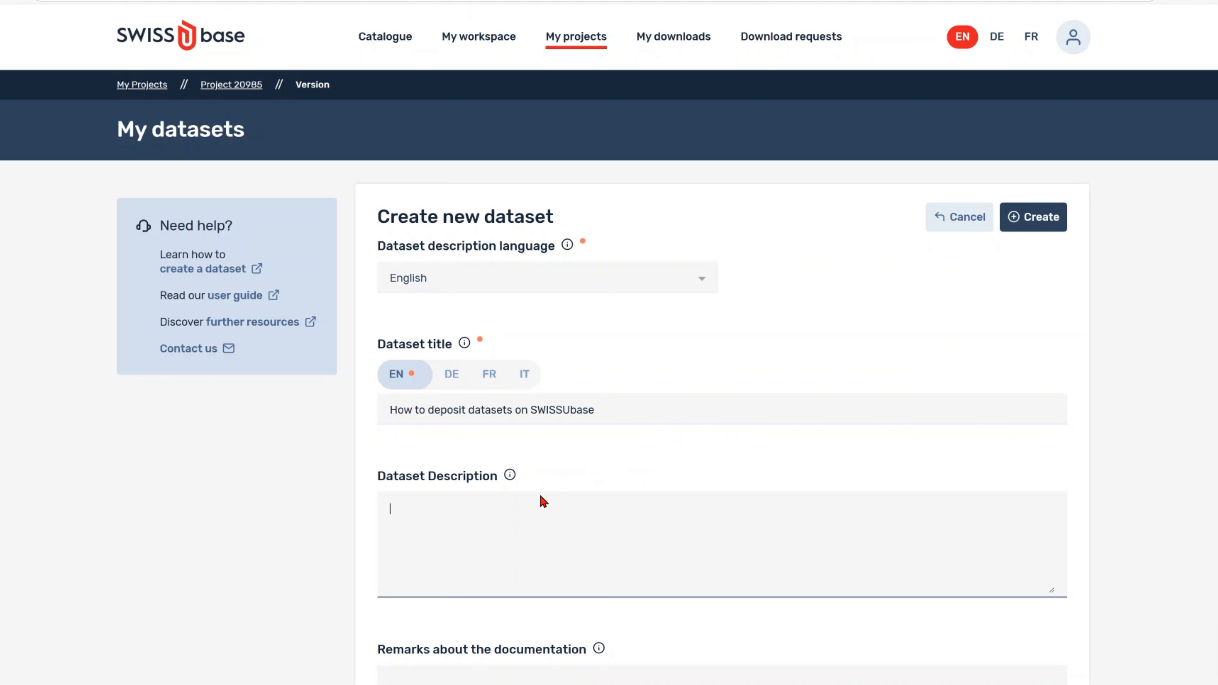
text(This dataset documents the step-by-step process of depositing a dataset on the SWISSUbase platform. It includes guidelines, screenshots, and sample data to assist researchers in understanding and following the submission workflow effectively.)
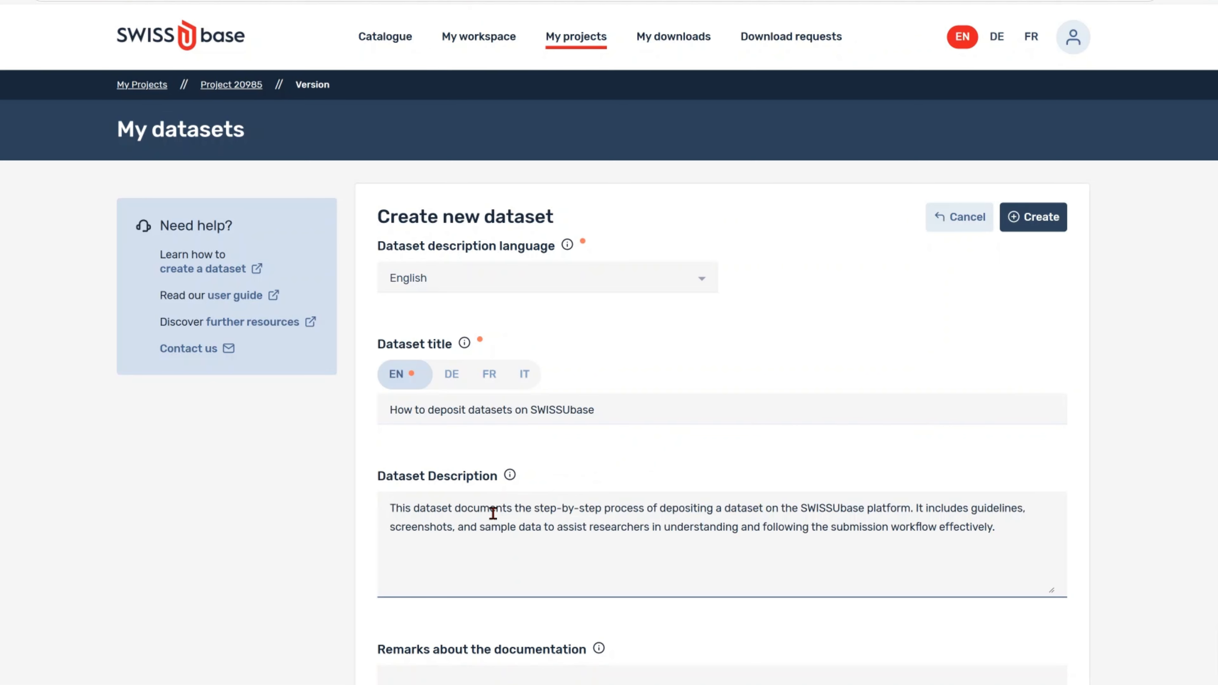
scroll(1174, 384, down, 3)
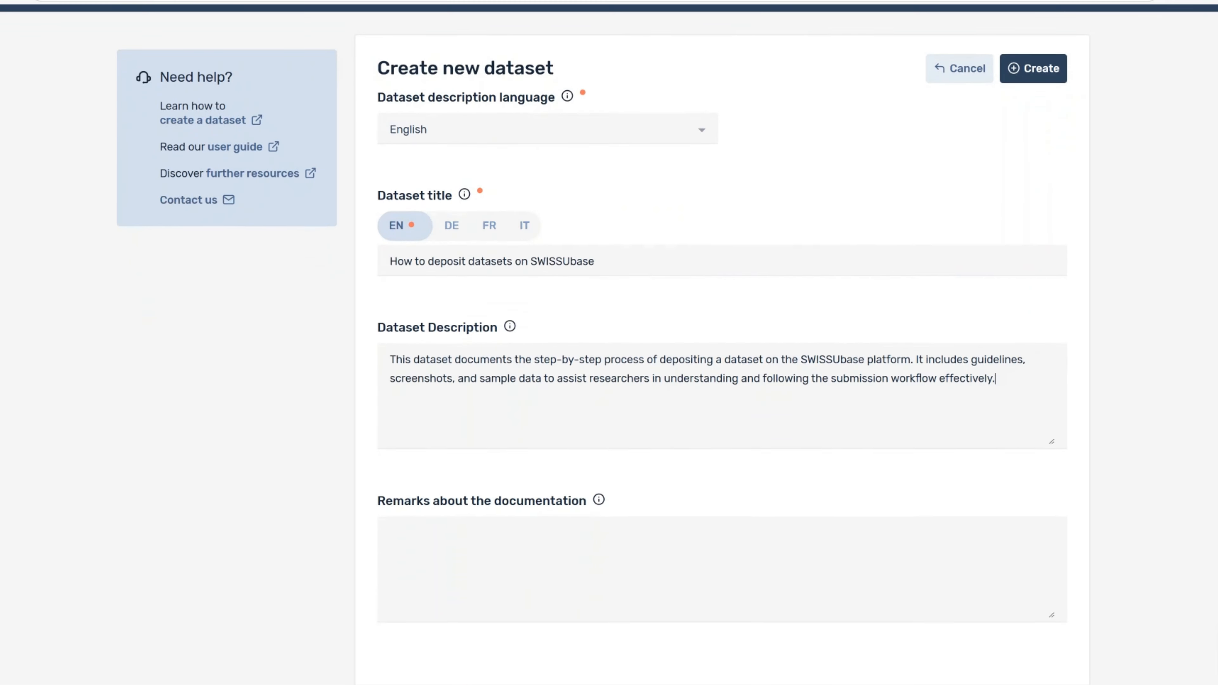
scroll(722, 364, down, 1)
scroll(609, 343, up, 2)
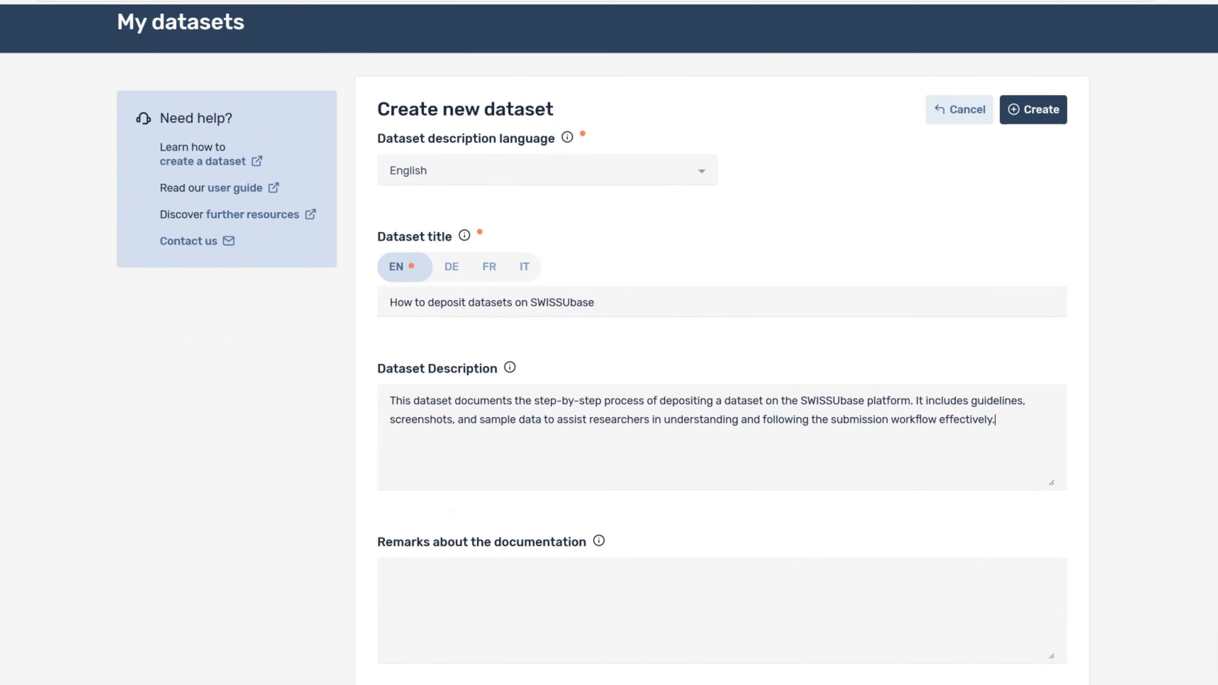
click(1024, 138)
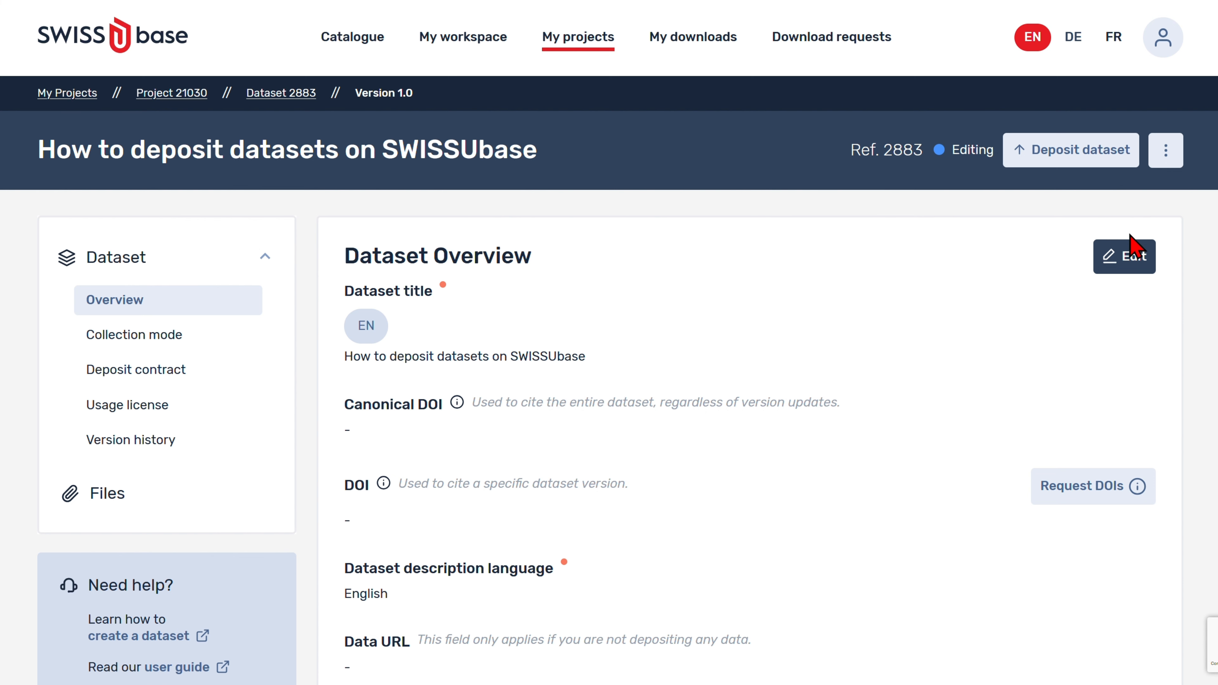
Step: Request and confirm a canonical DOI and a version DOI for the dataset
click(1097, 487)
click(844, 384)
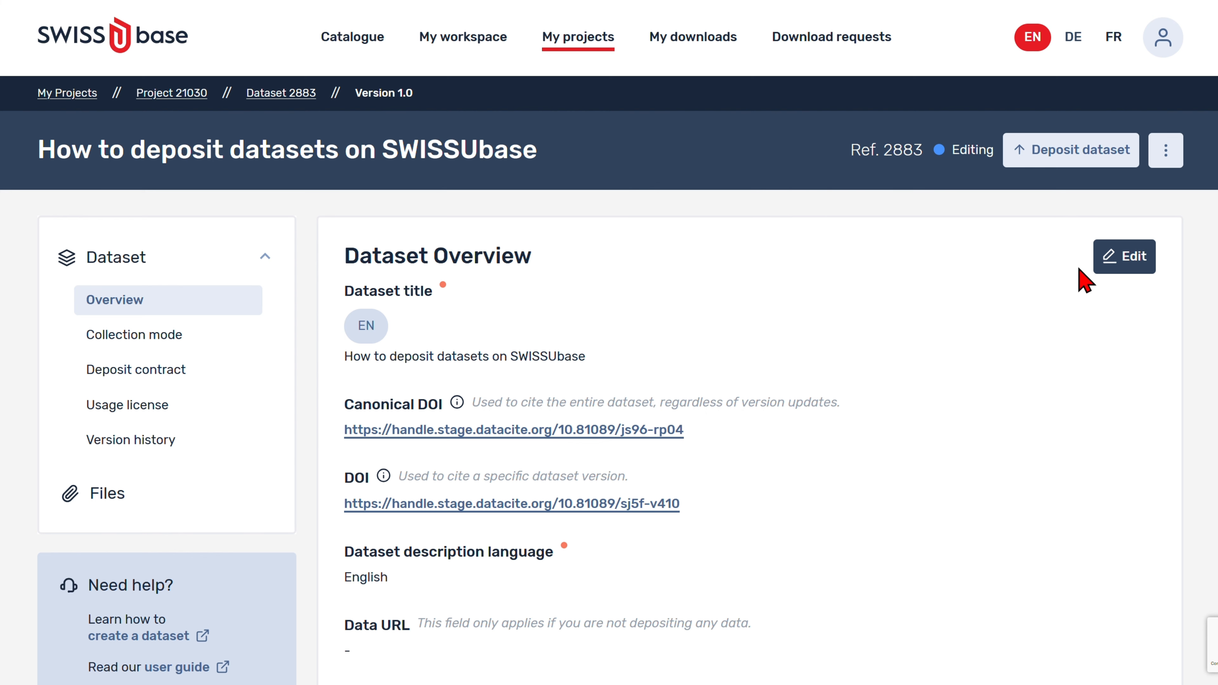
Step: Move Team FORS to second place in the citation author order and save the dataset overview
click(1121, 262)
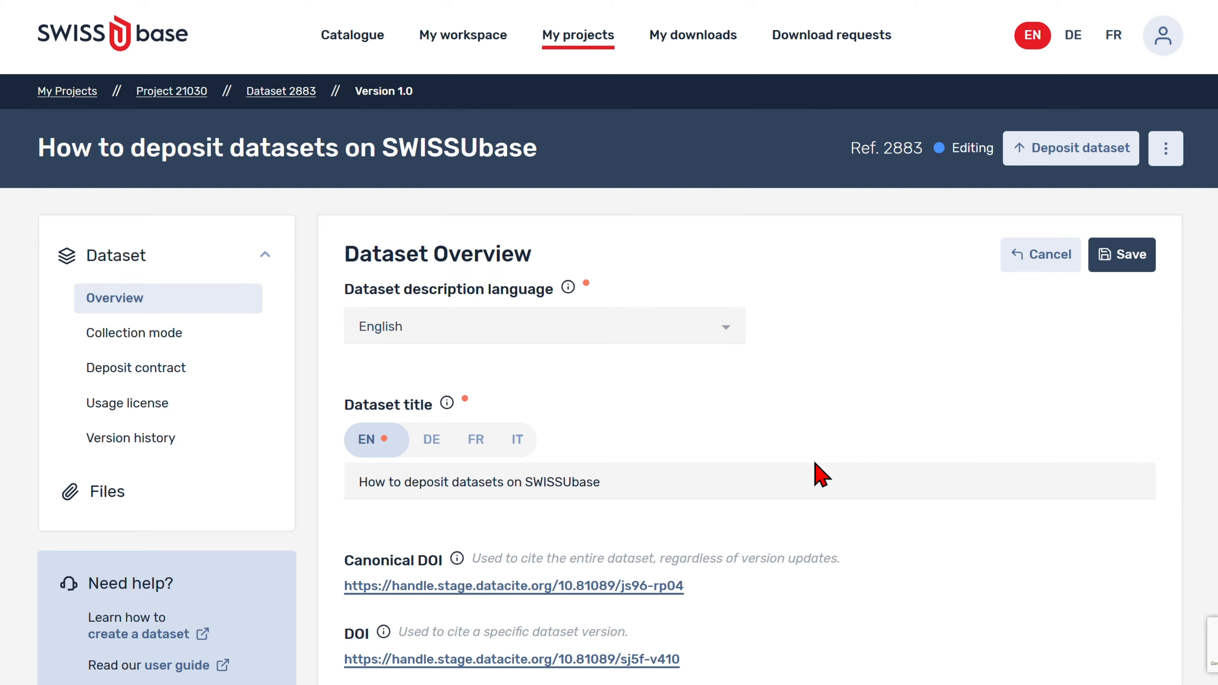
scroll(816, 470, down, 4)
scroll(818, 470, down, 10)
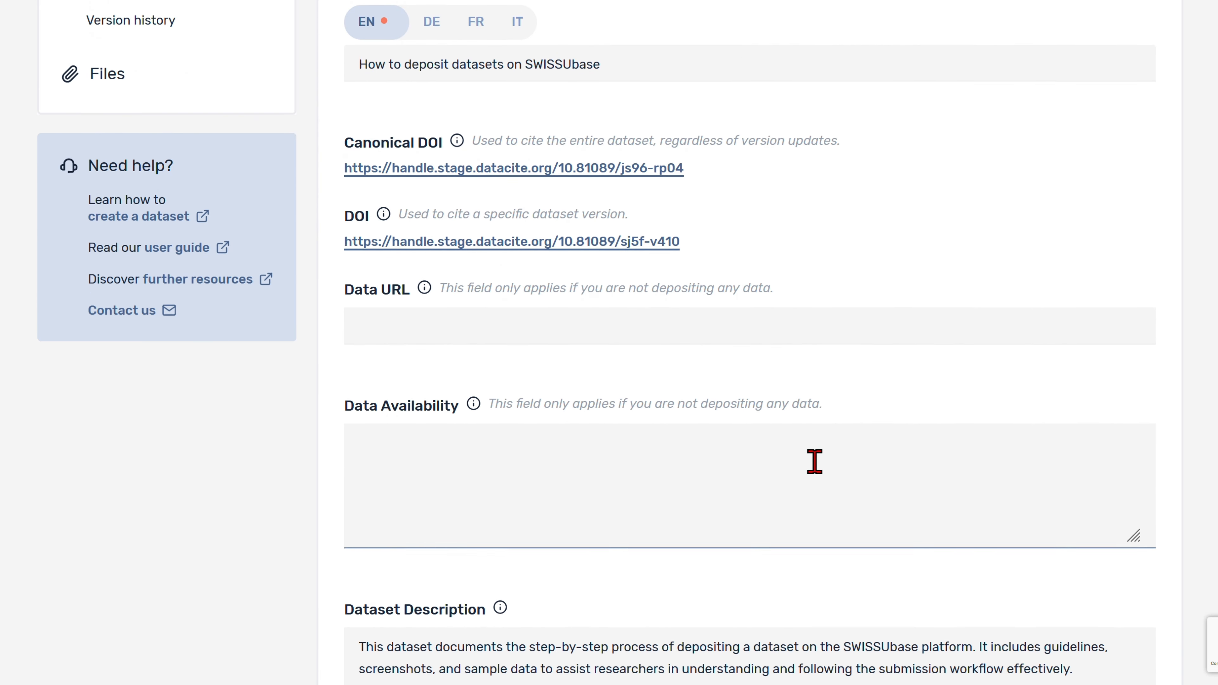
scroll(814, 462, down, 12)
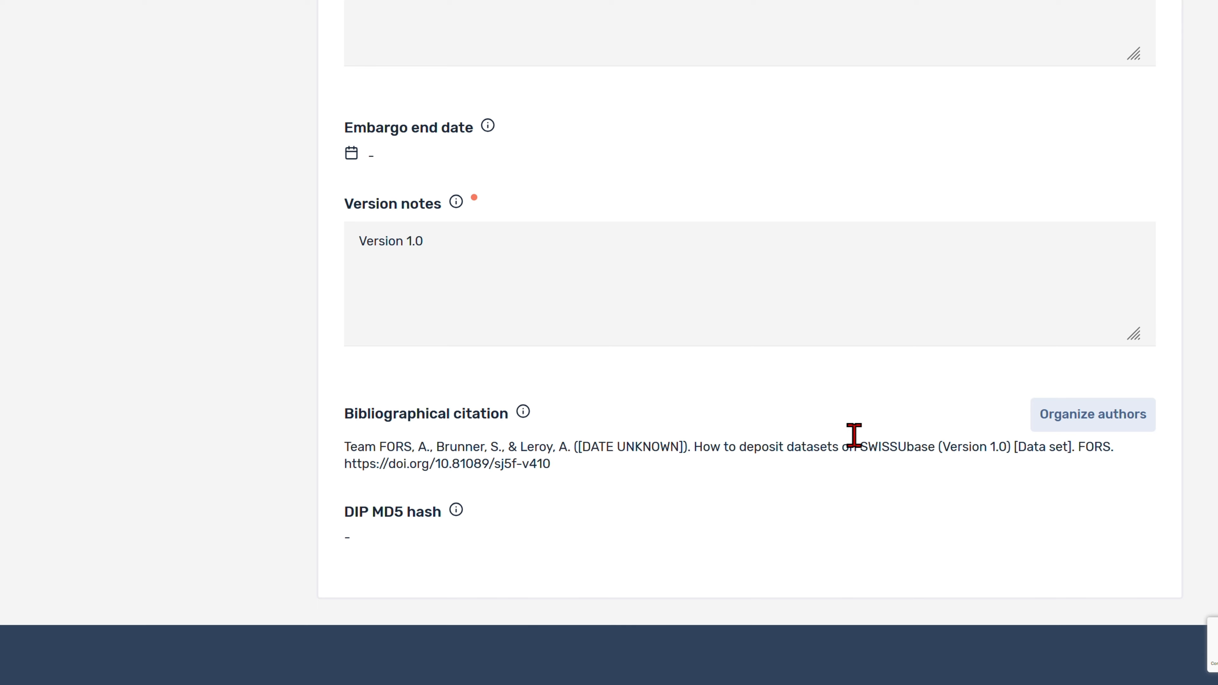
click(1064, 416)
drag(552, 210, 565, 283)
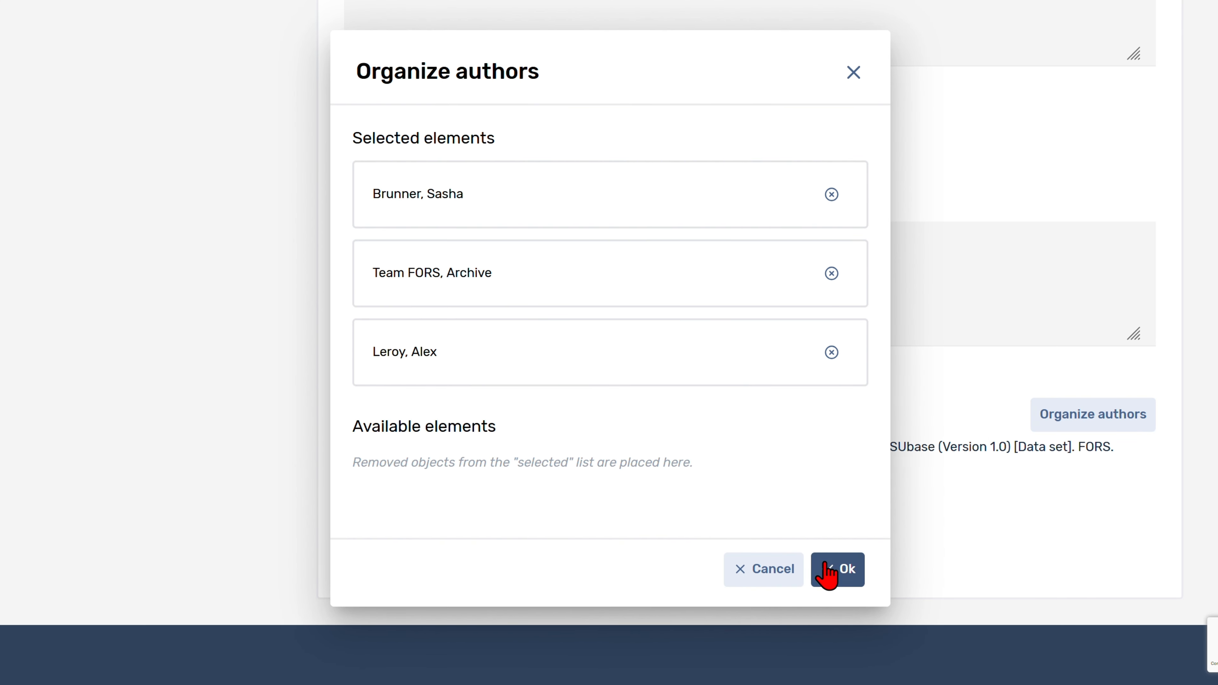
click(830, 573)
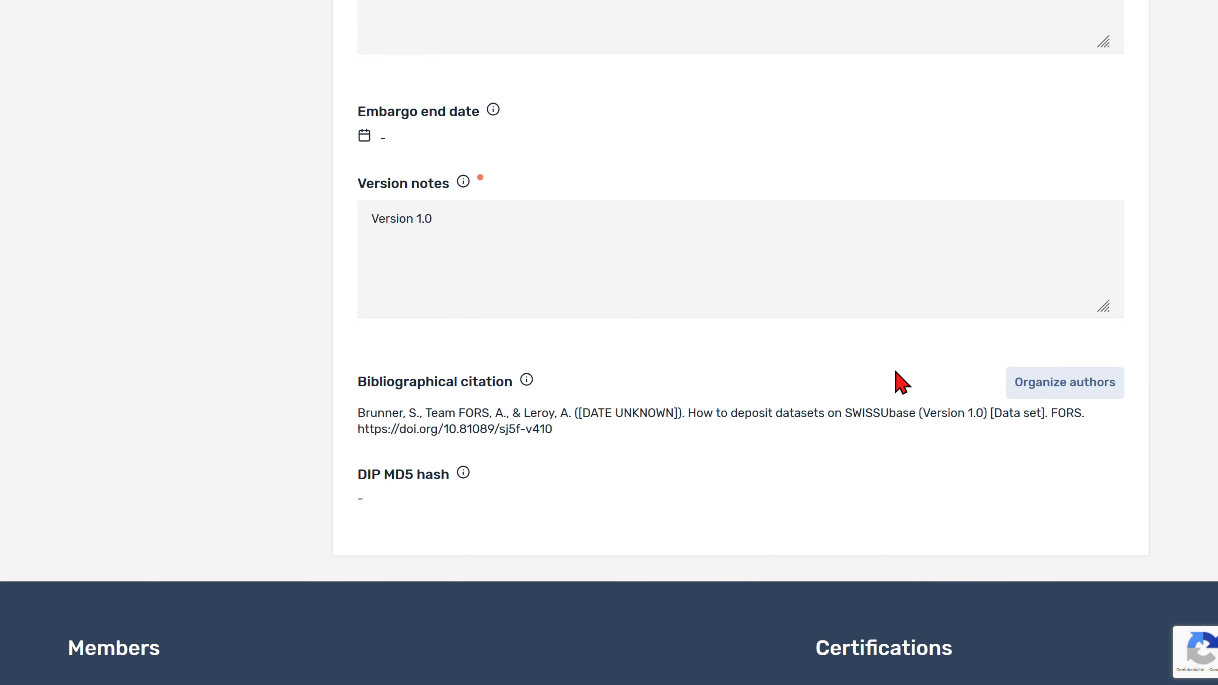
scroll(1212, 234, up, 15)
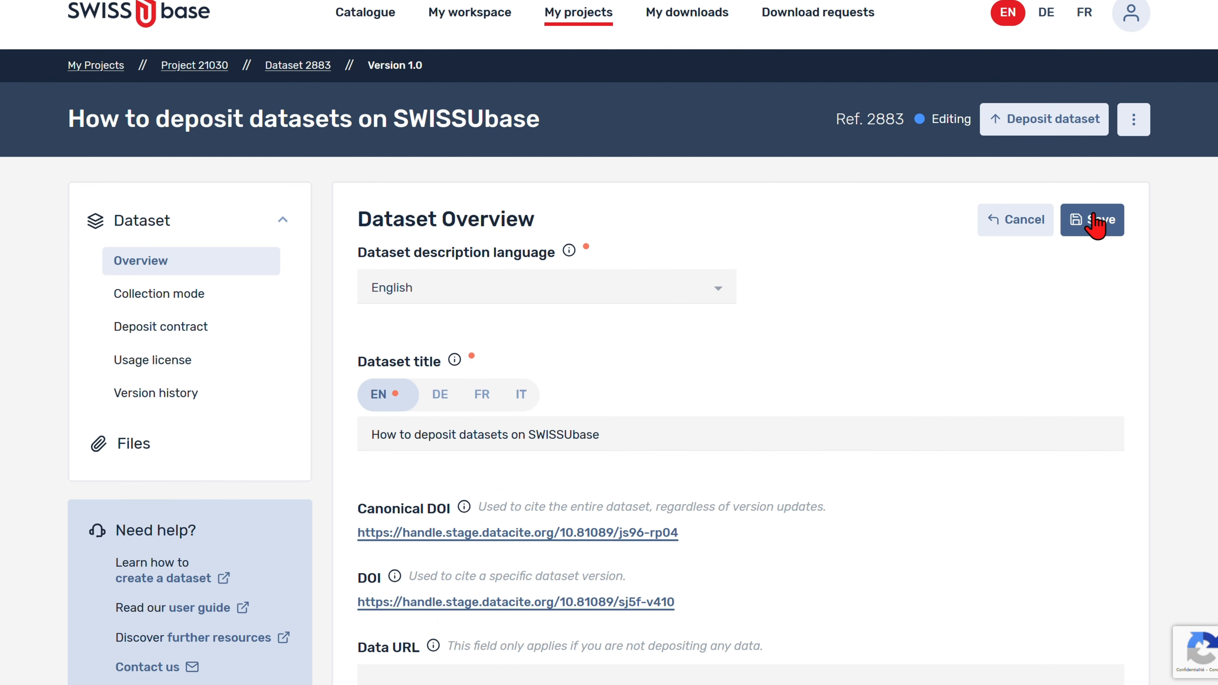
click(1095, 223)
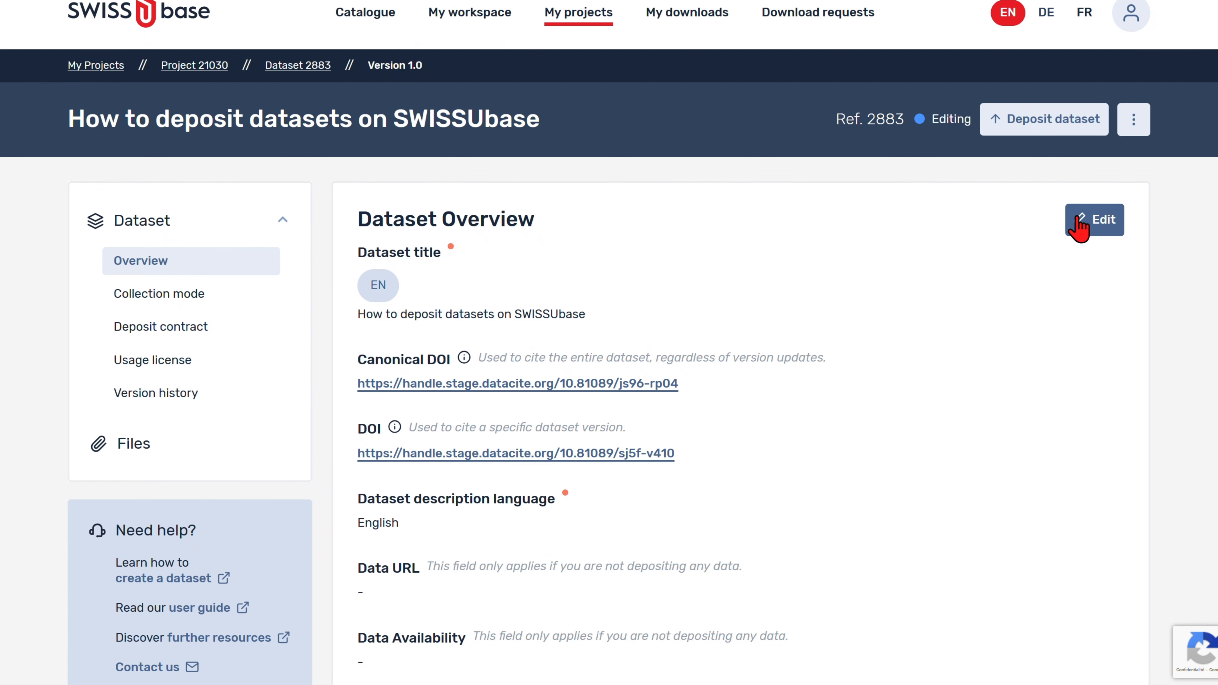
Step: Set the collection mode's data type to Quantitative data and time method to Longitudinal, then bring up the media choices
click(192, 305)
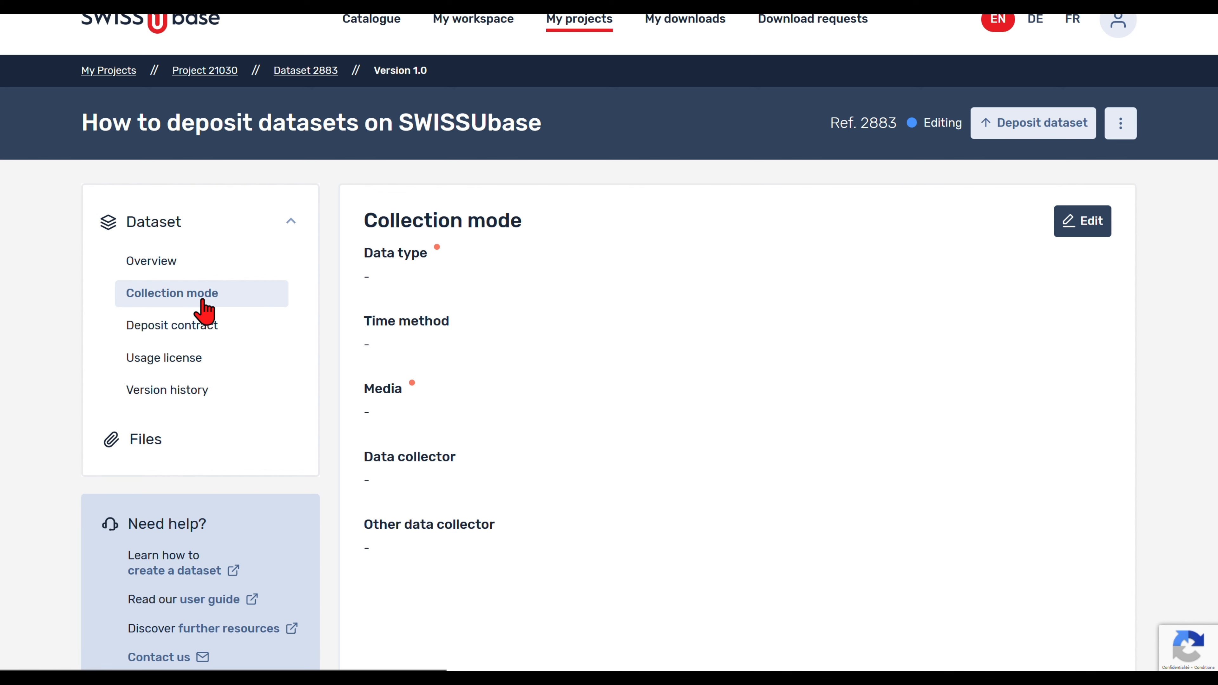
click(1069, 231)
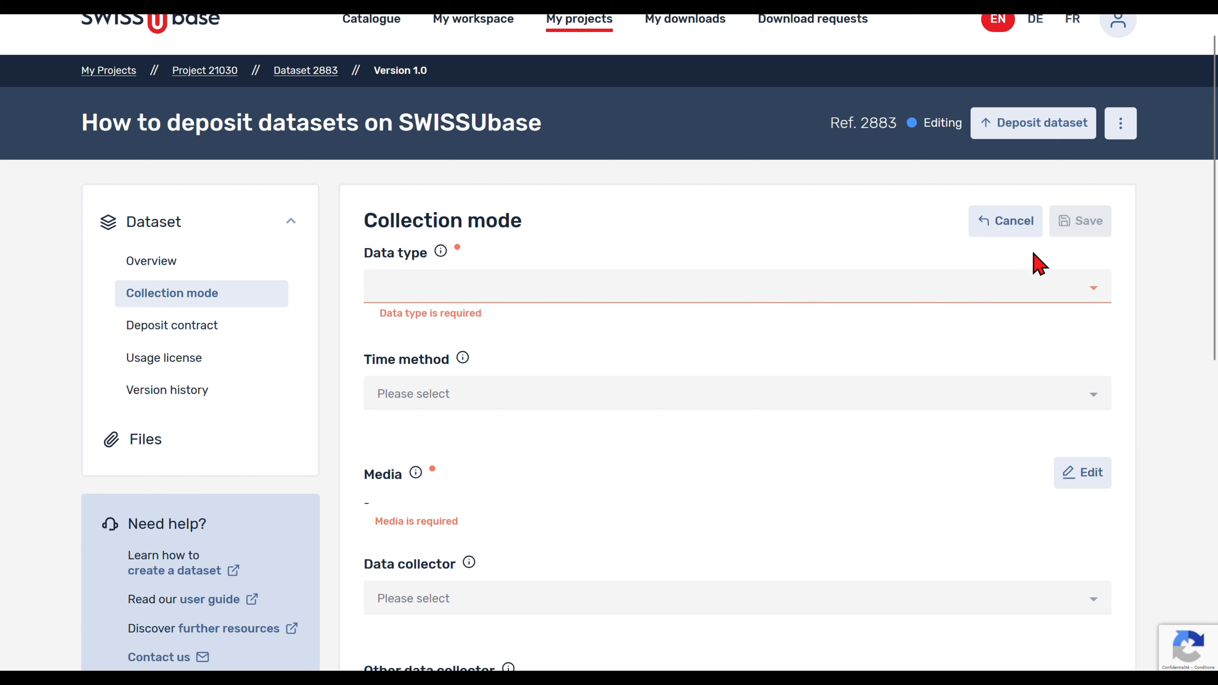
click(1021, 290)
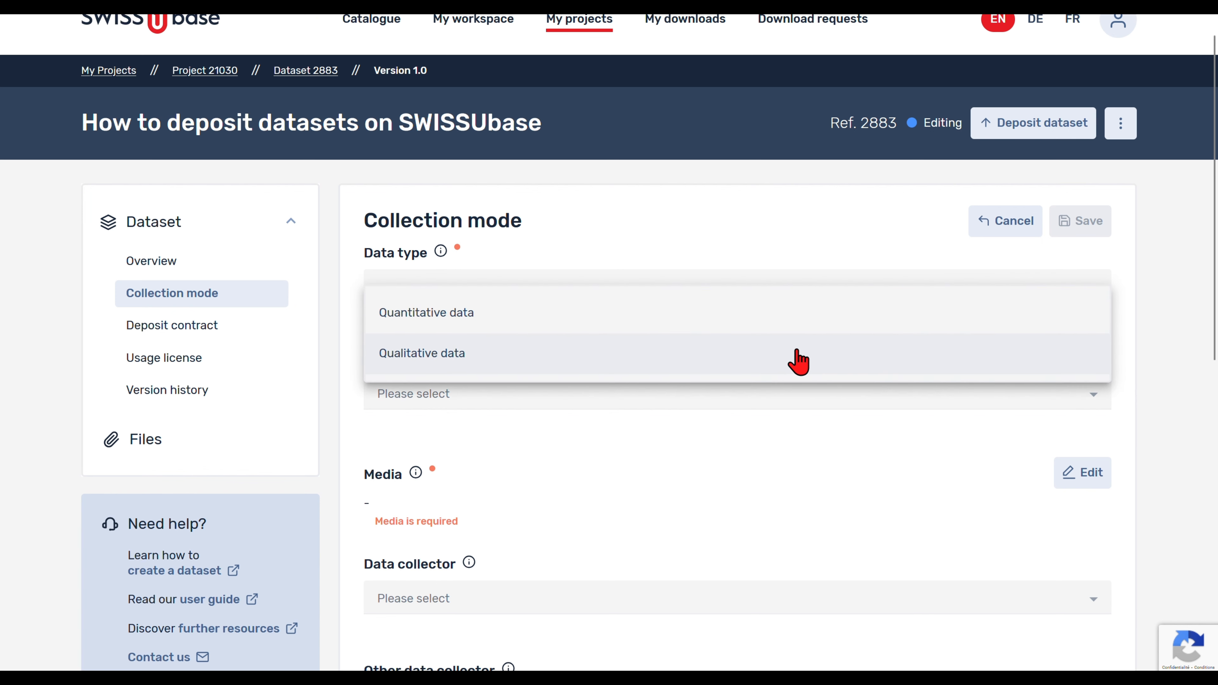
click(766, 330)
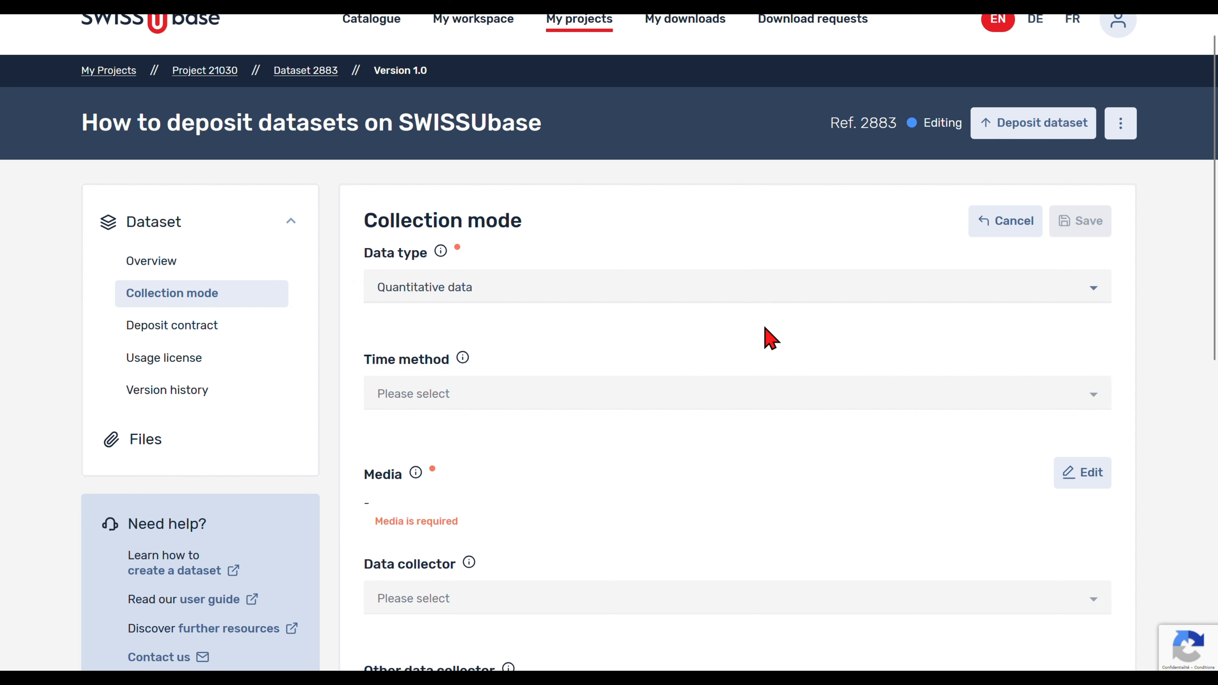
click(1093, 398)
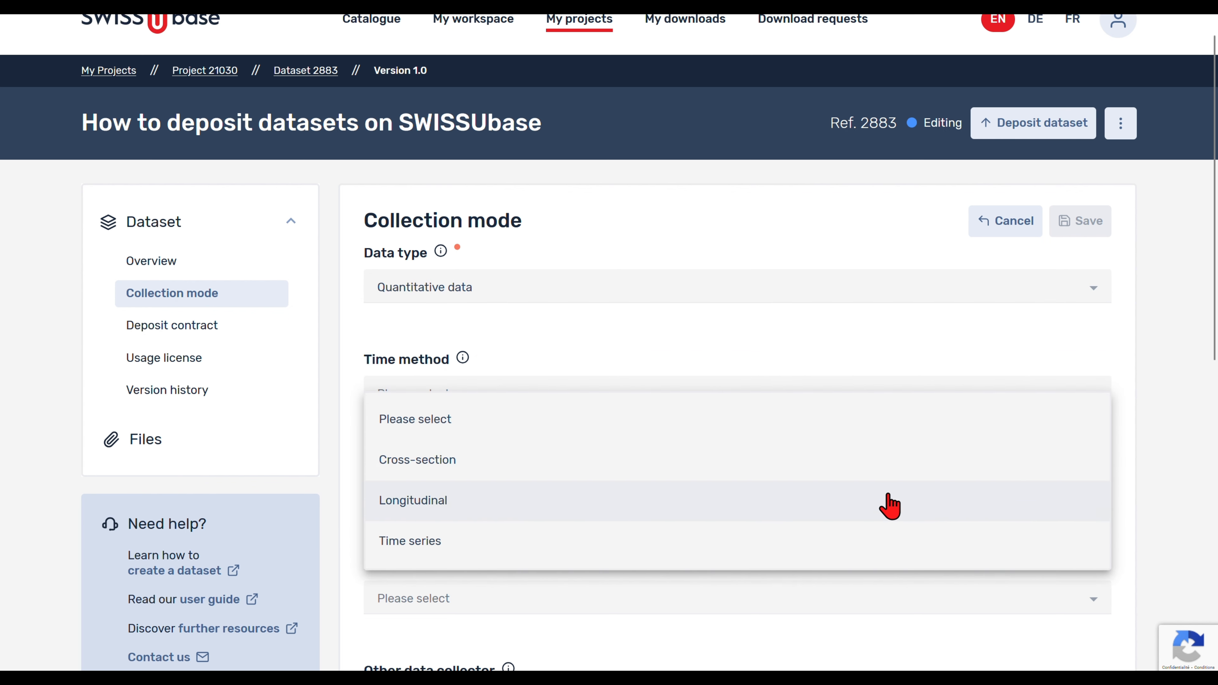
click(877, 516)
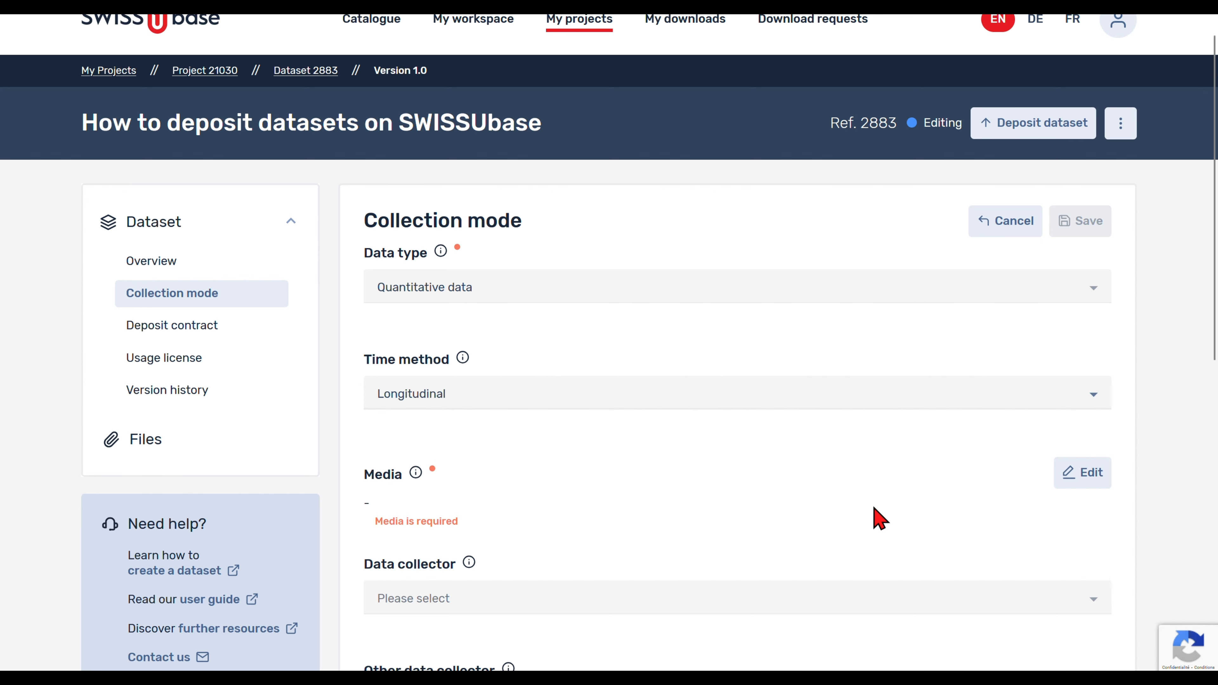
scroll(877, 517, down, 2)
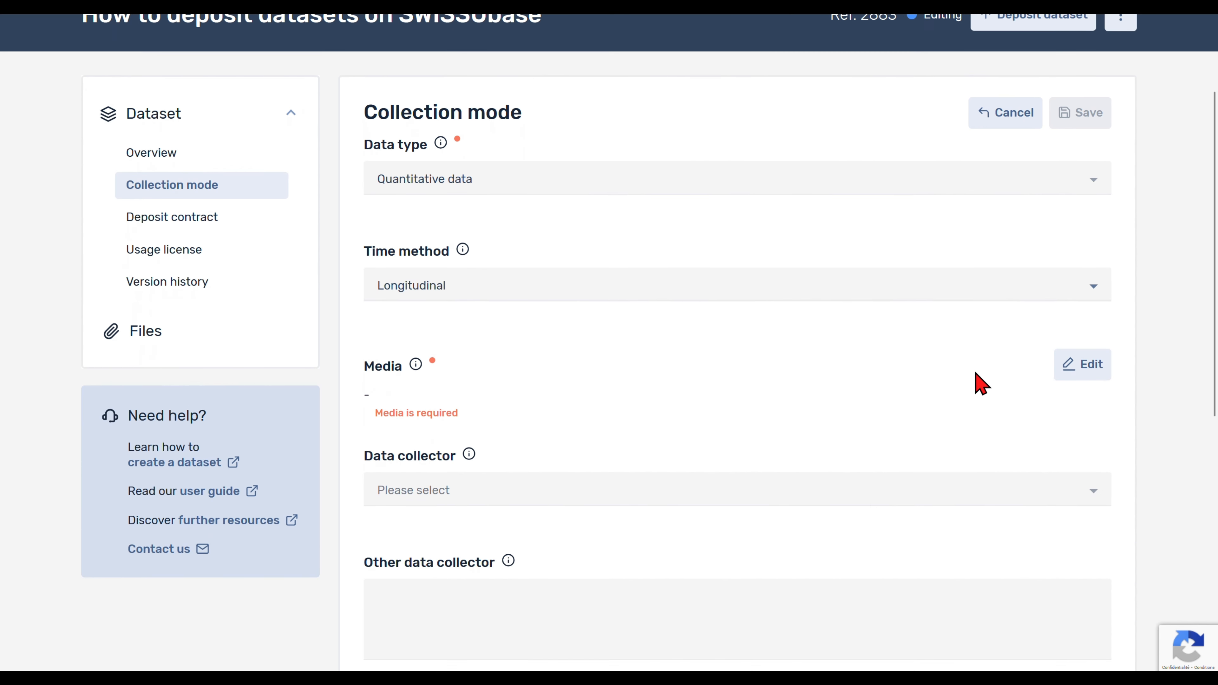
click(1065, 370)
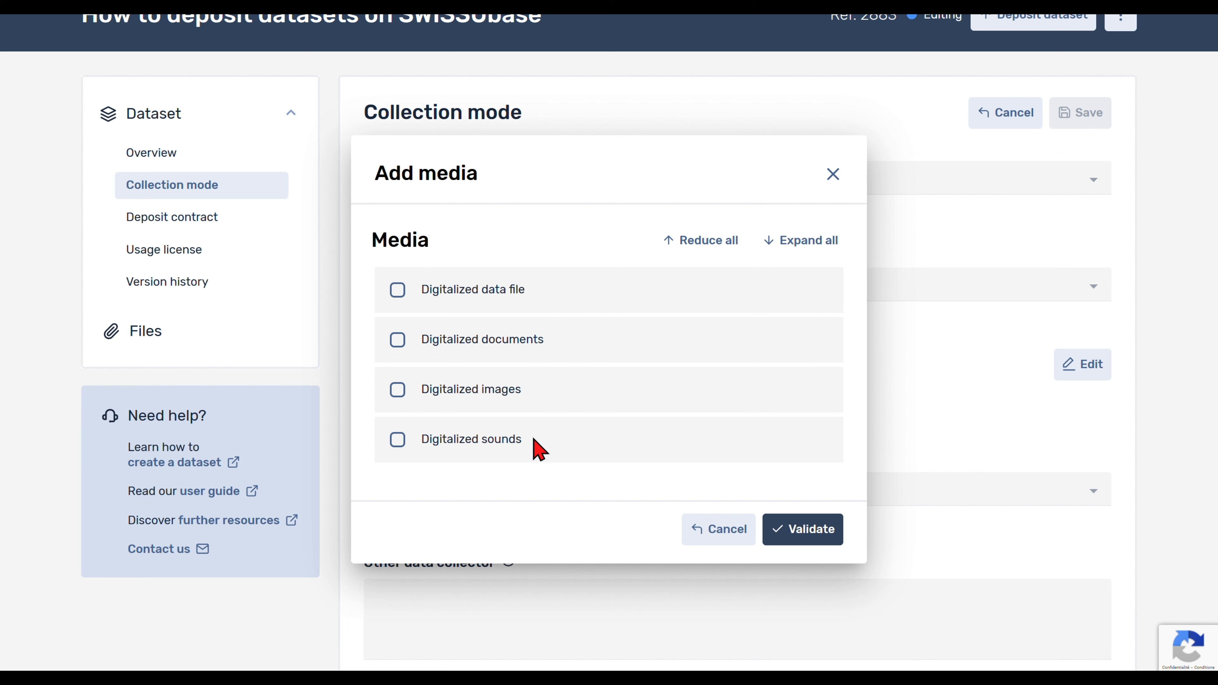
Step: Choose Digitalized documents as media and Researcher Team as data collector, then save the collection mode
click(404, 343)
click(800, 532)
scroll(803, 536, down, 2)
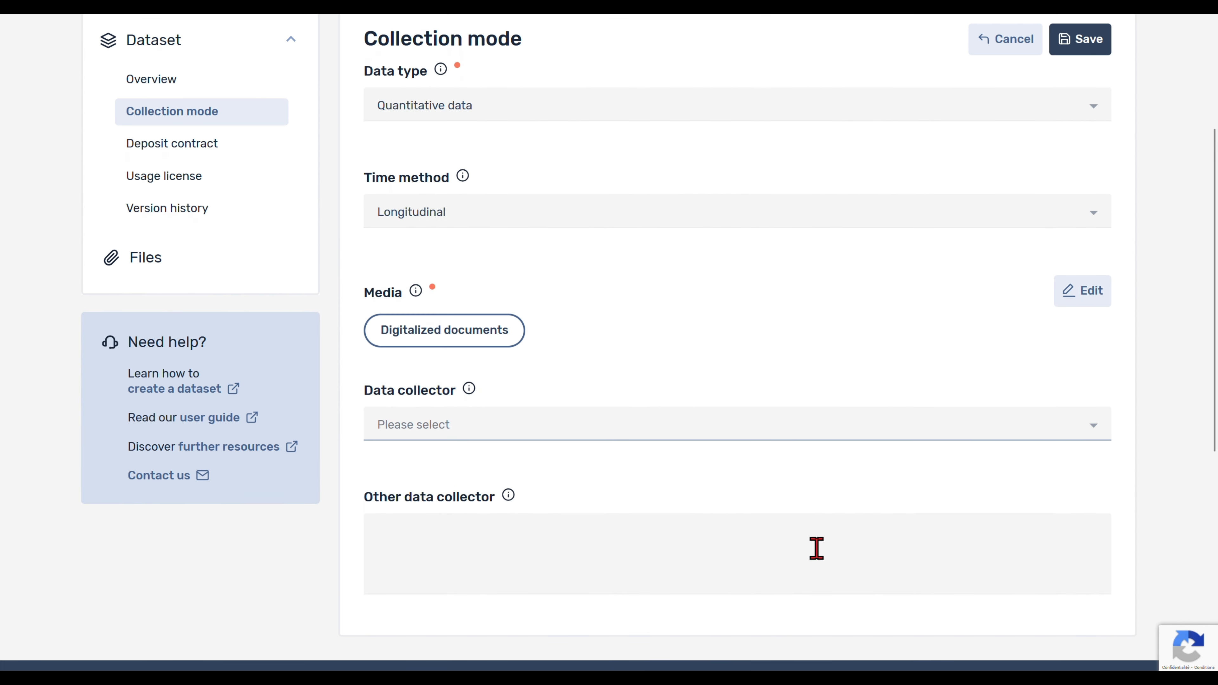
click(896, 433)
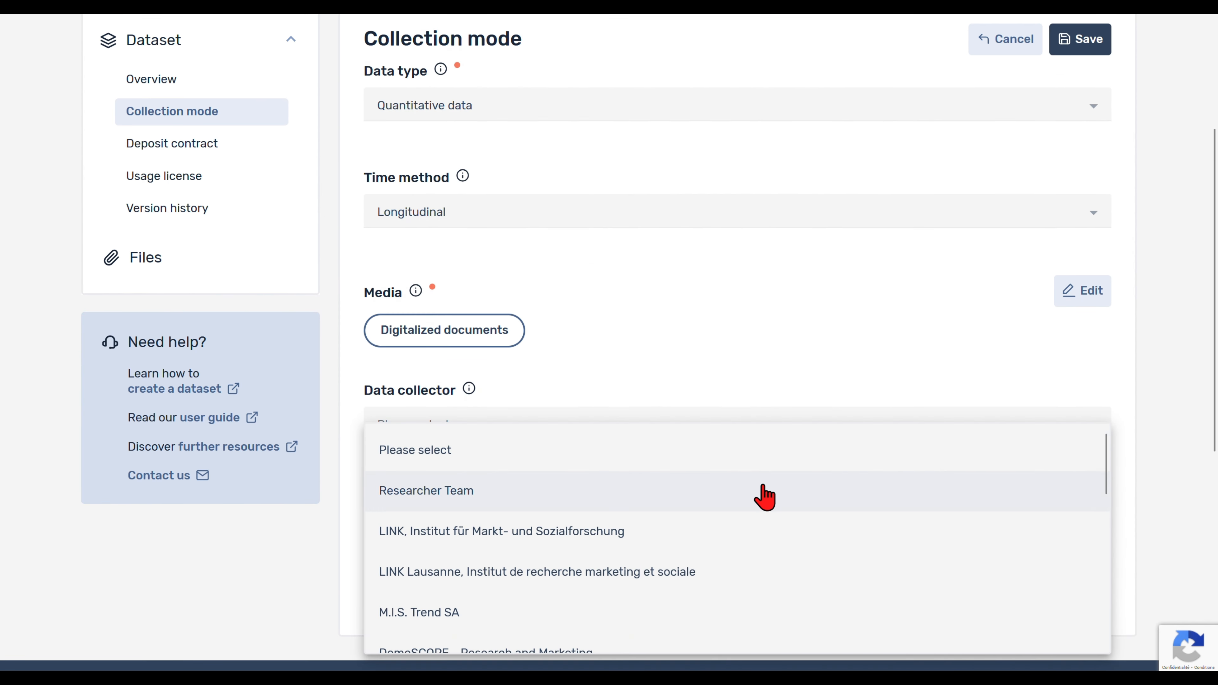
scroll(765, 497, down, 3)
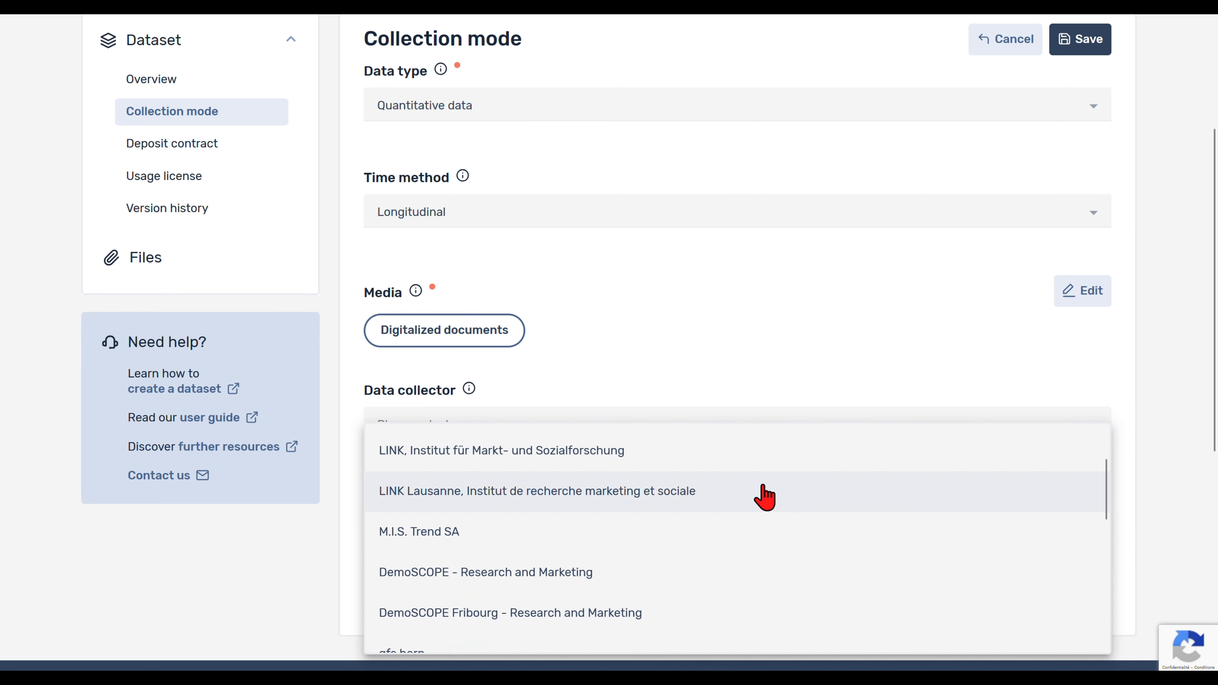
scroll(765, 497, down, 1)
scroll(764, 497, up, 4)
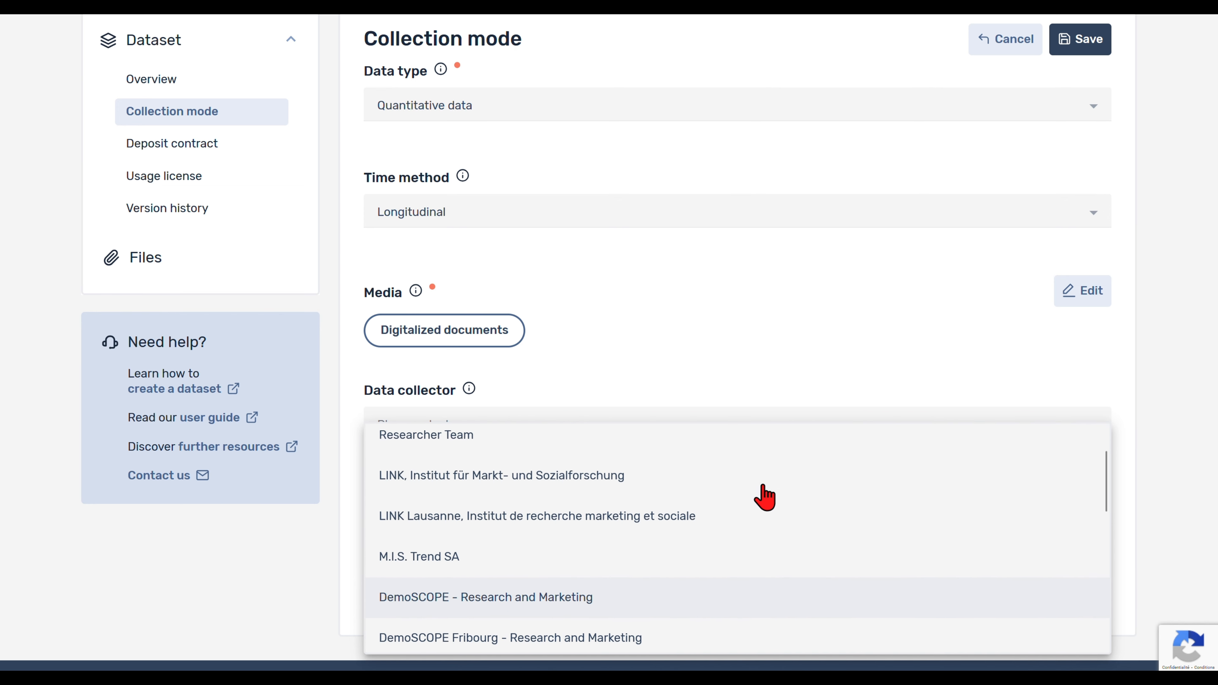
click(639, 469)
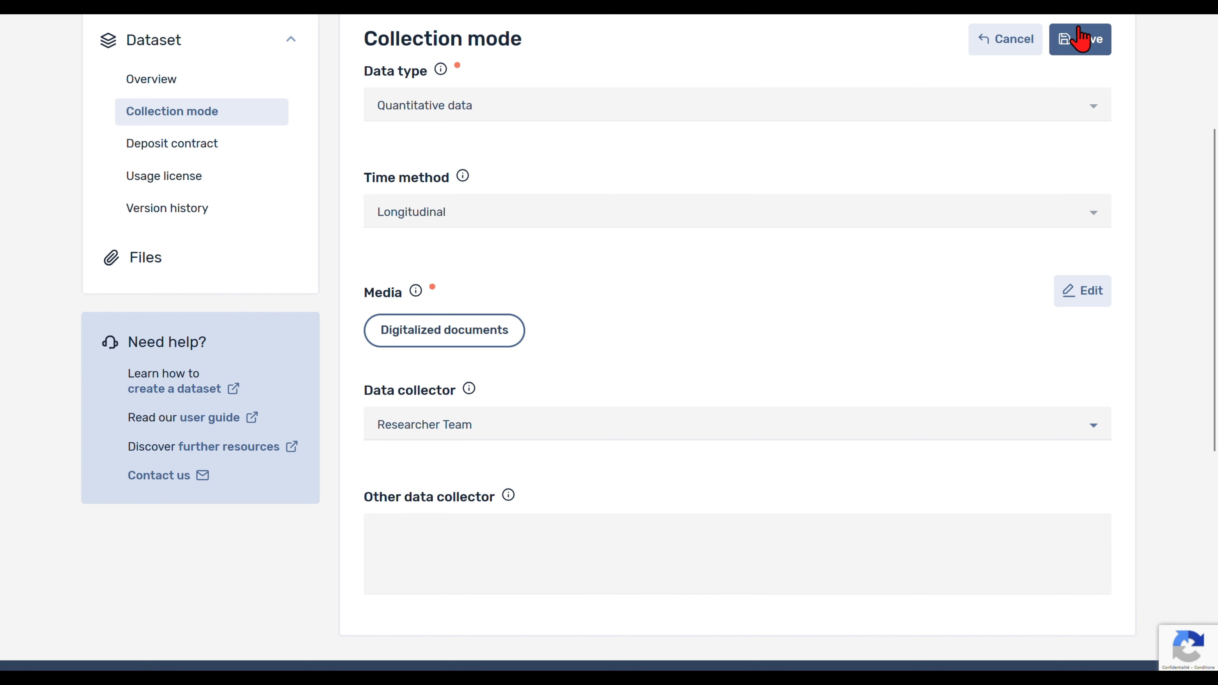
click(1080, 40)
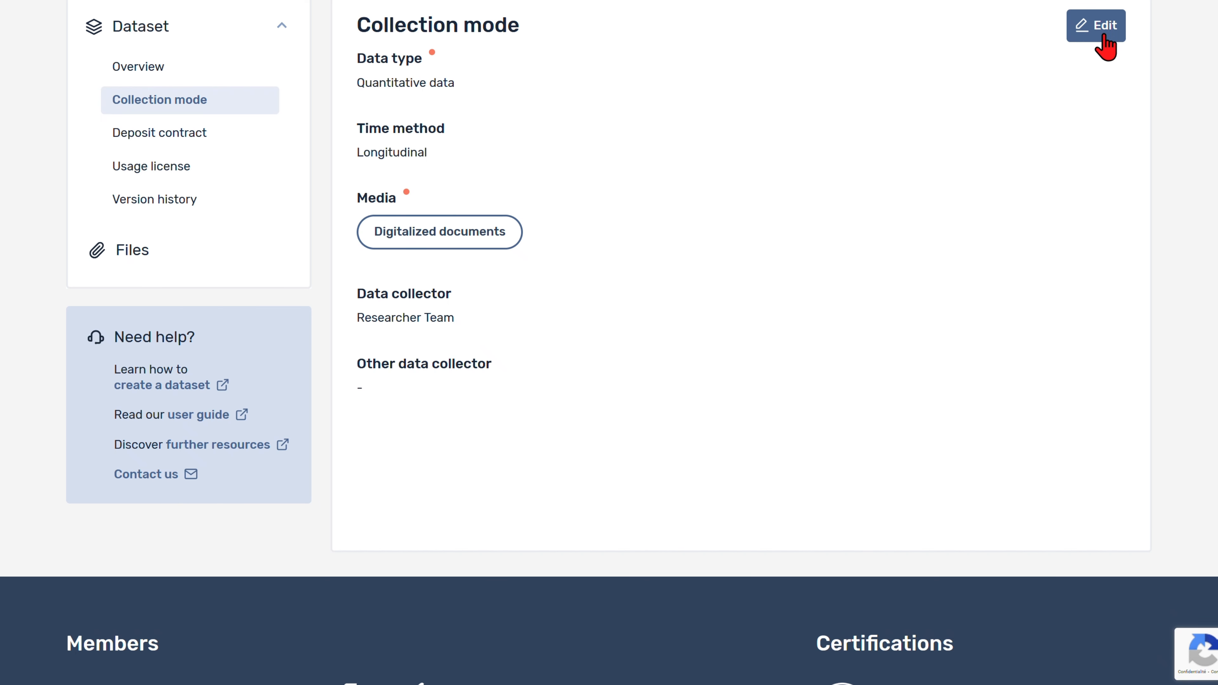
click(187, 175)
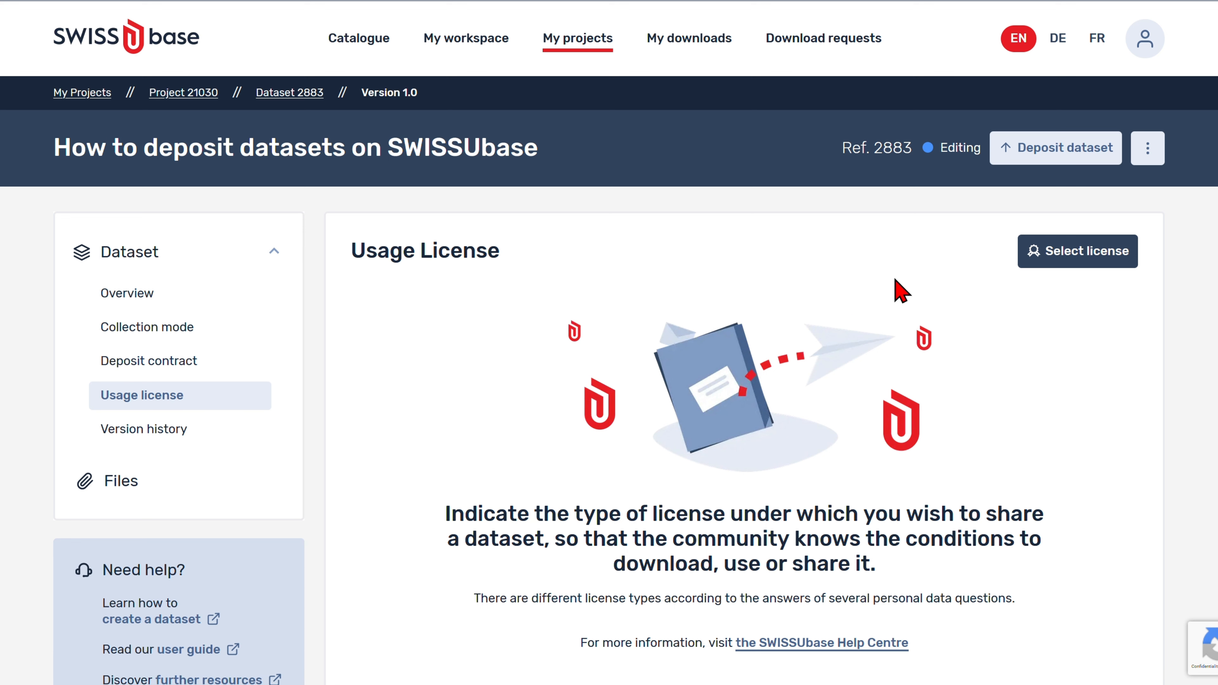
click(1063, 254)
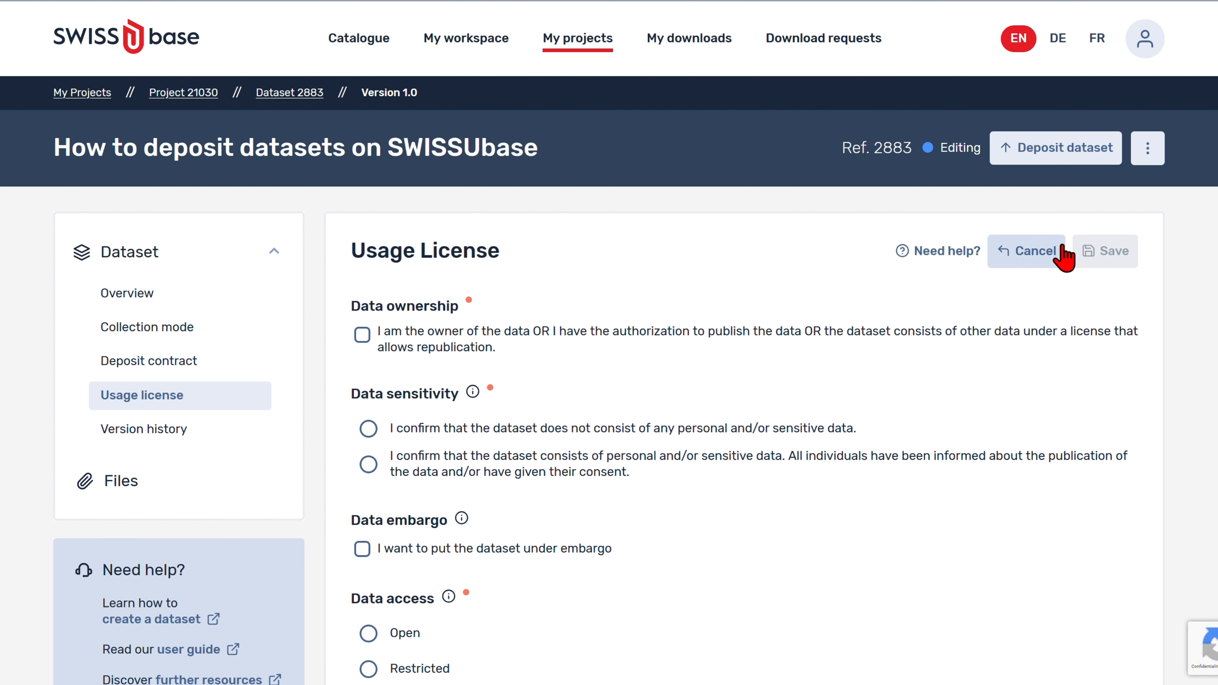
scroll(1064, 257, down, 3)
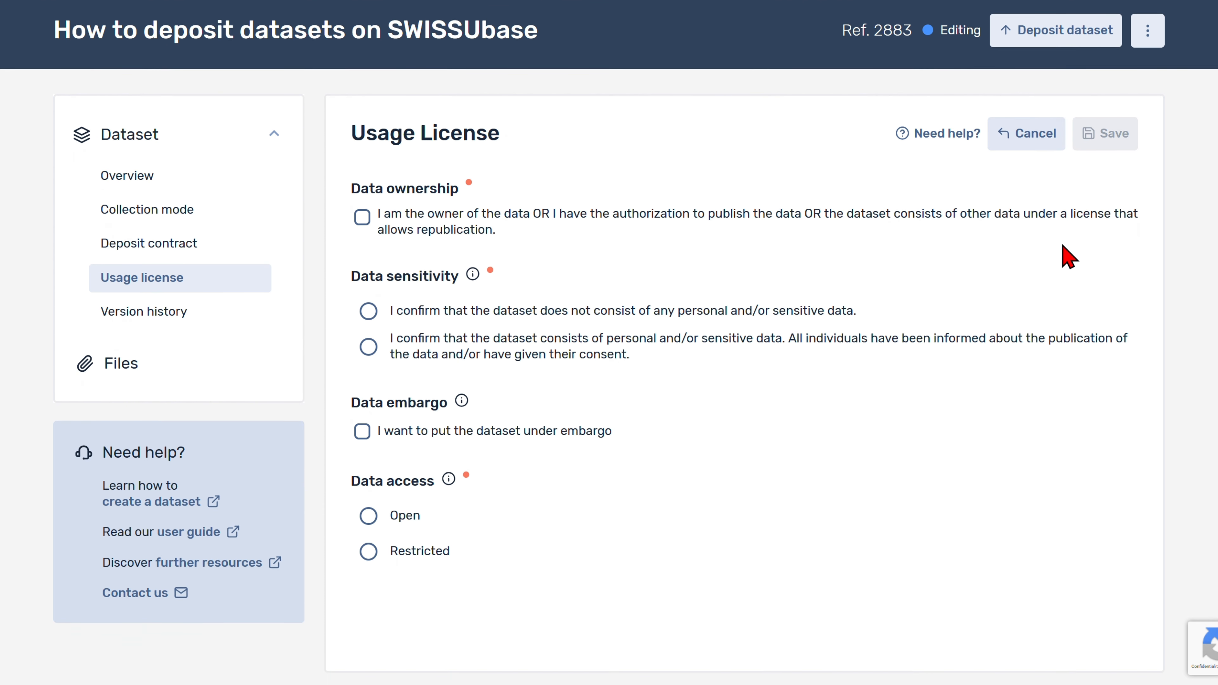
click(361, 216)
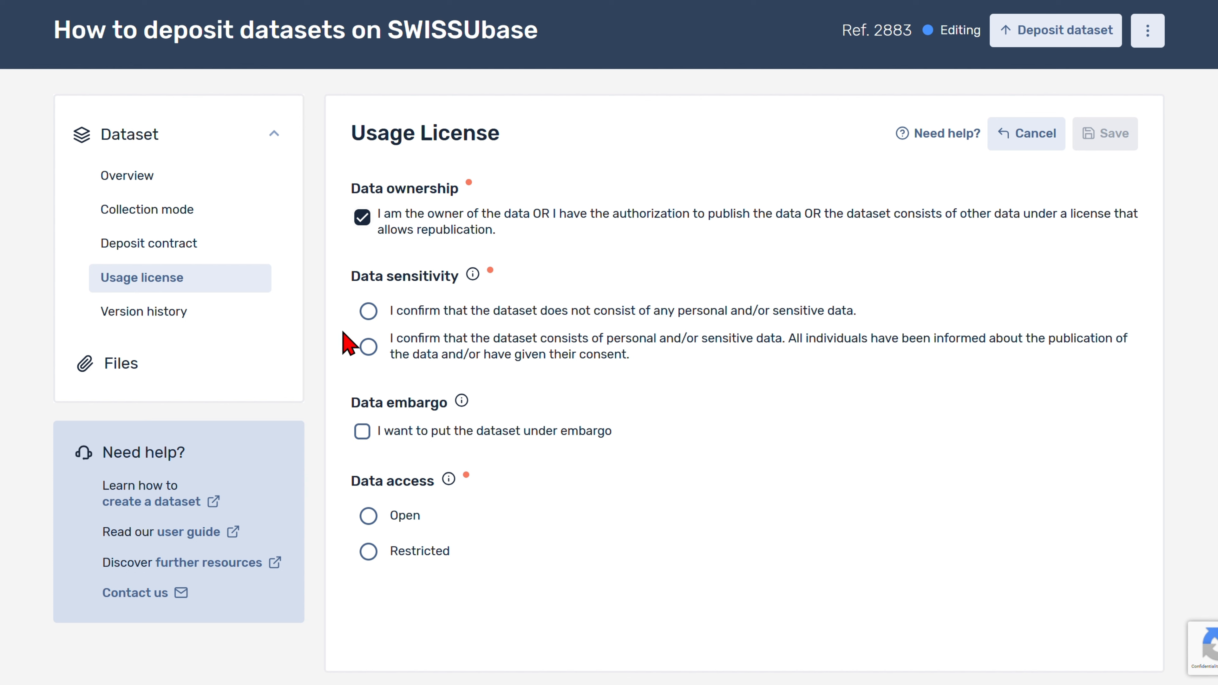
click(364, 312)
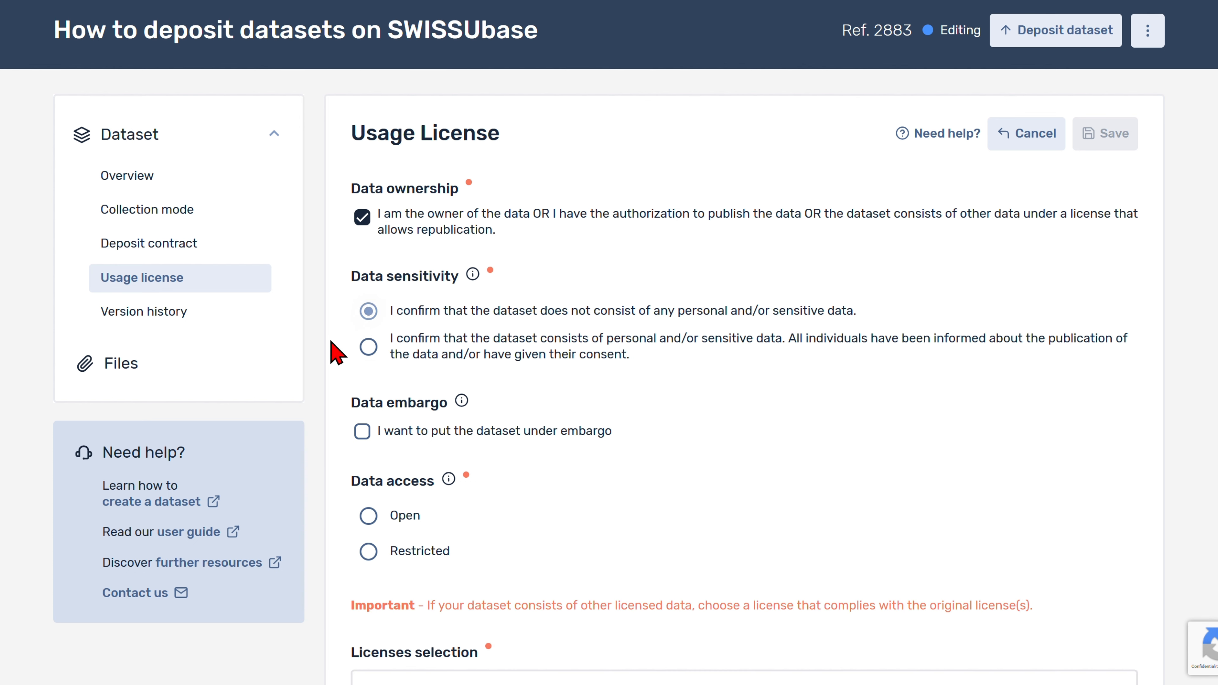
click(368, 347)
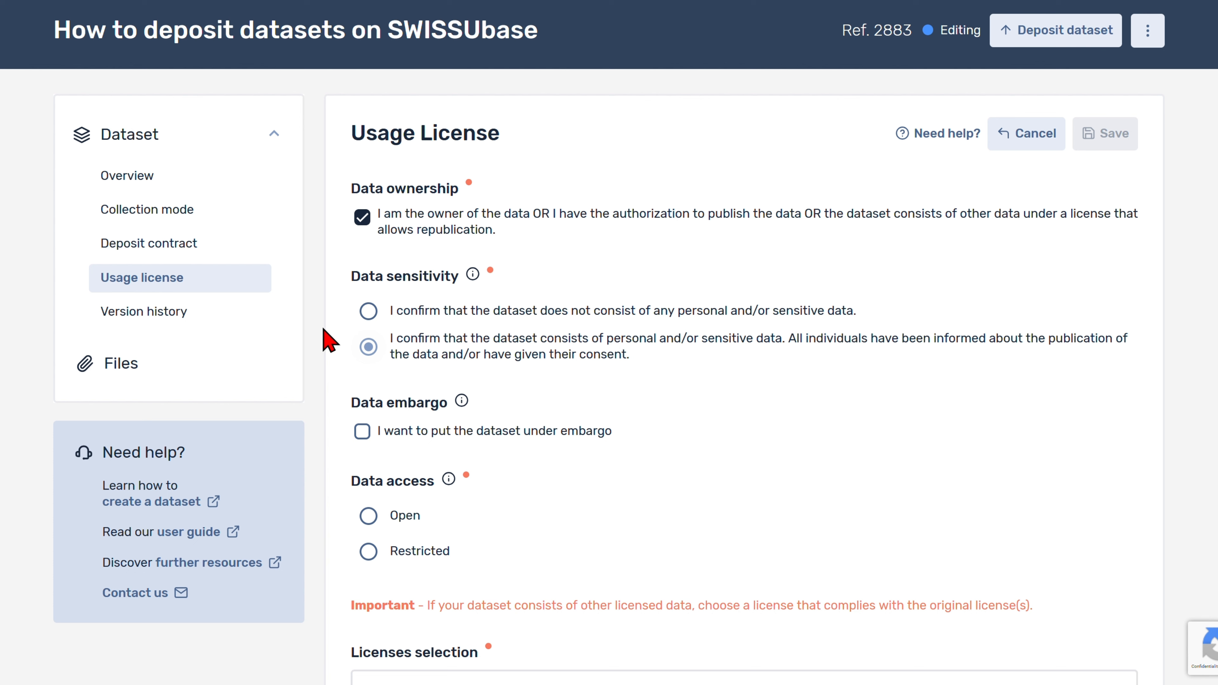
click(367, 311)
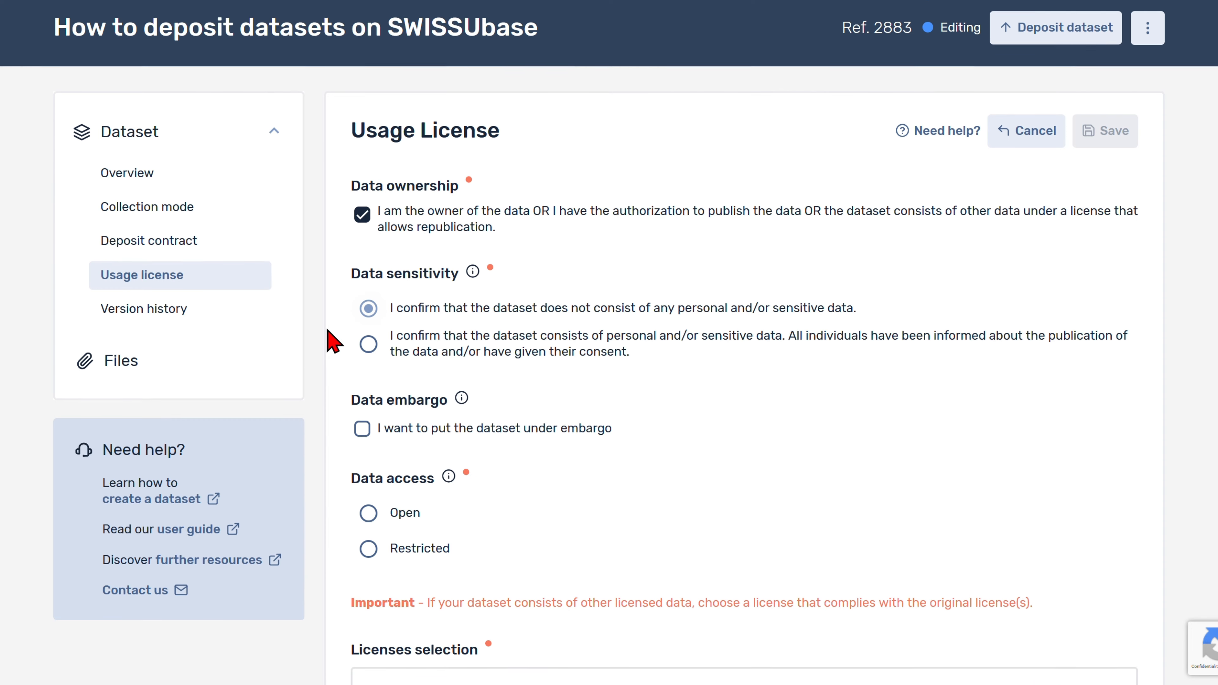
scroll(333, 342, down, 3)
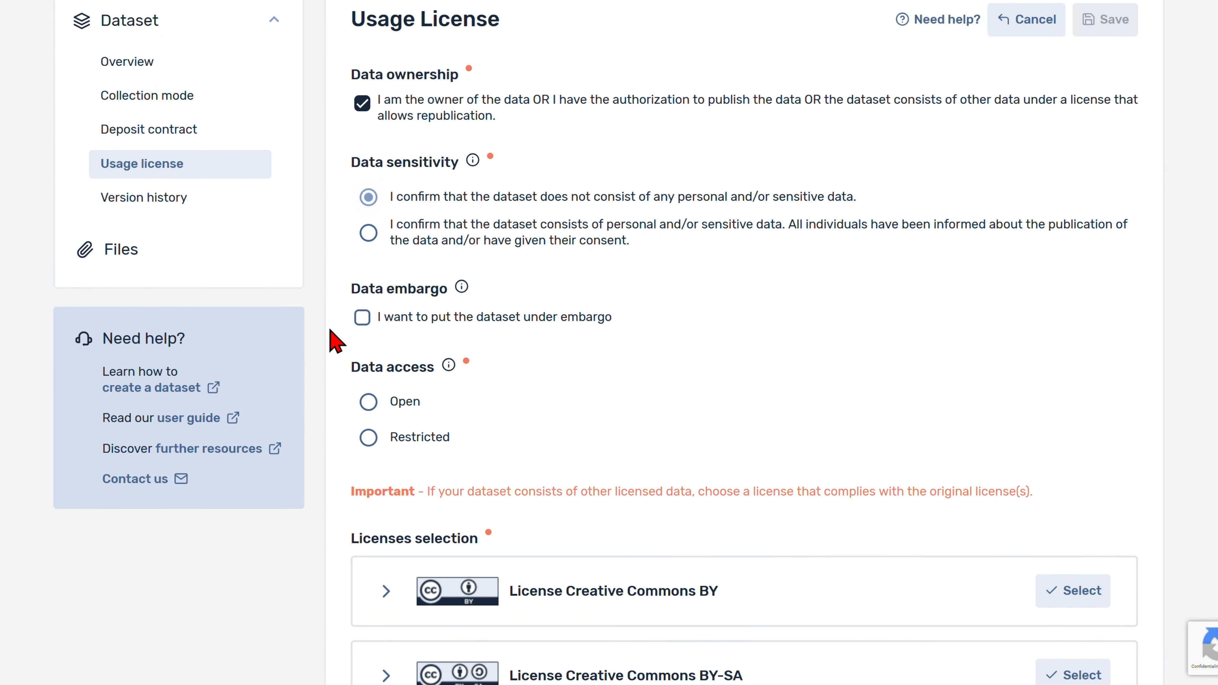
click(363, 319)
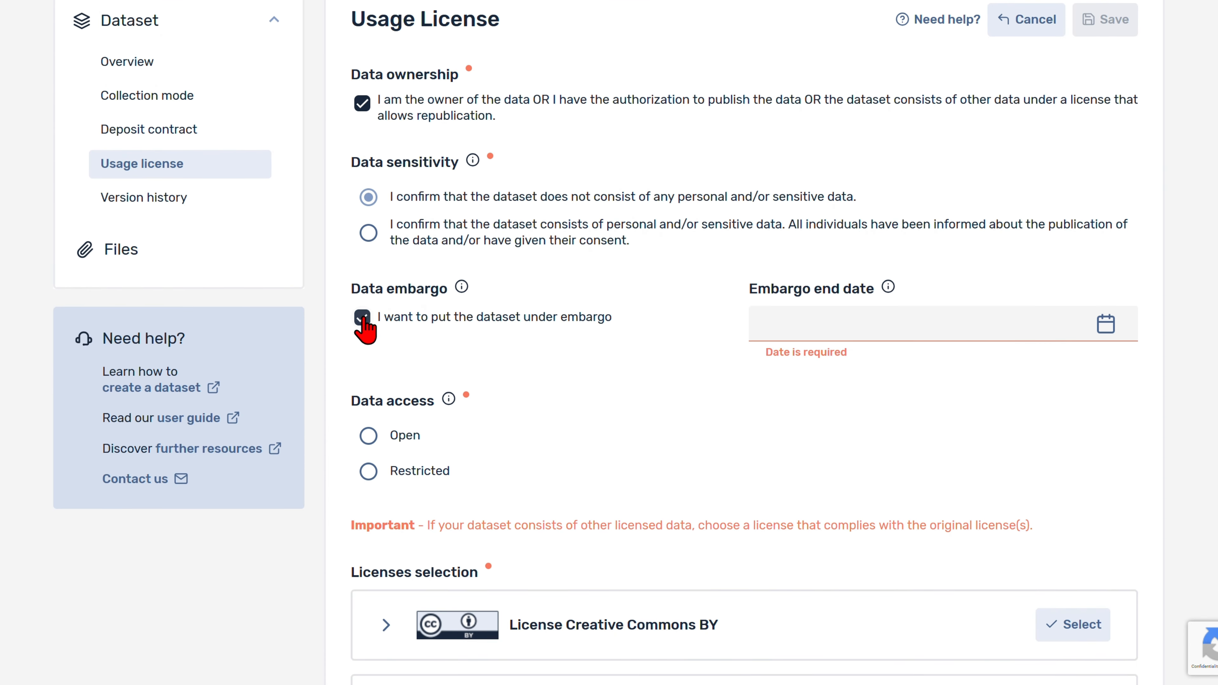
click(1104, 327)
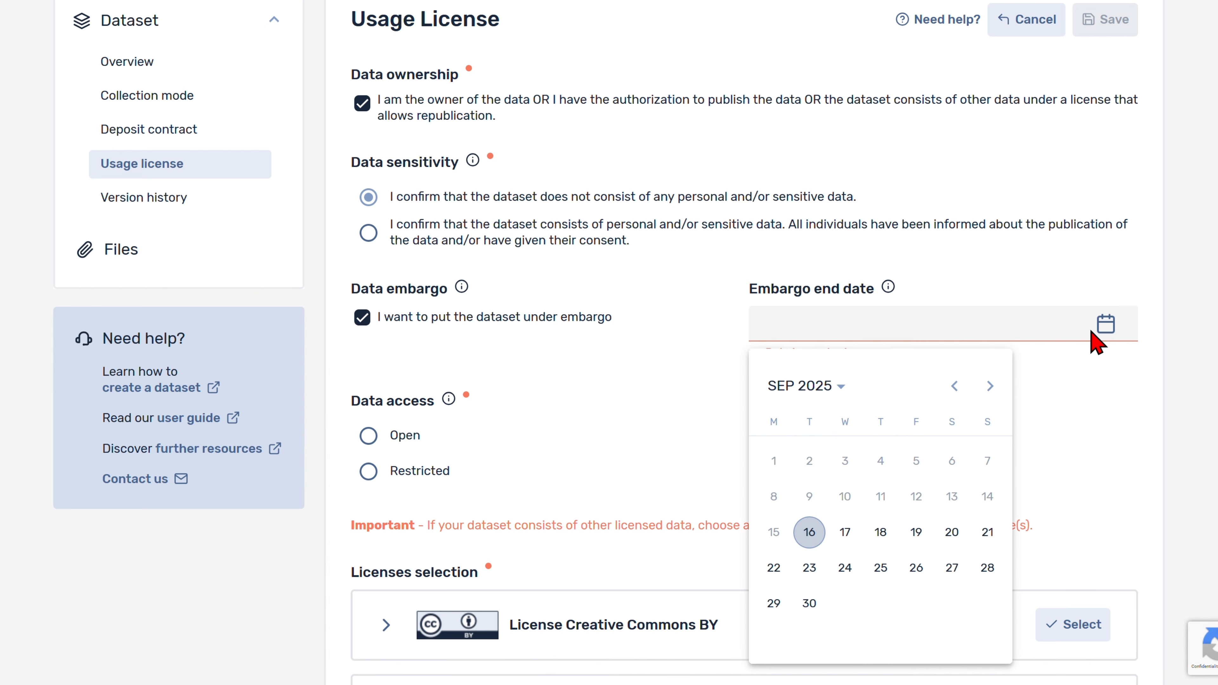
click(813, 390)
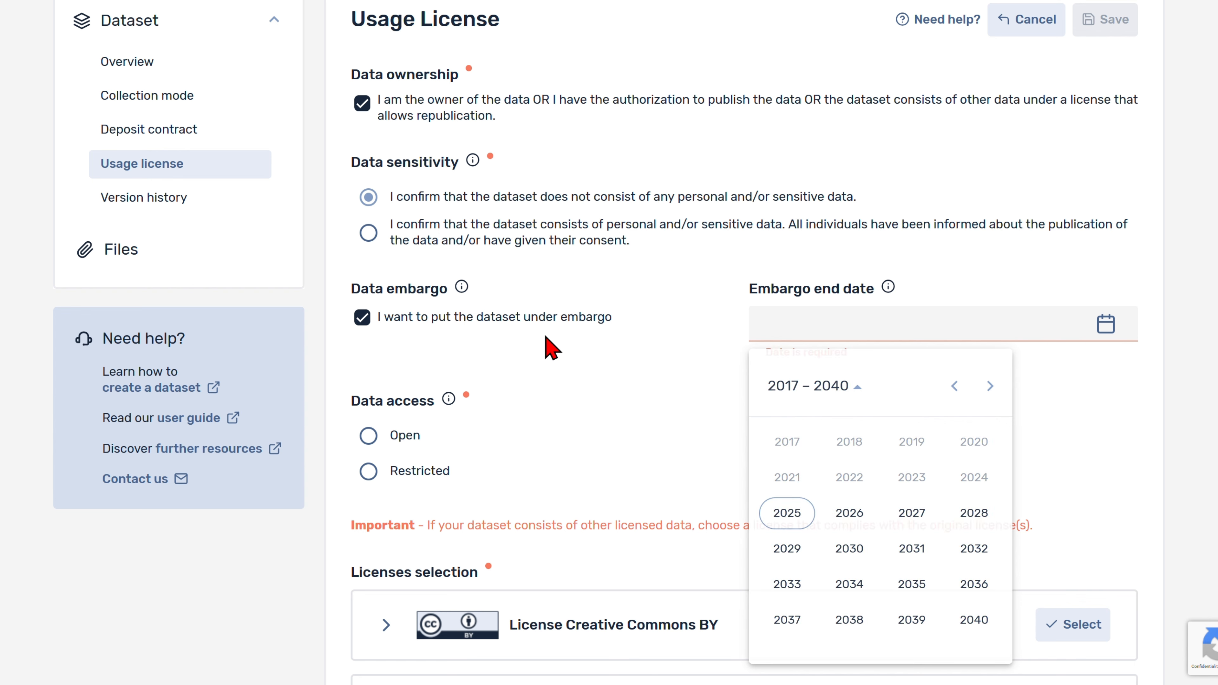
click(542, 345)
click(362, 319)
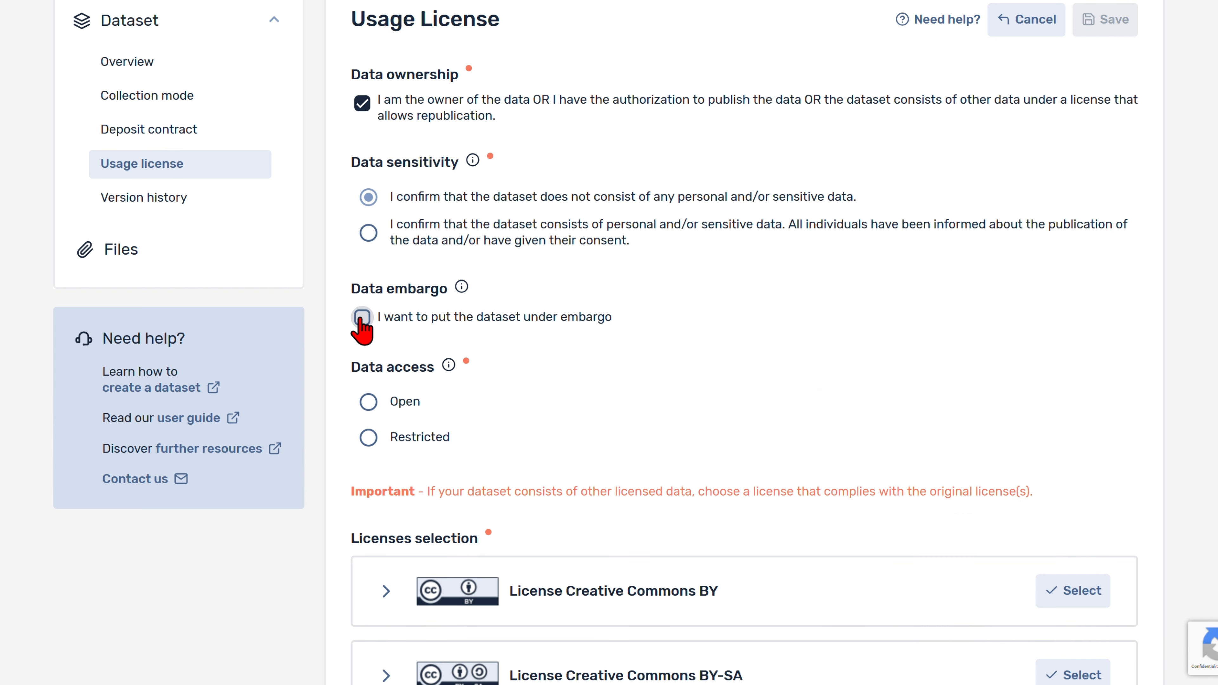
scroll(332, 387, down, 2)
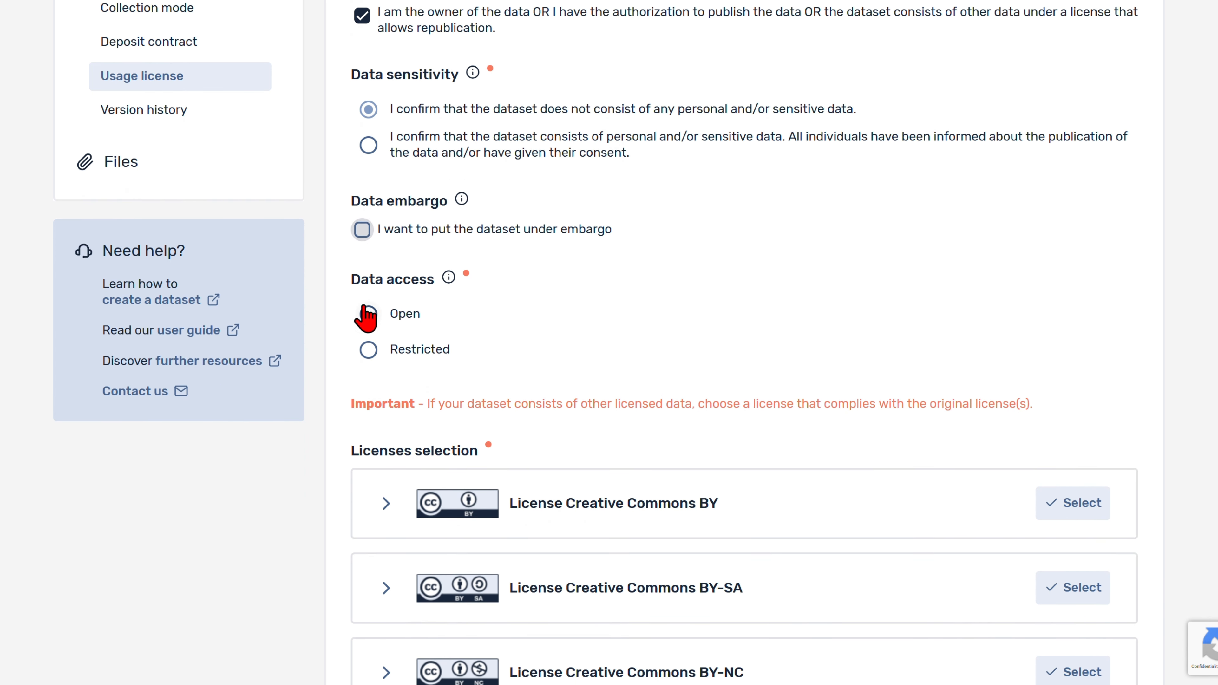
click(367, 313)
click(369, 350)
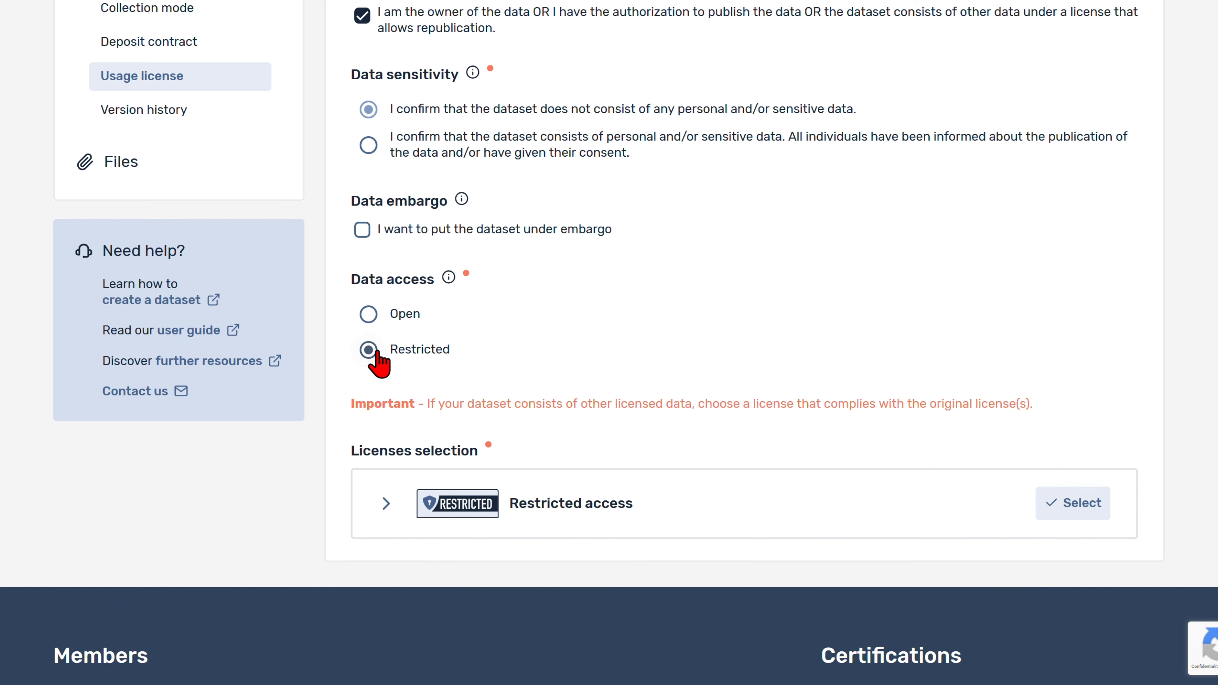
click(367, 315)
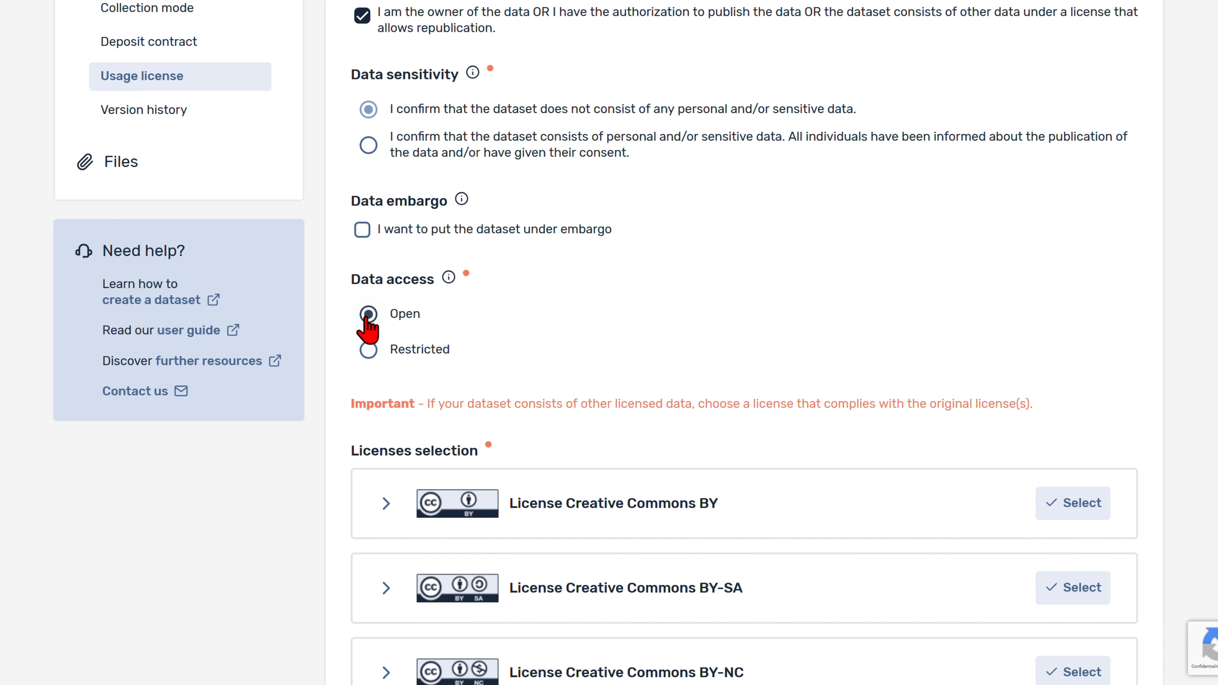
scroll(330, 367, down, 4)
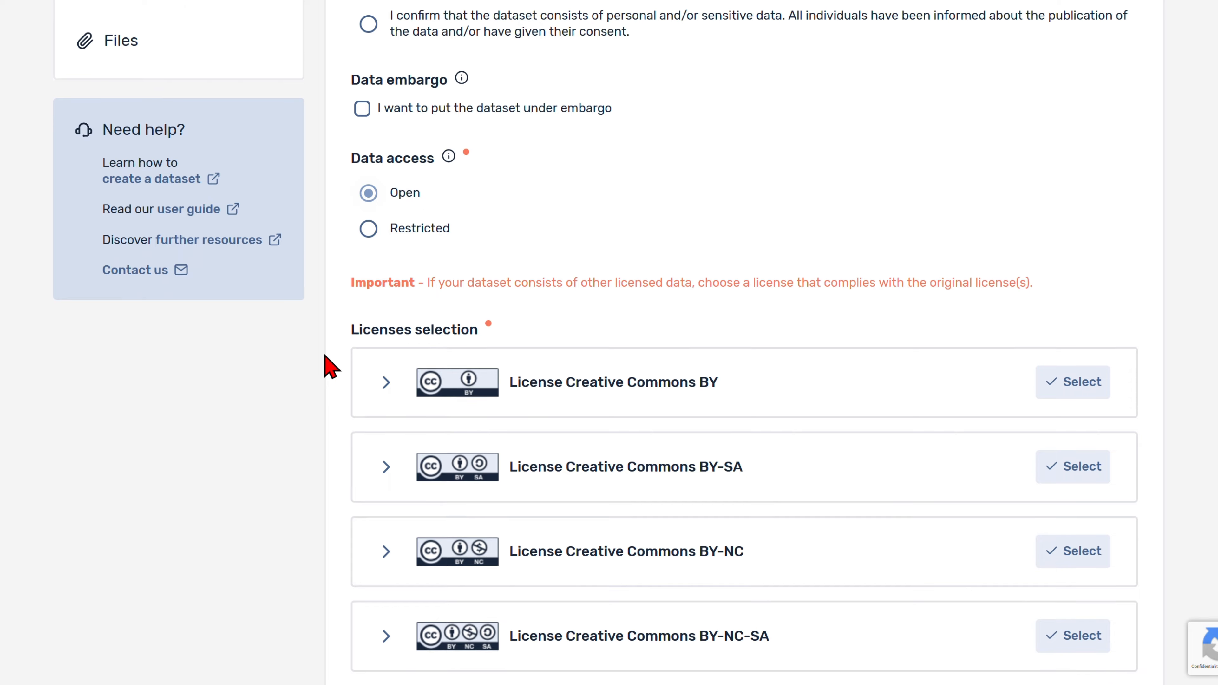
scroll(347, 302, down, 3)
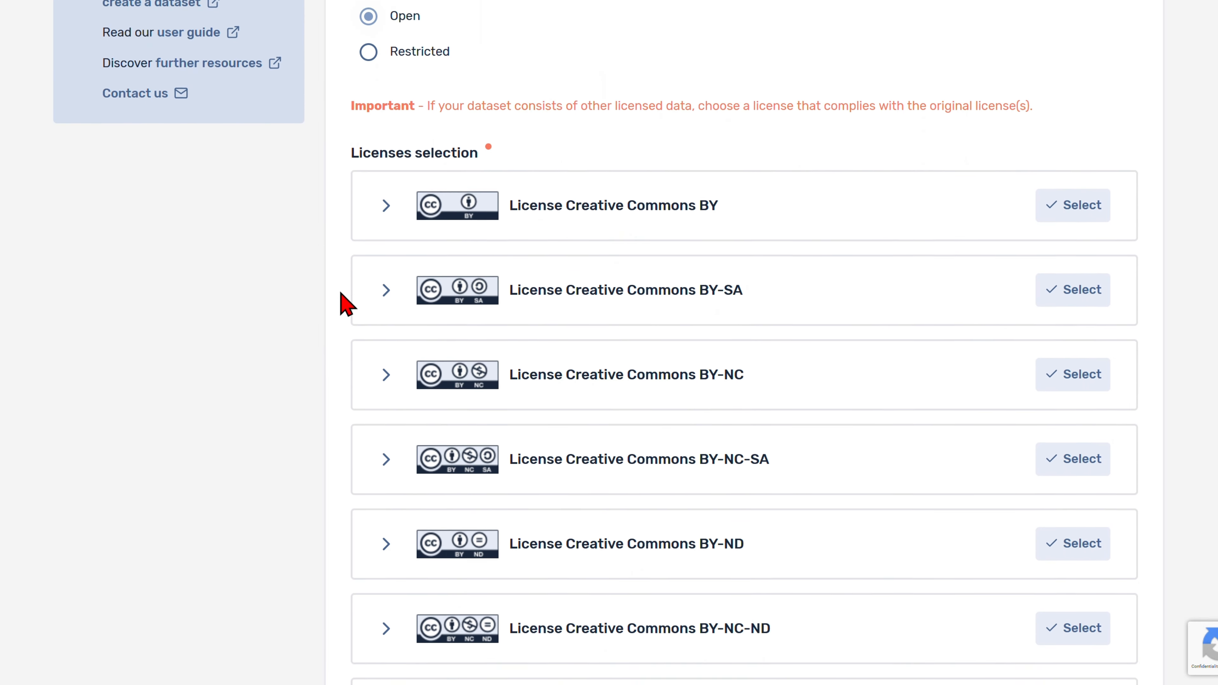
scroll(348, 297, down, 1)
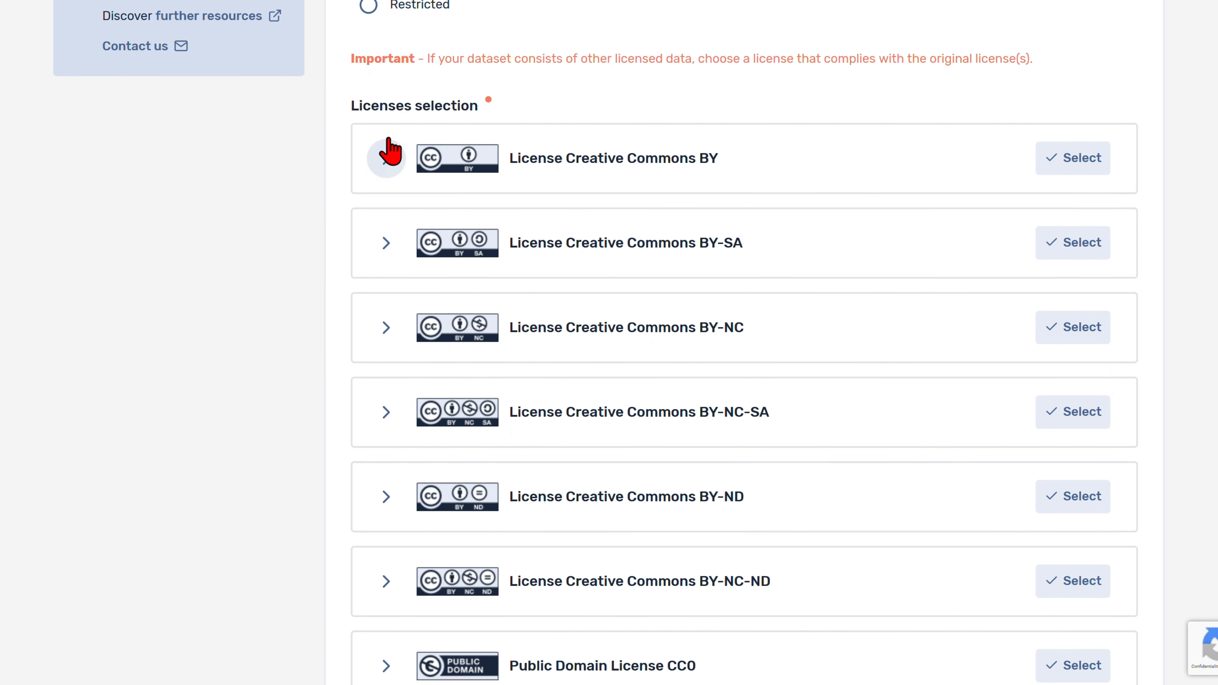
click(387, 161)
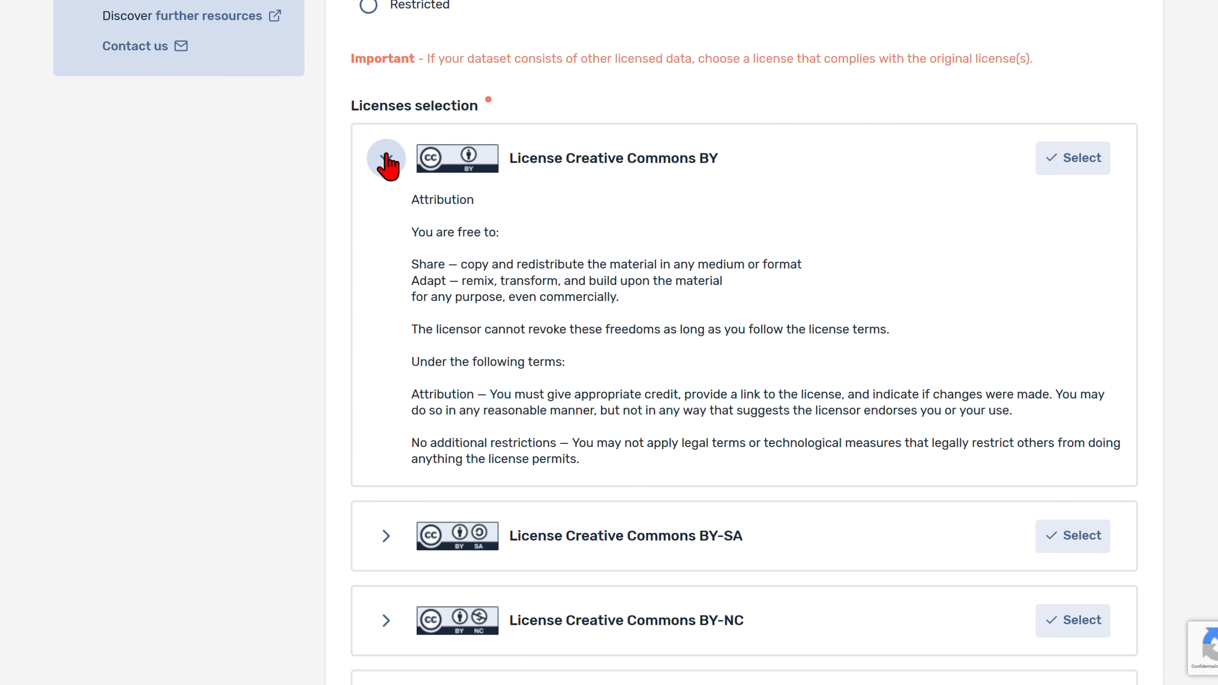
click(386, 158)
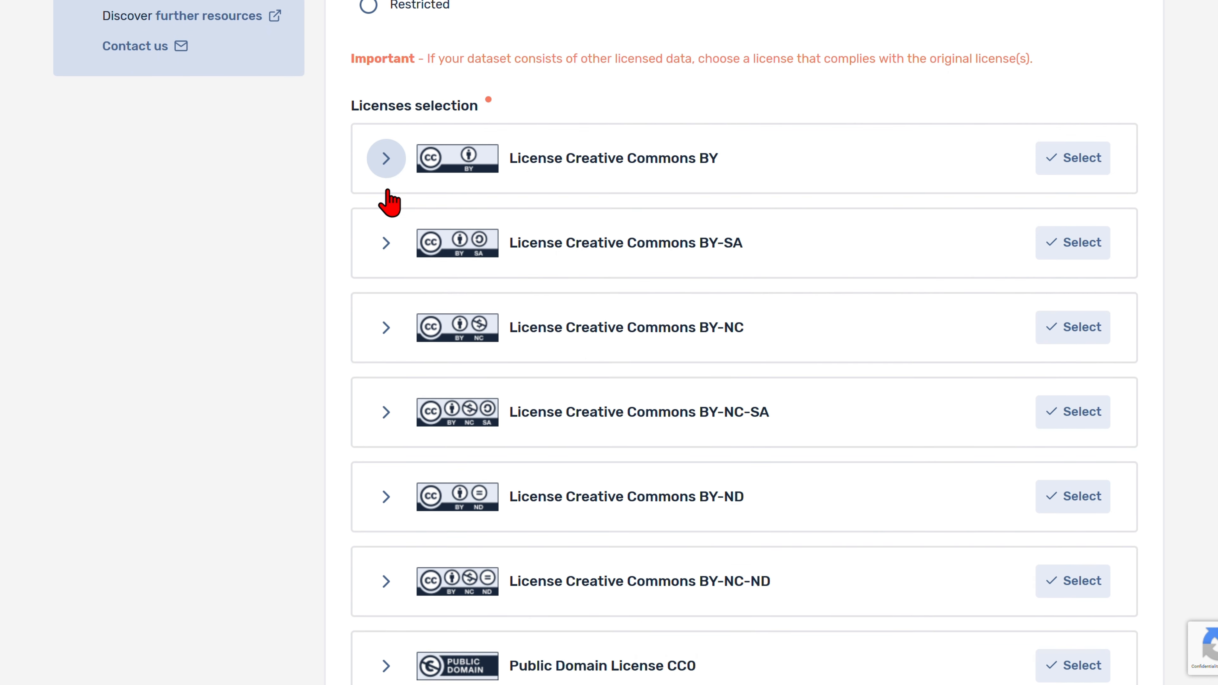
click(386, 412)
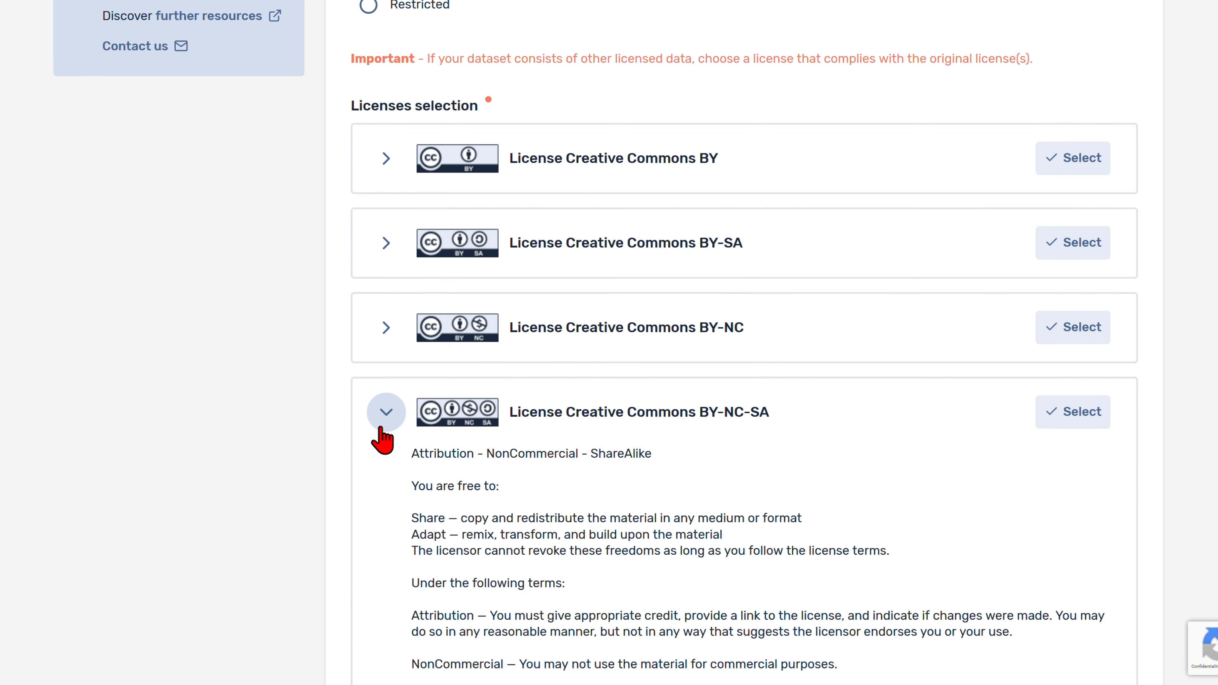
scroll(382, 439, down, 3)
scroll(384, 440, up, 1)
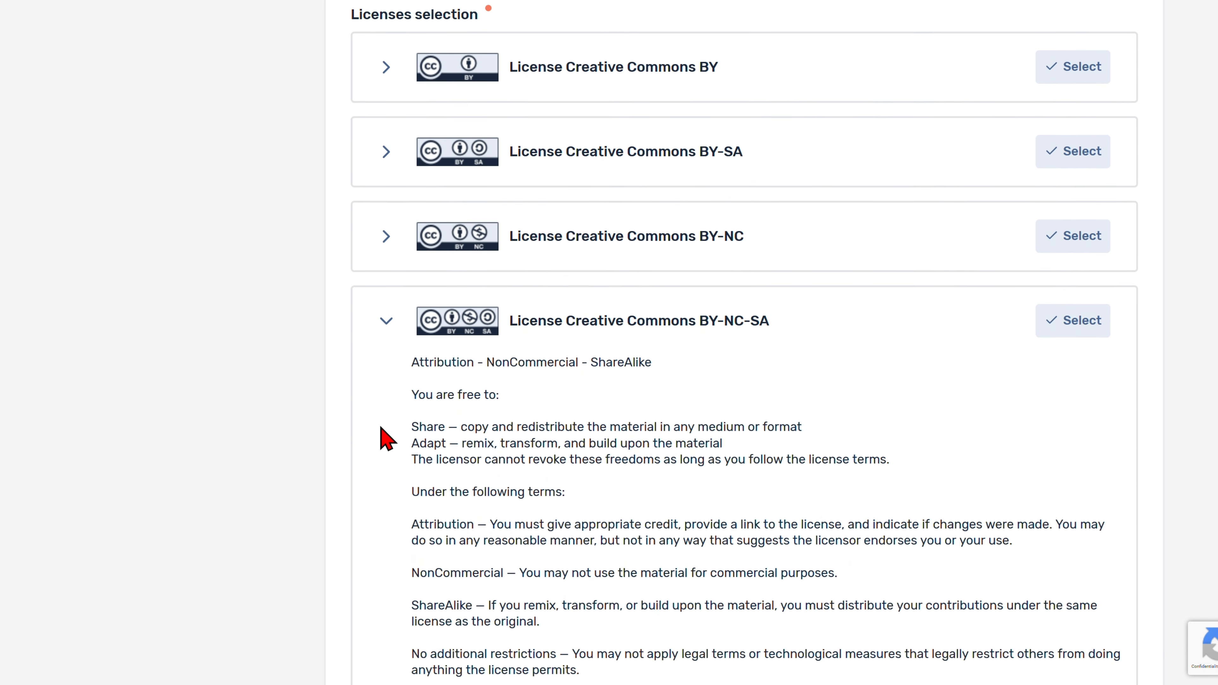
scroll(386, 432, up, 1)
click(388, 349)
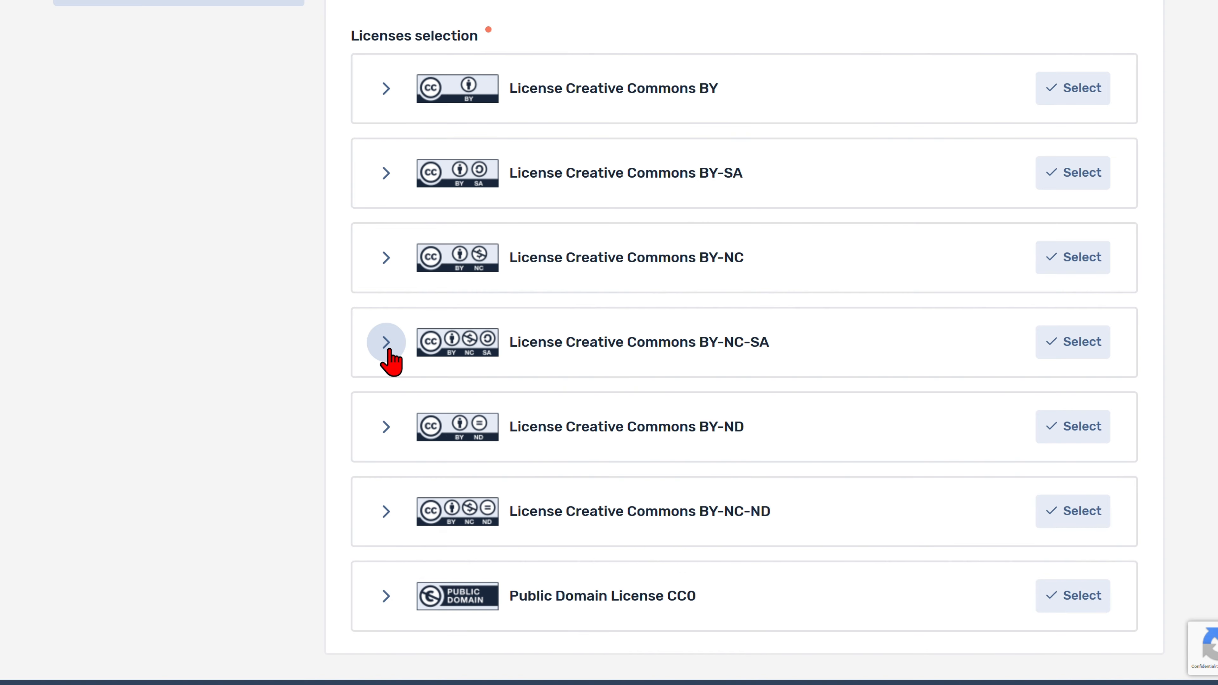
scroll(391, 362, up, 4)
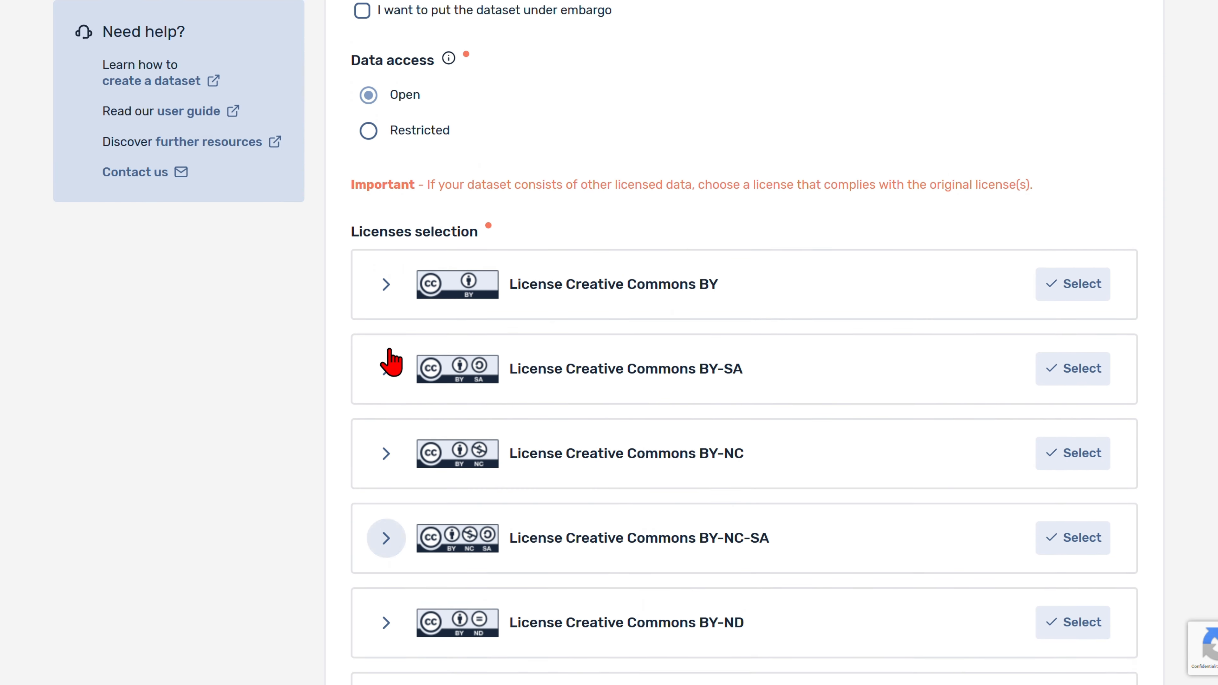
scroll(390, 362, up, 3)
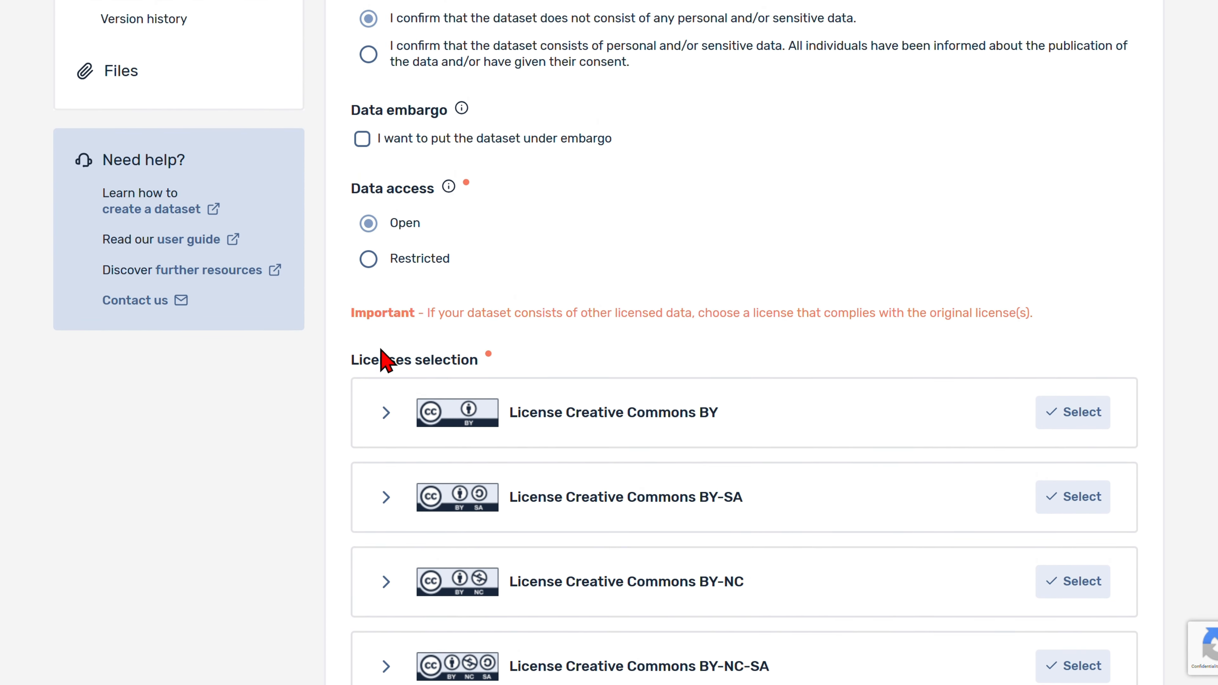
Step: Set Restricted access limited to academic research and teaching, with no special permission, and save the licence
click(369, 260)
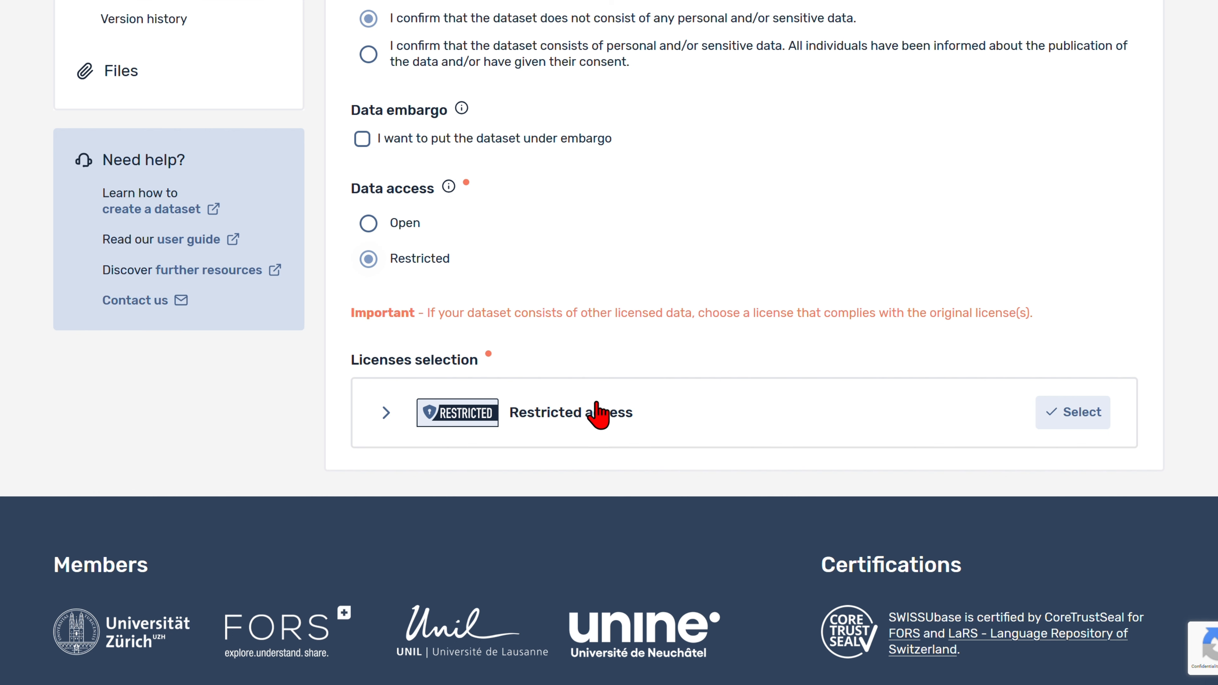
click(1066, 412)
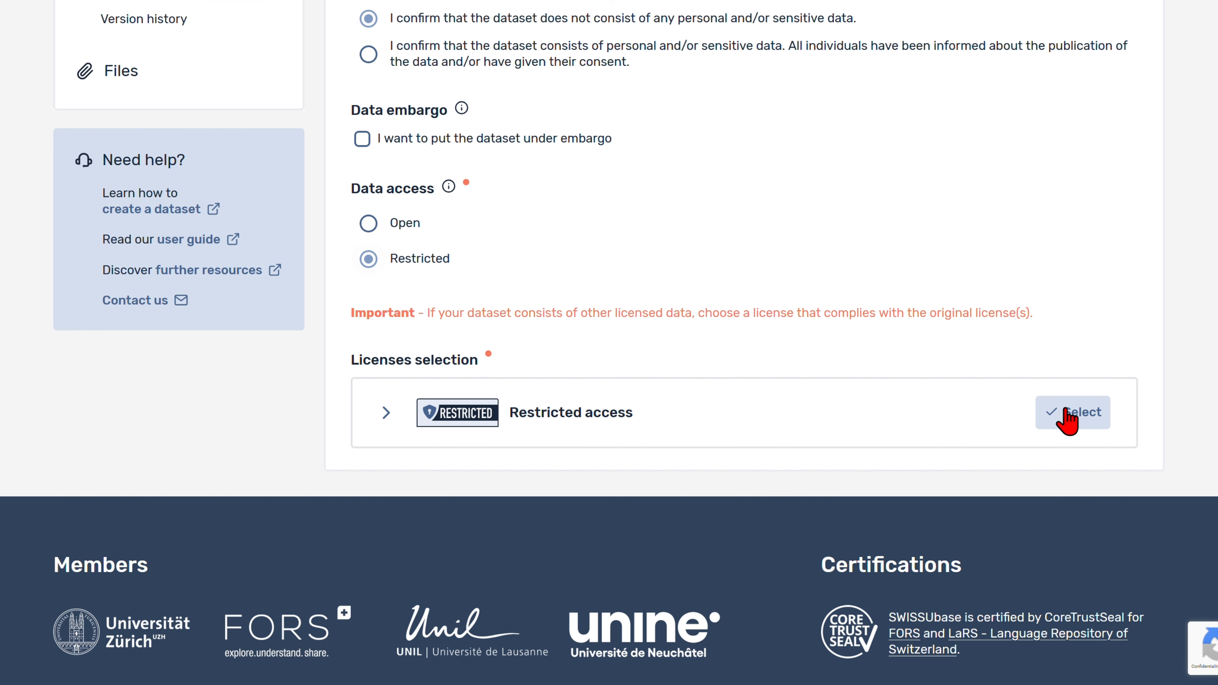
scroll(1065, 418, down, 3)
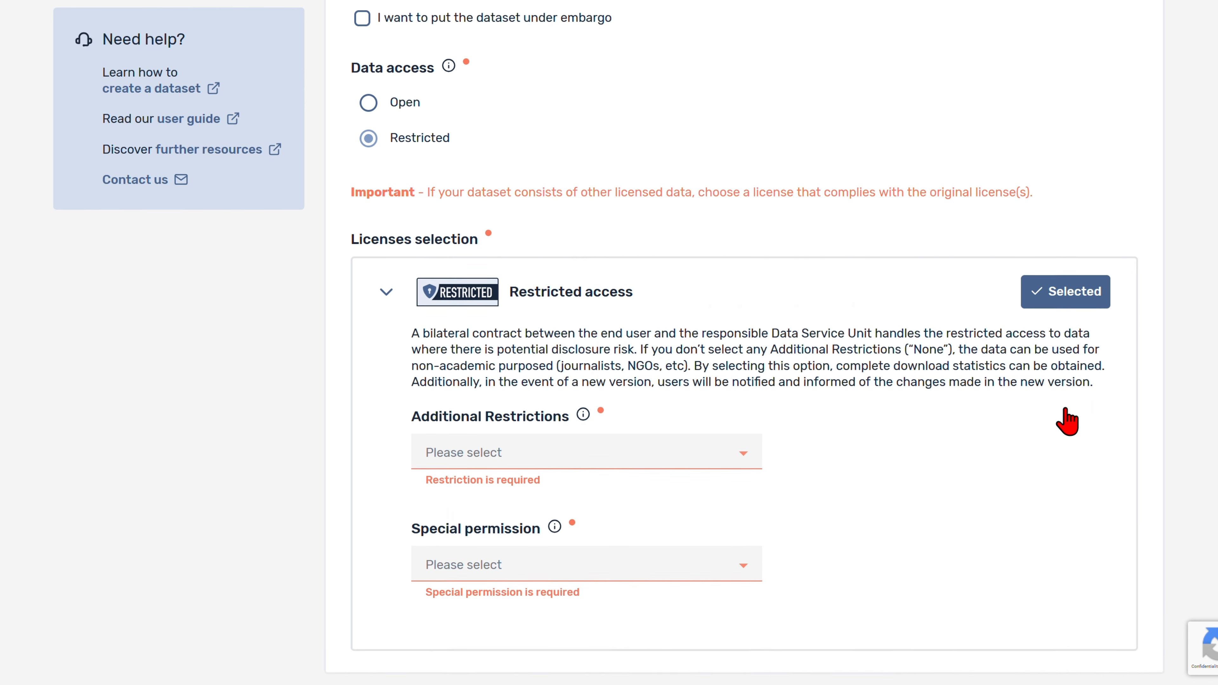
click(721, 411)
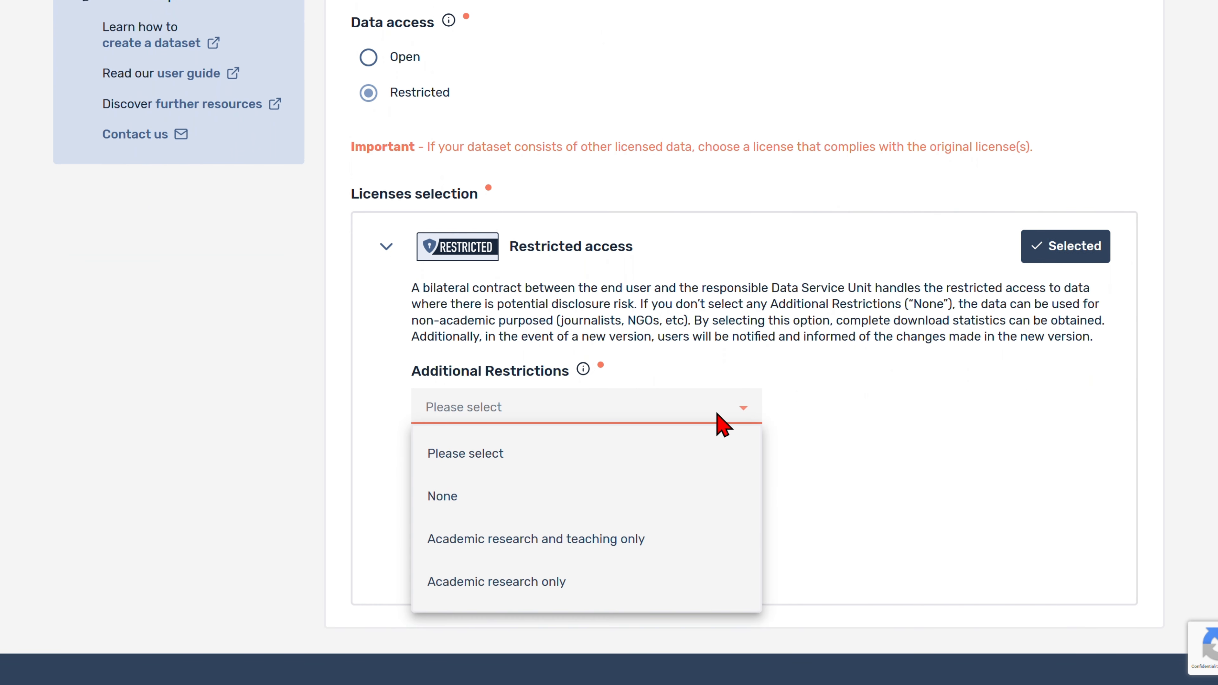
click(607, 536)
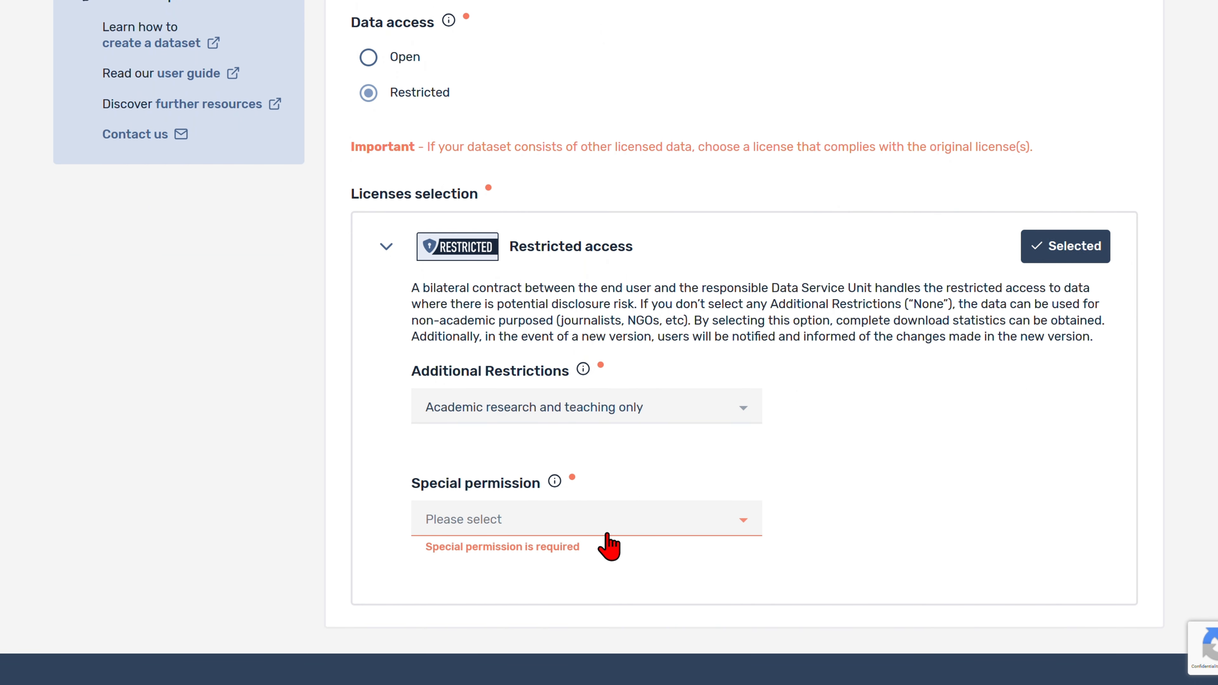
click(606, 530)
click(570, 605)
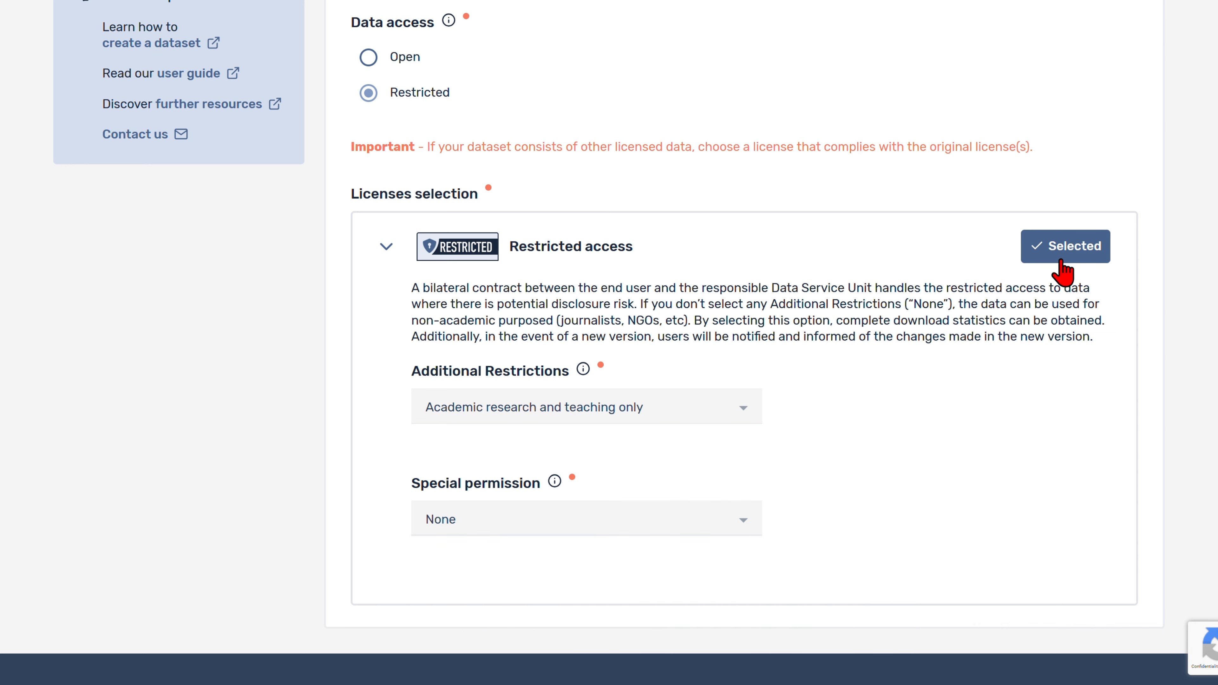
scroll(1061, 263, up, 5)
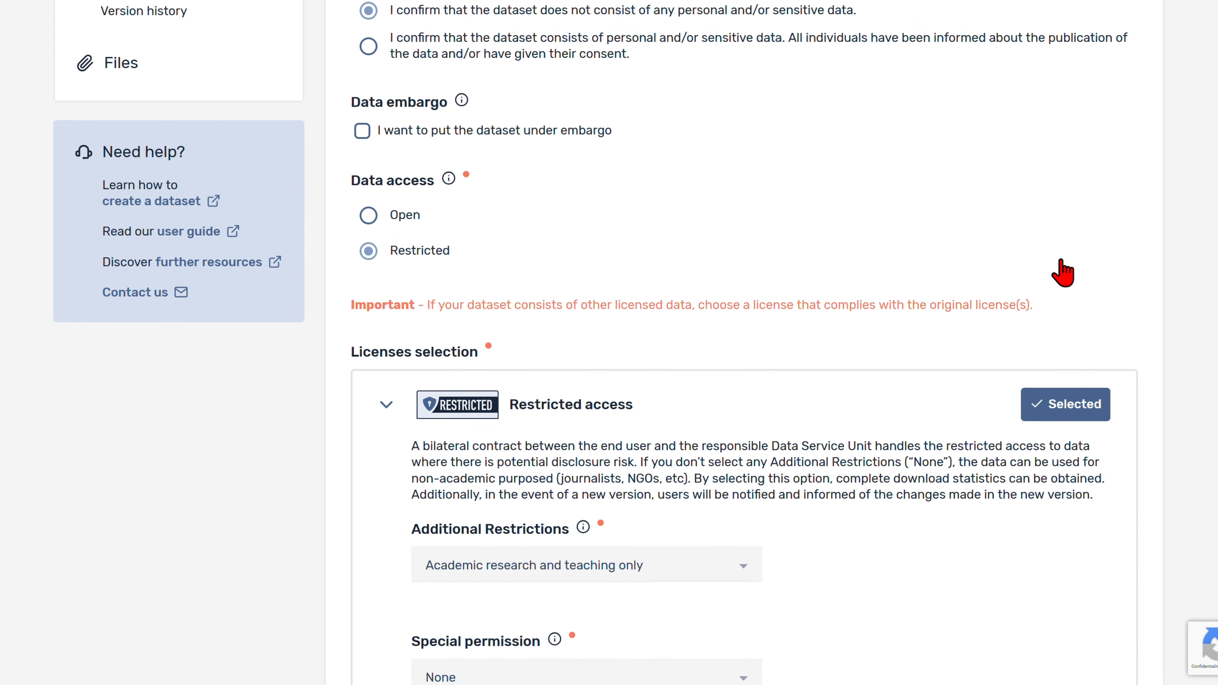
scroll(1062, 271, up, 7)
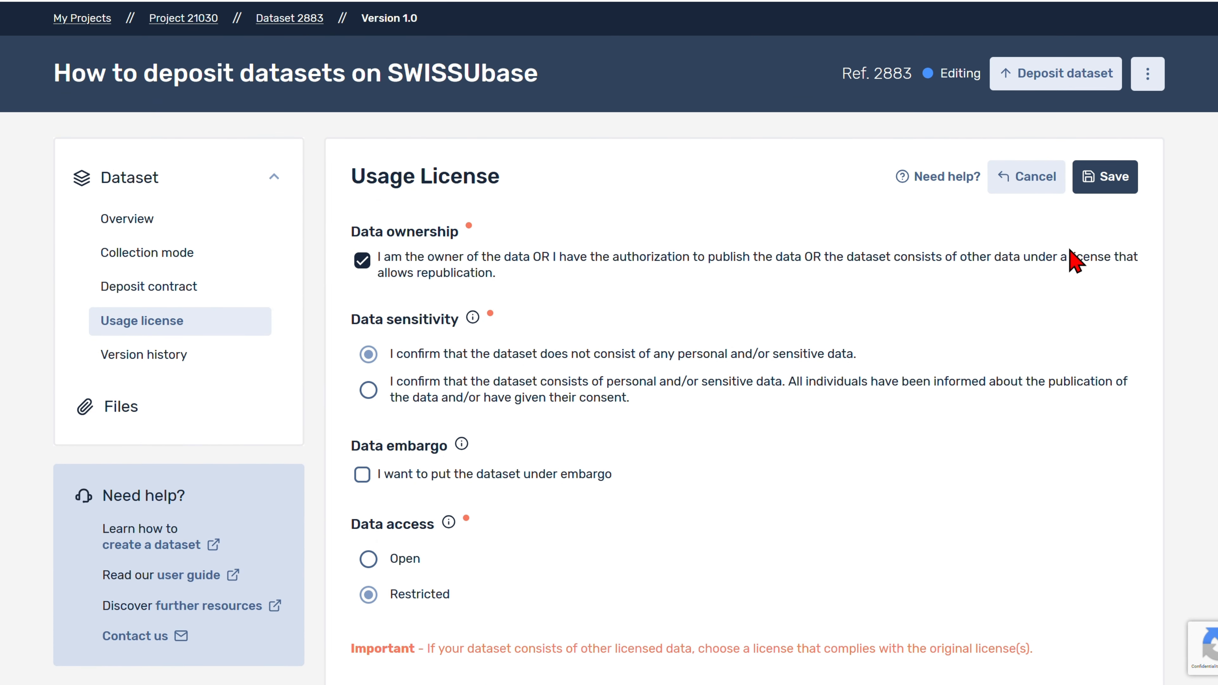
click(1125, 180)
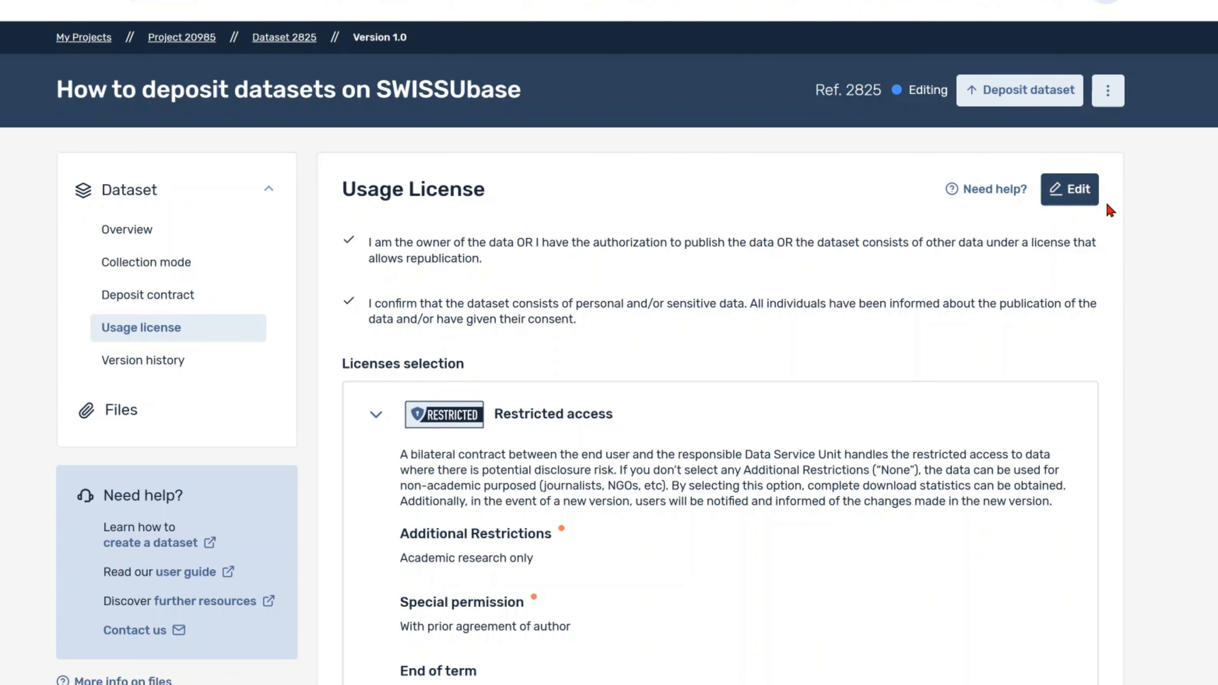
Step: Start a new data file entry in the dataset's files section and paste in its CSV title
click(270, 417)
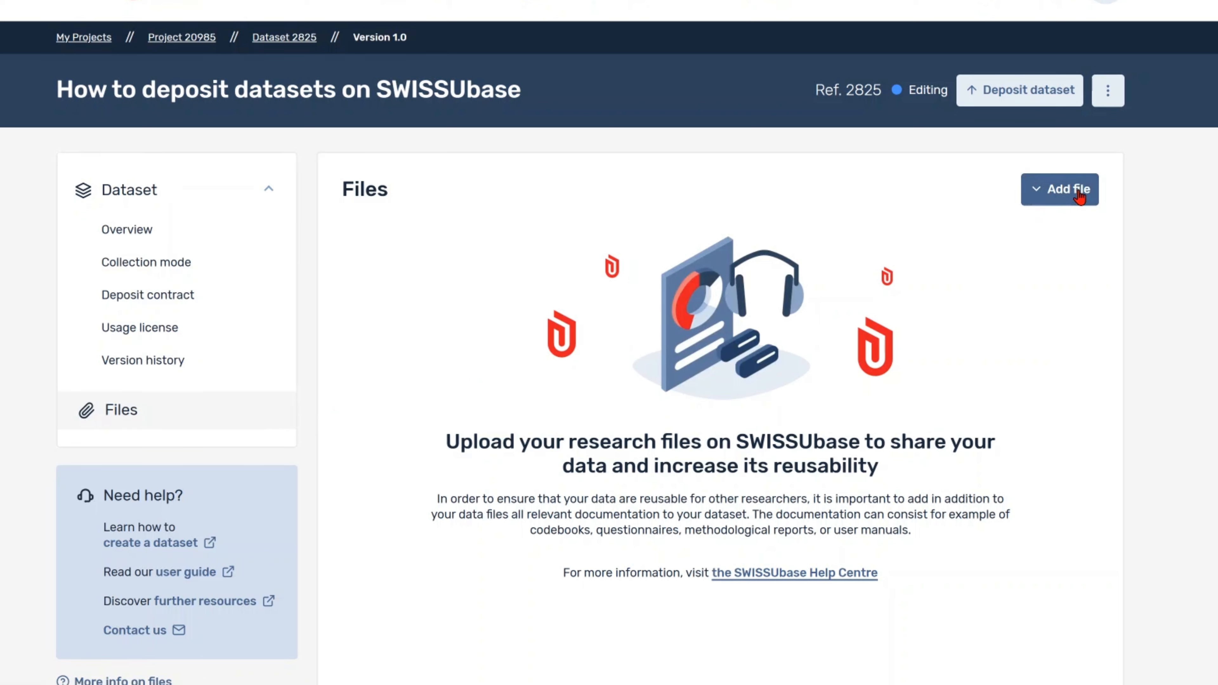
click(1080, 195)
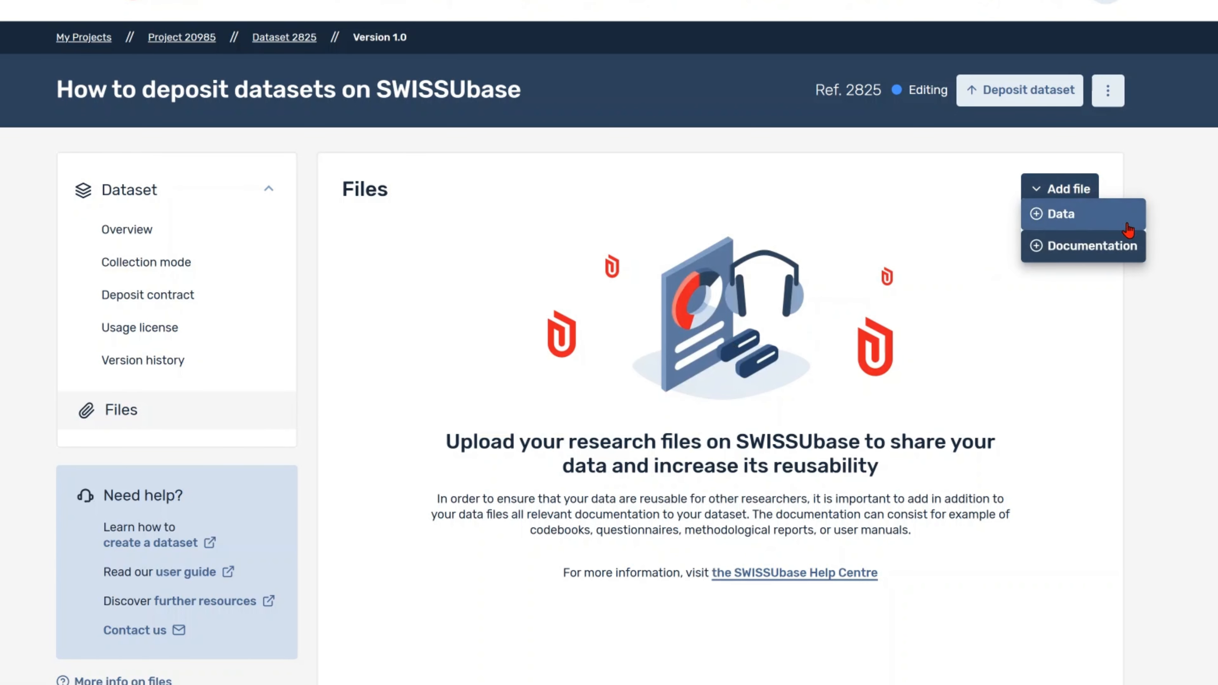
click(1108, 225)
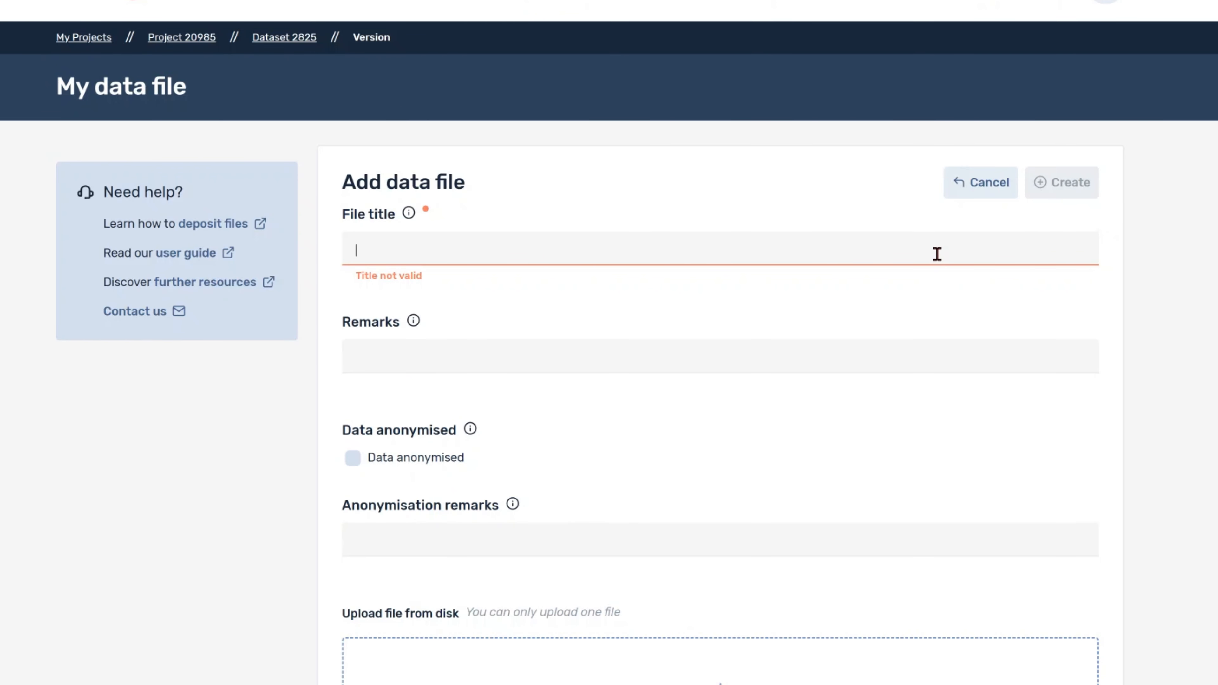
text(Data (CSV) - How to deposit a dataset on SWISSUbase)
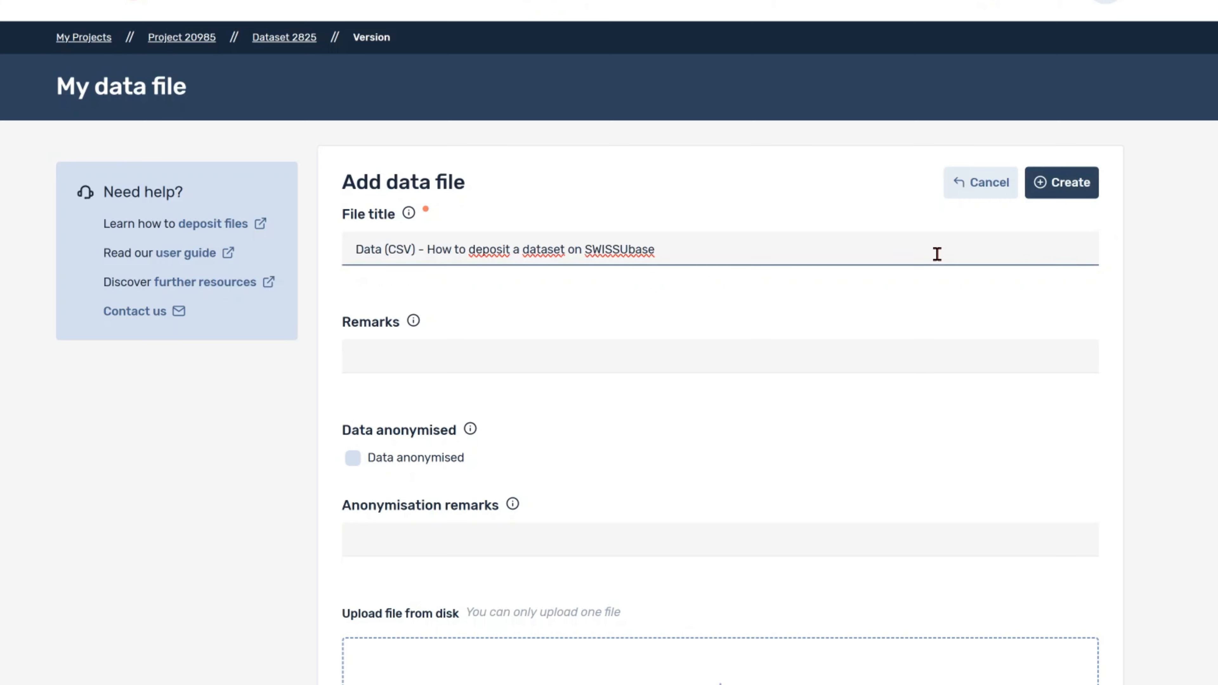
click(644, 349)
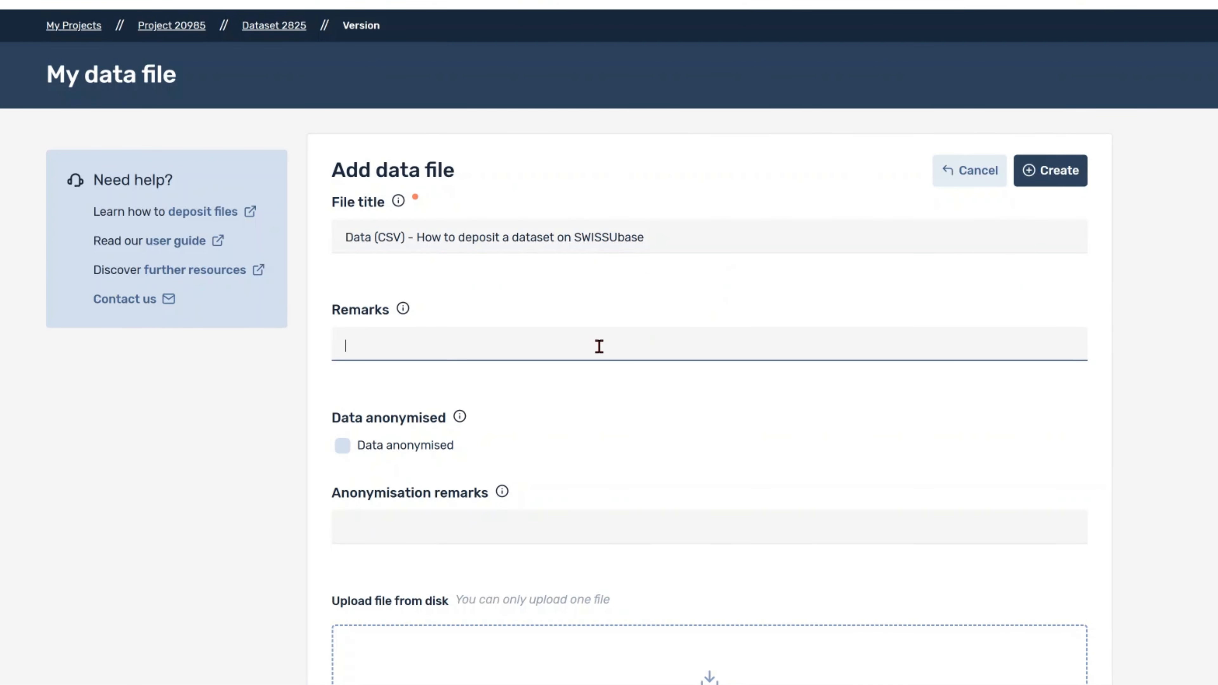
click(582, 395)
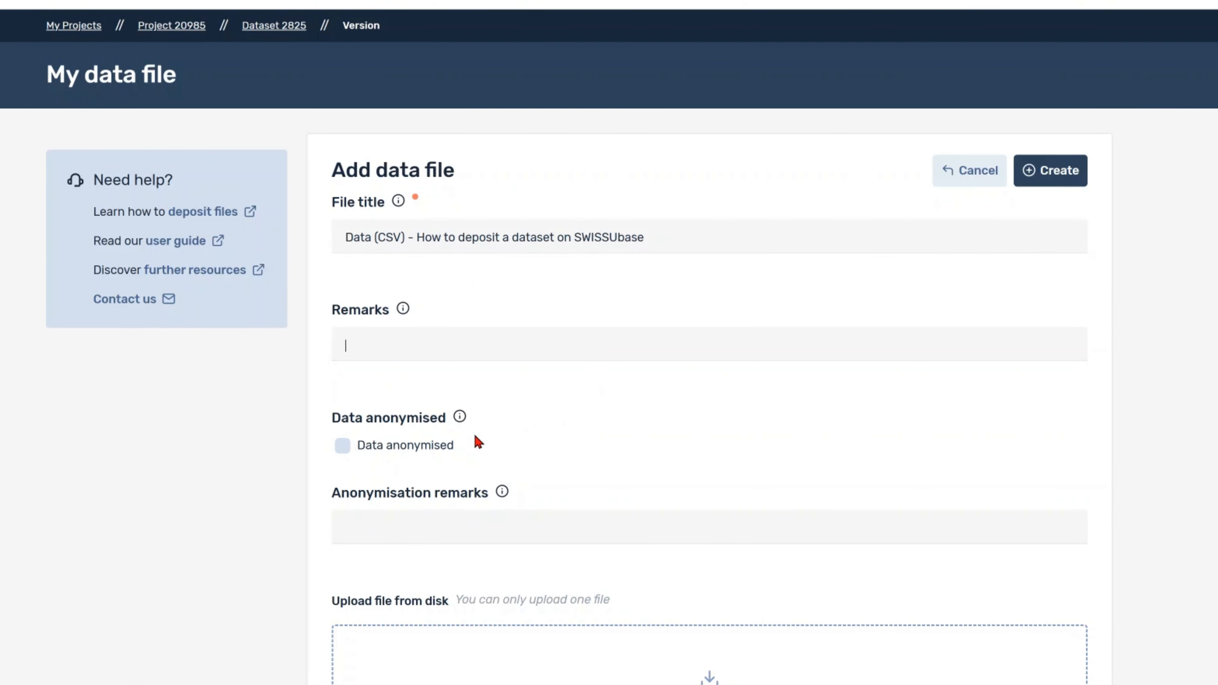
Step: Mark the data as anonymised and attach DataCSV.csv (5.52 KB) from disk
mouse_move(461, 418)
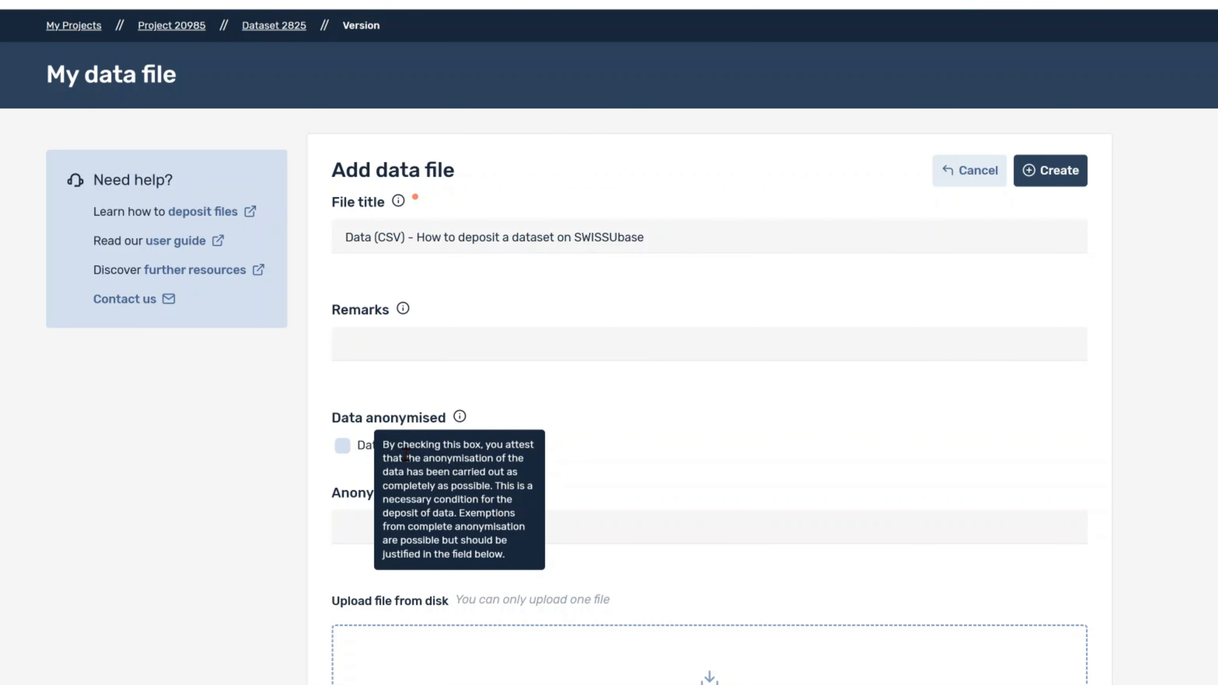
click(346, 449)
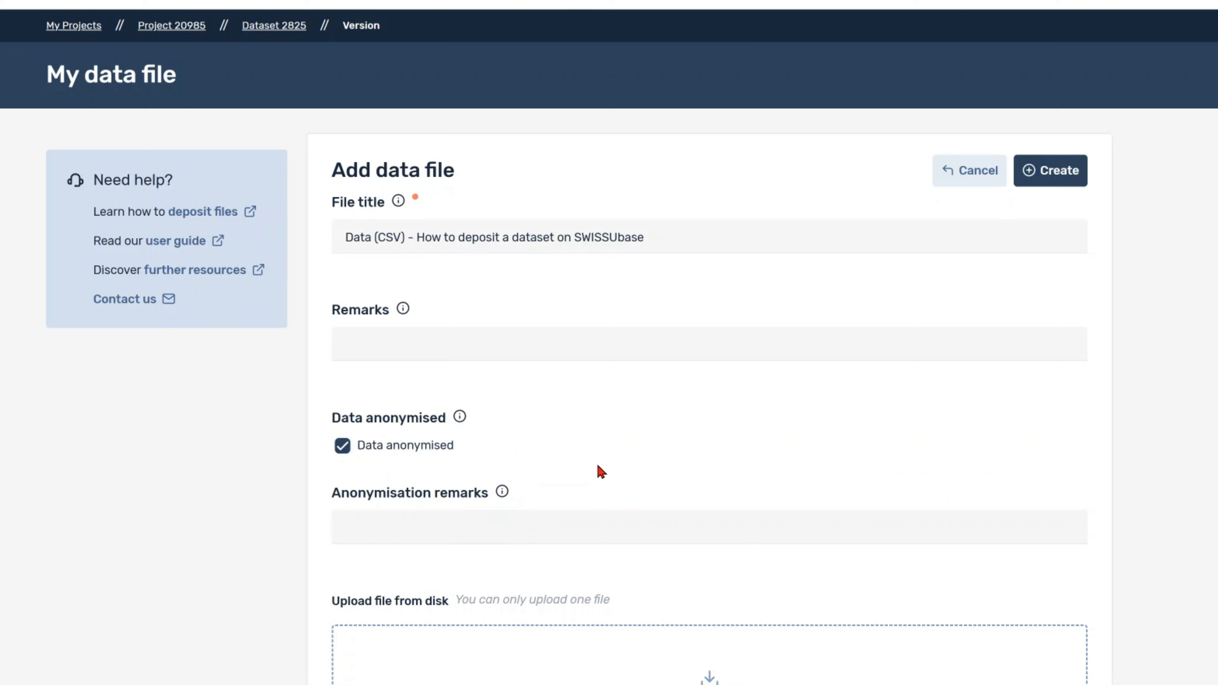
mouse_move(500, 497)
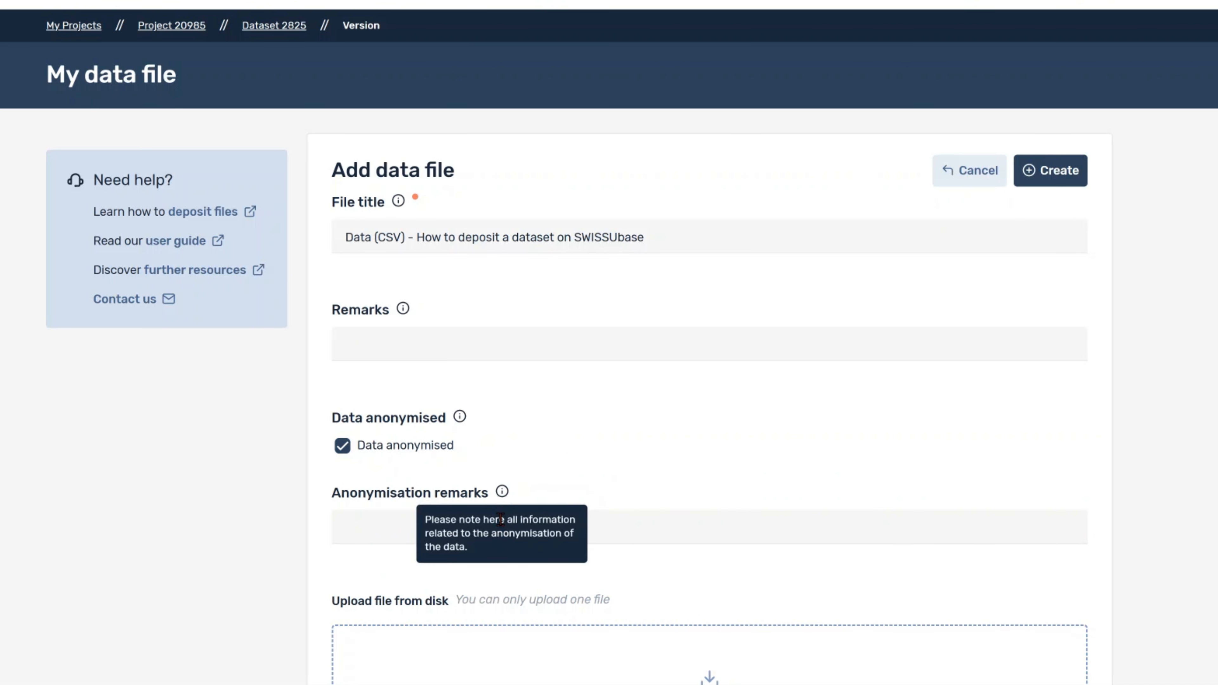
click(610, 524)
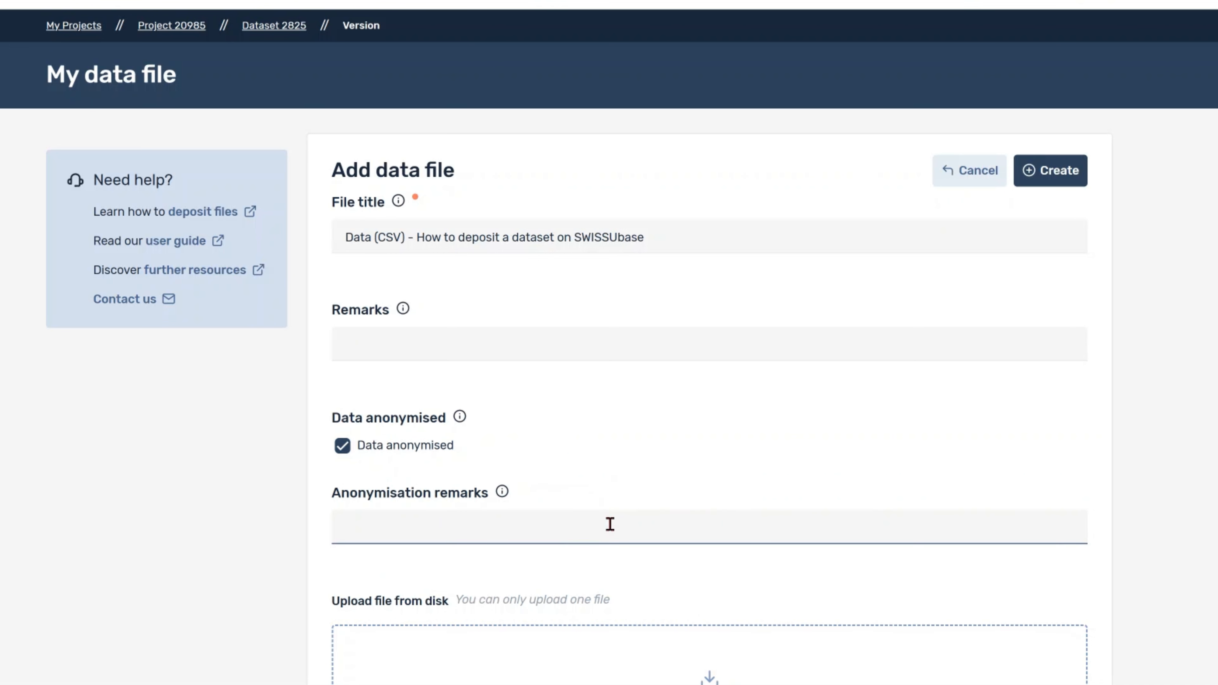
scroll(613, 524, down, 8)
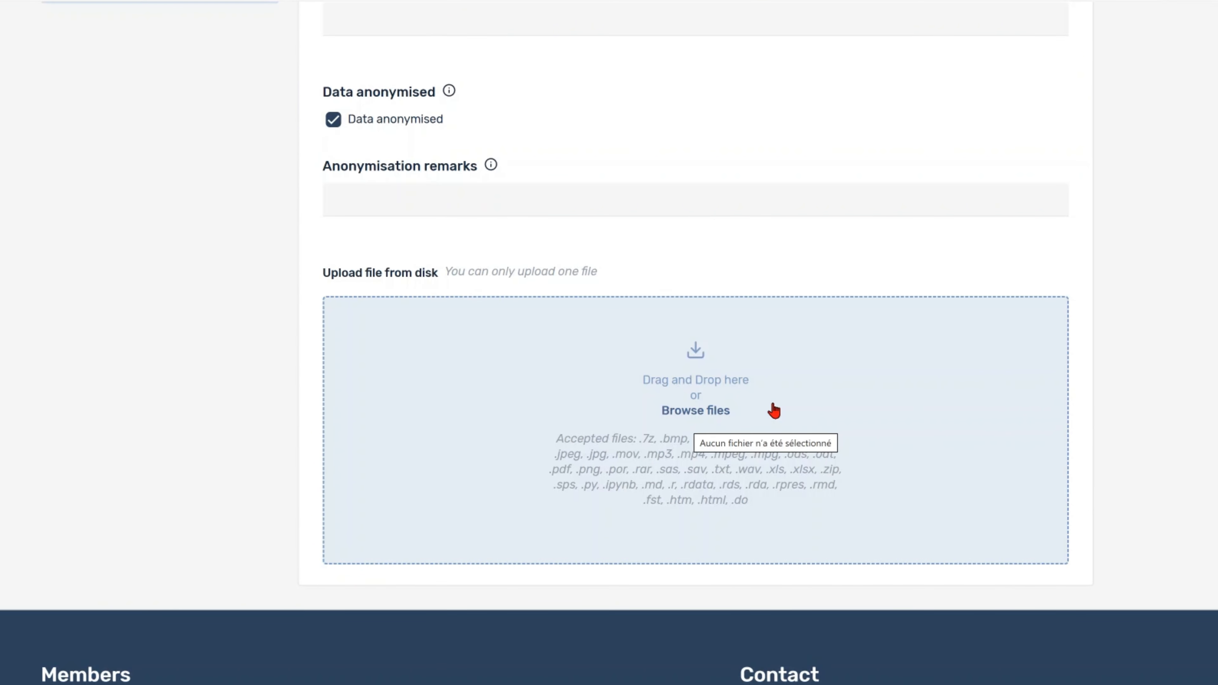
click(801, 389)
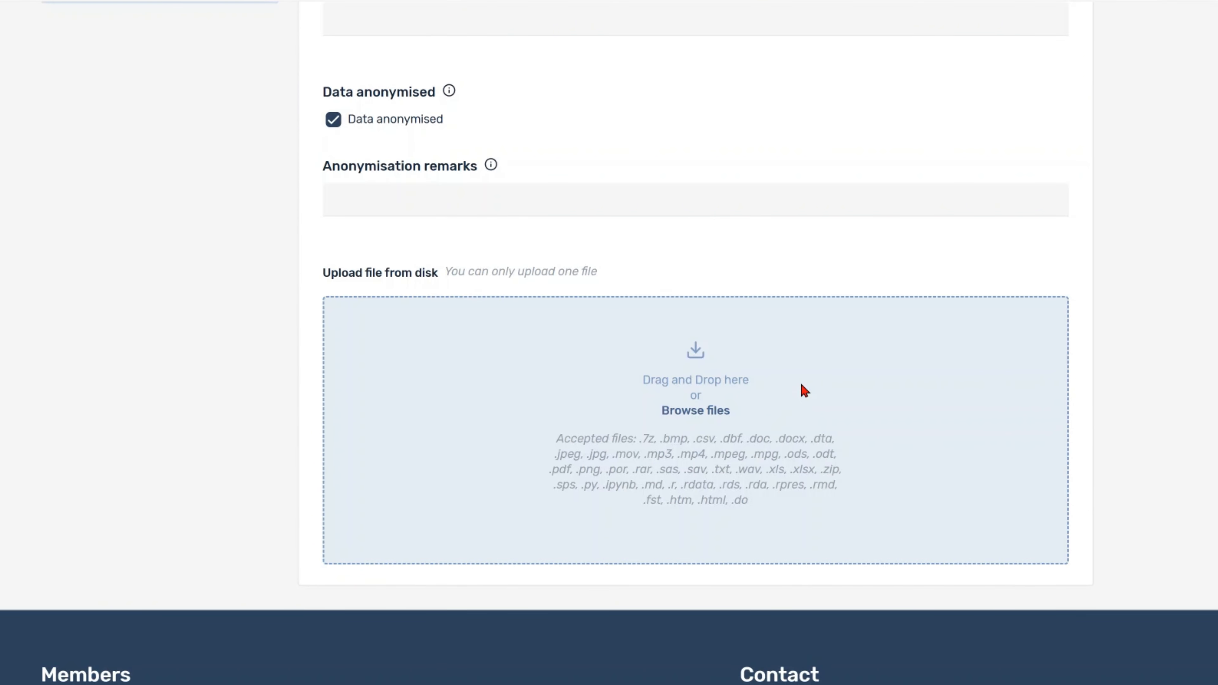
click(222, 71)
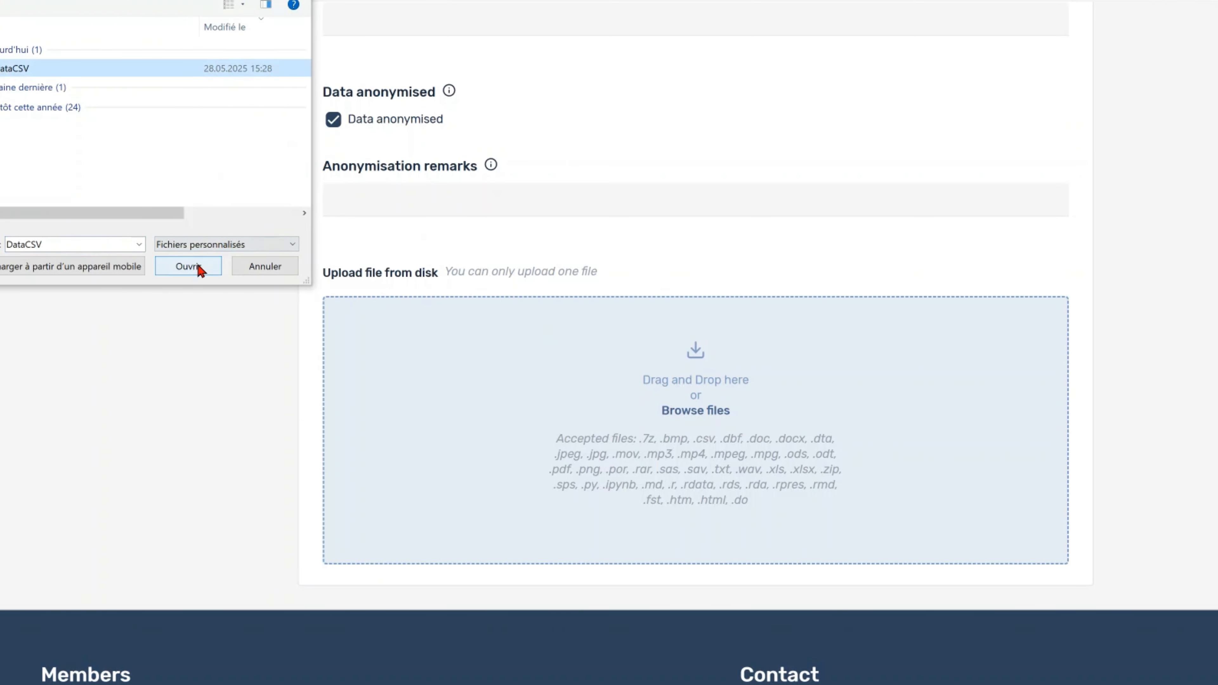
click(188, 266)
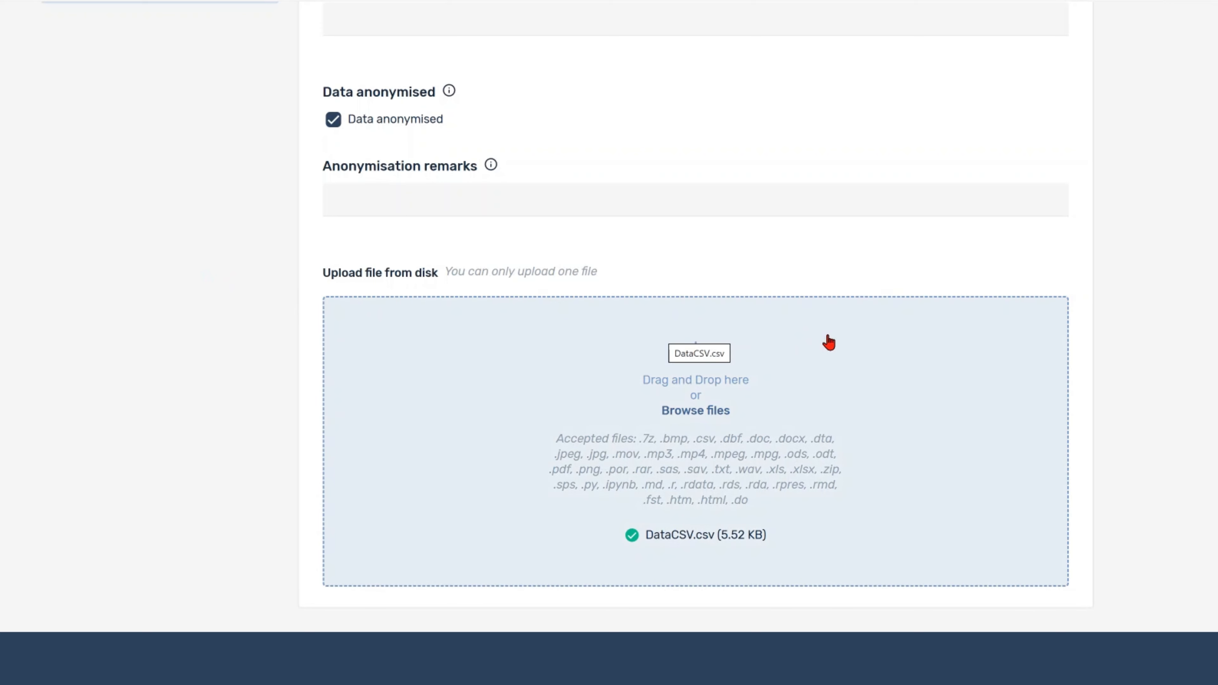
scroll(828, 342, up, 8)
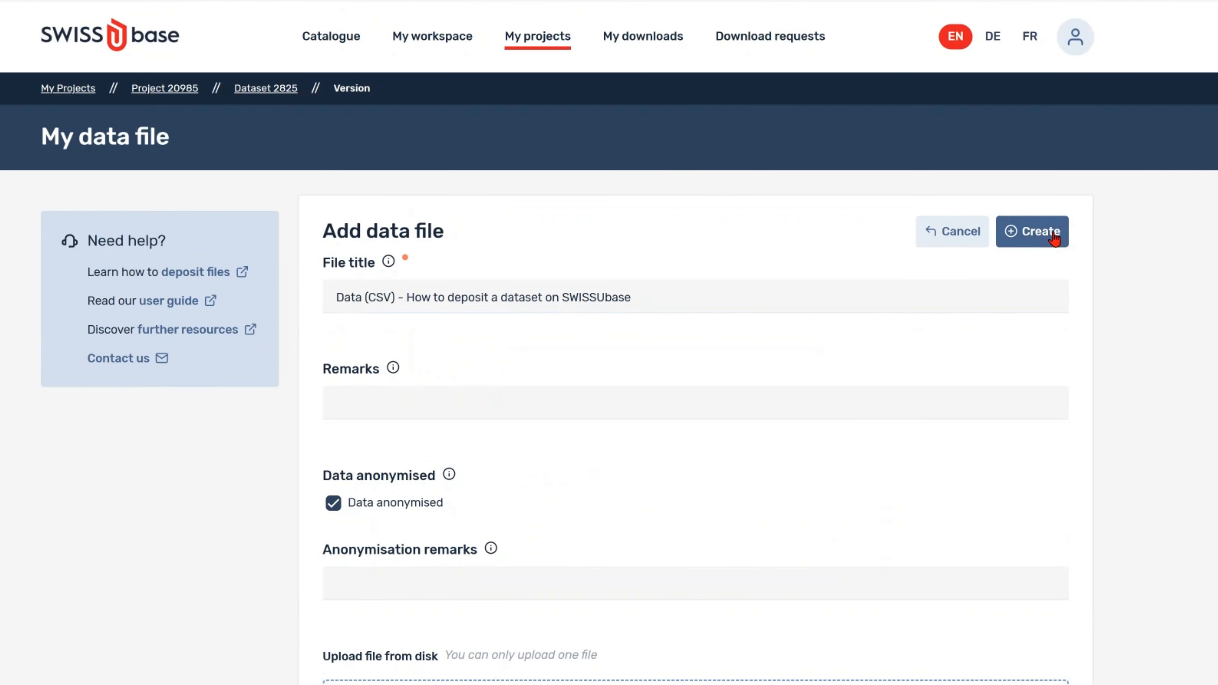
Step: Create the CSV data file entry and open its data collection details for editing
click(1055, 235)
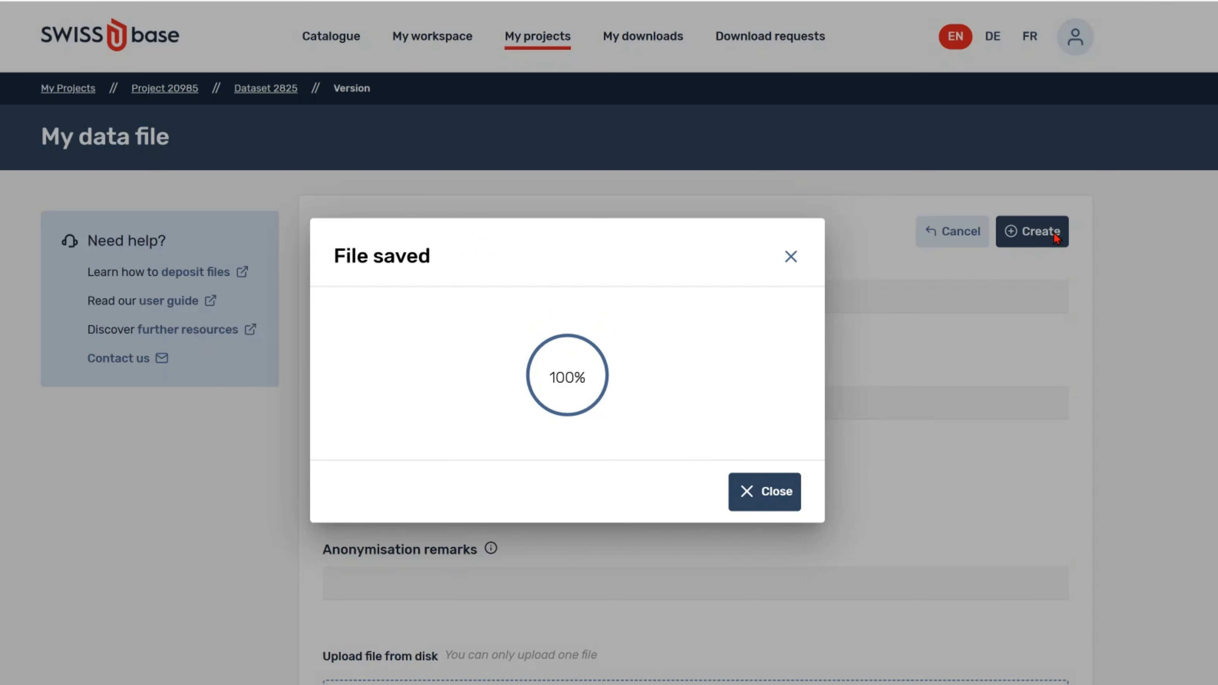
click(751, 497)
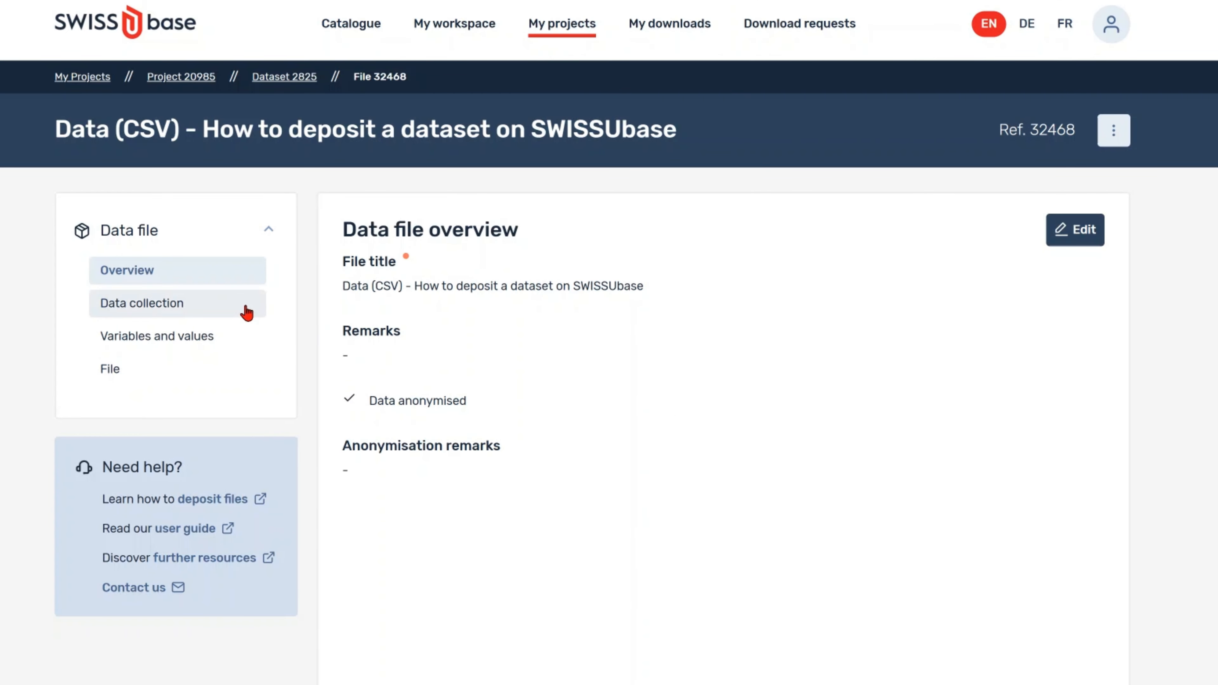
click(244, 312)
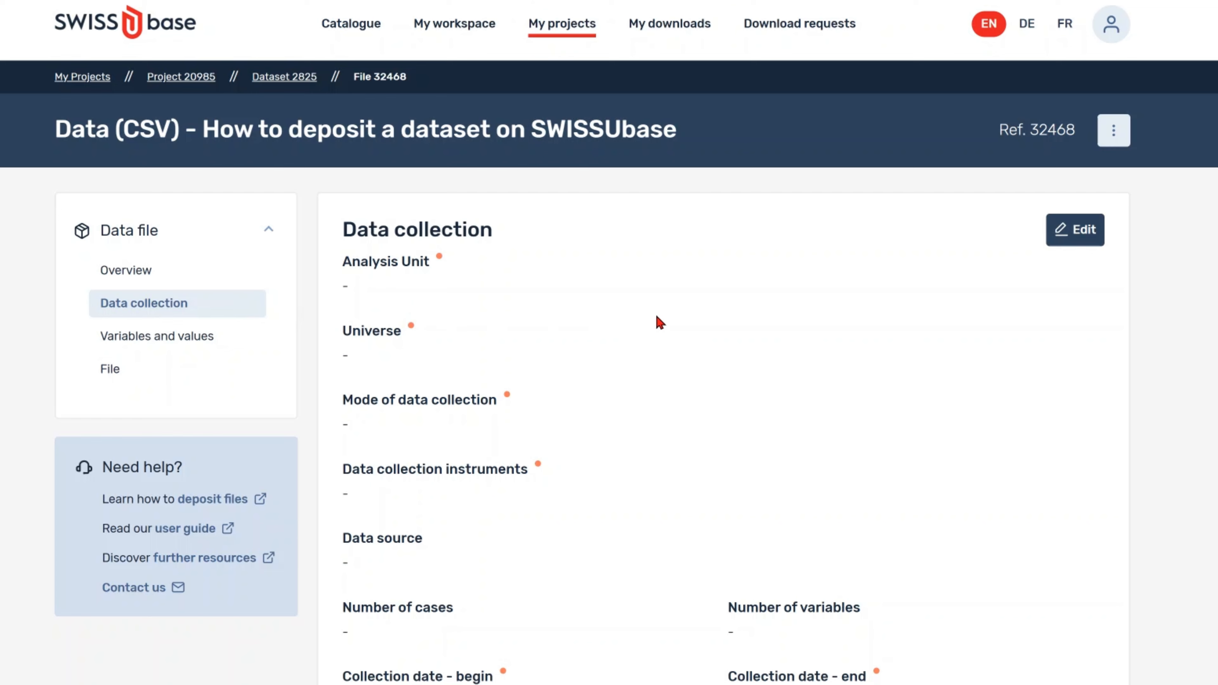
click(1098, 231)
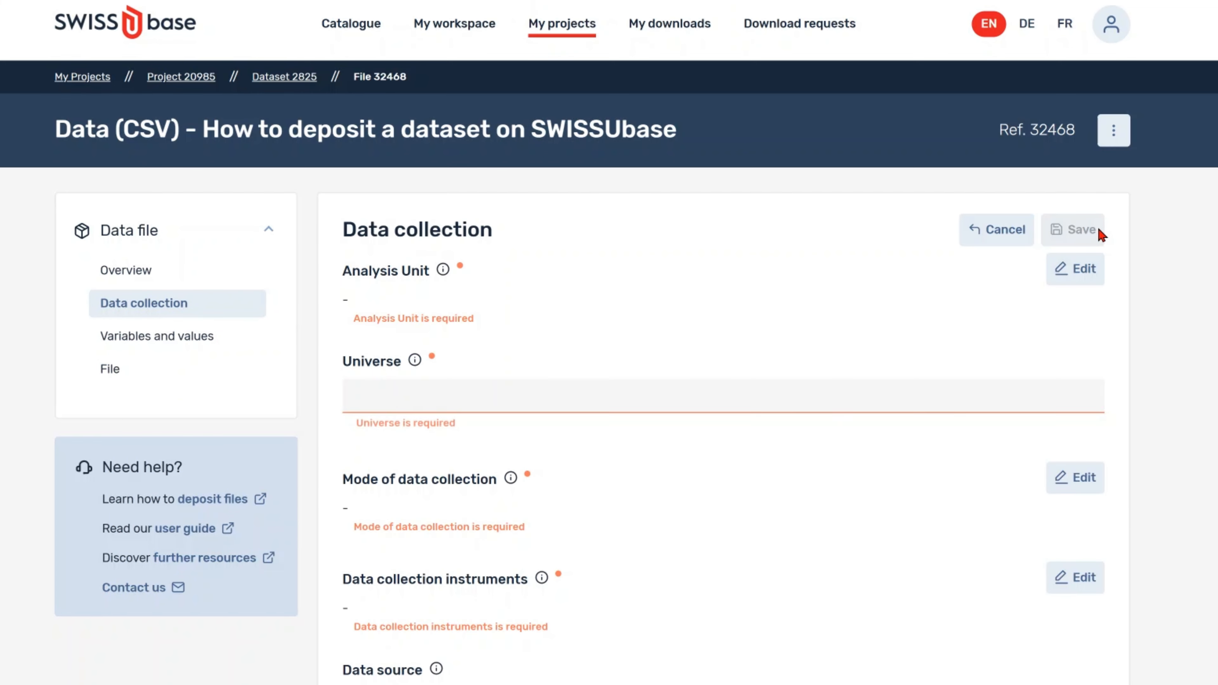
Step: Set the analysis unit to Individual and the universe to 'Permanent Population'
click(1085, 279)
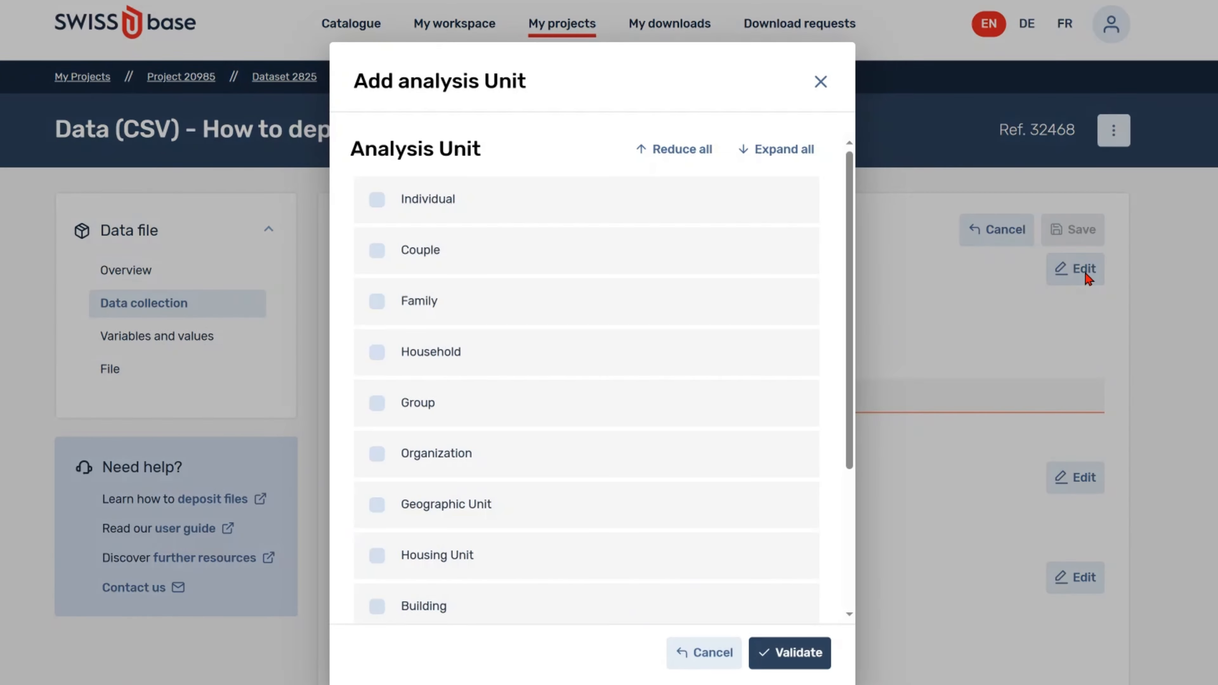
click(404, 203)
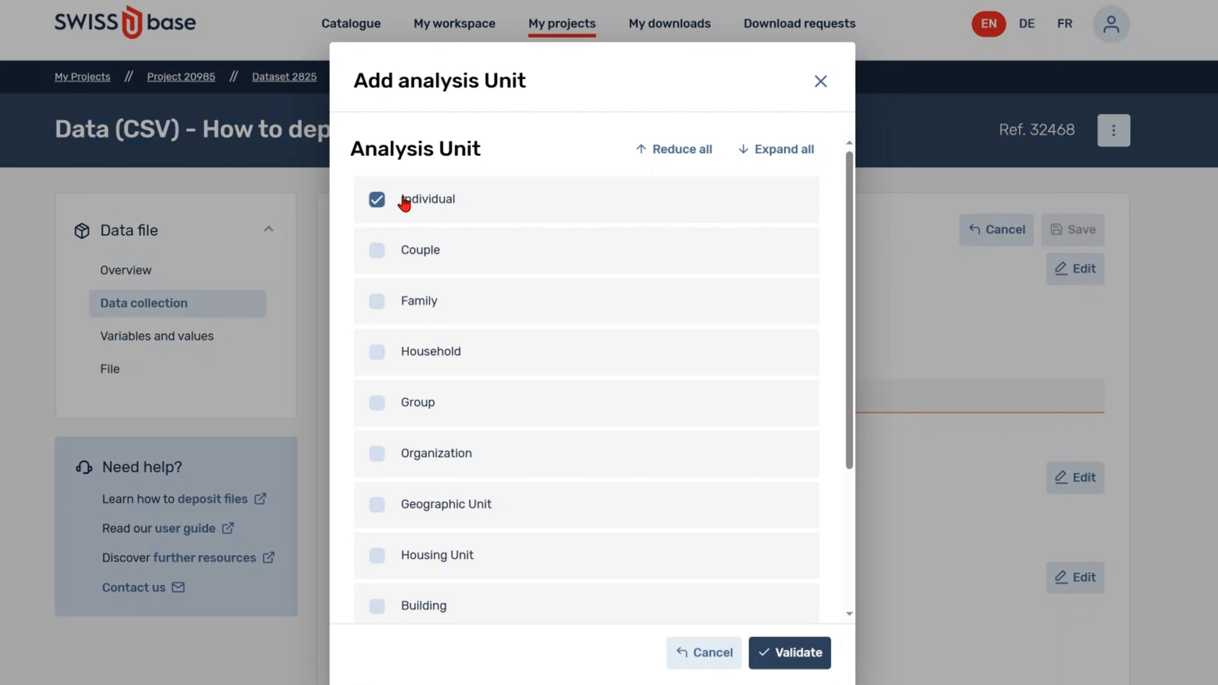
click(805, 667)
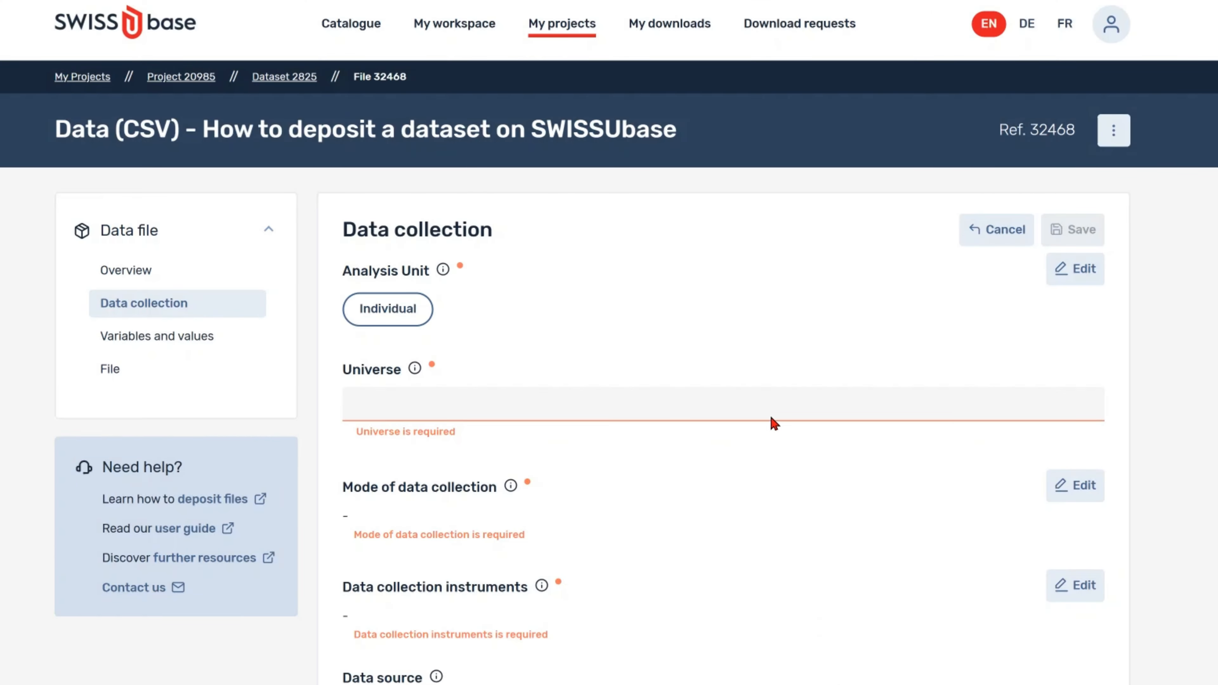
mouse_move(415, 368)
click(496, 403)
text(Permanent Population)
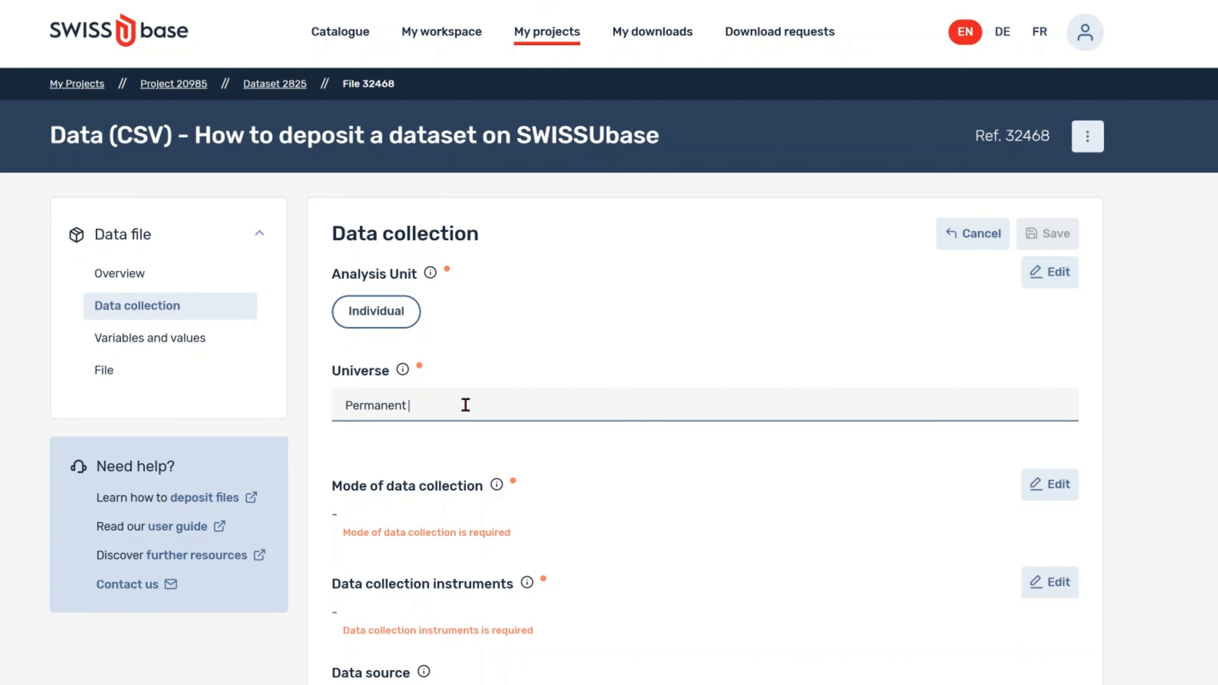
Step: Set mode to Self-administered paper questionnaire, instrument to Questionnaire, and data source to 'Primary D'
click(1045, 485)
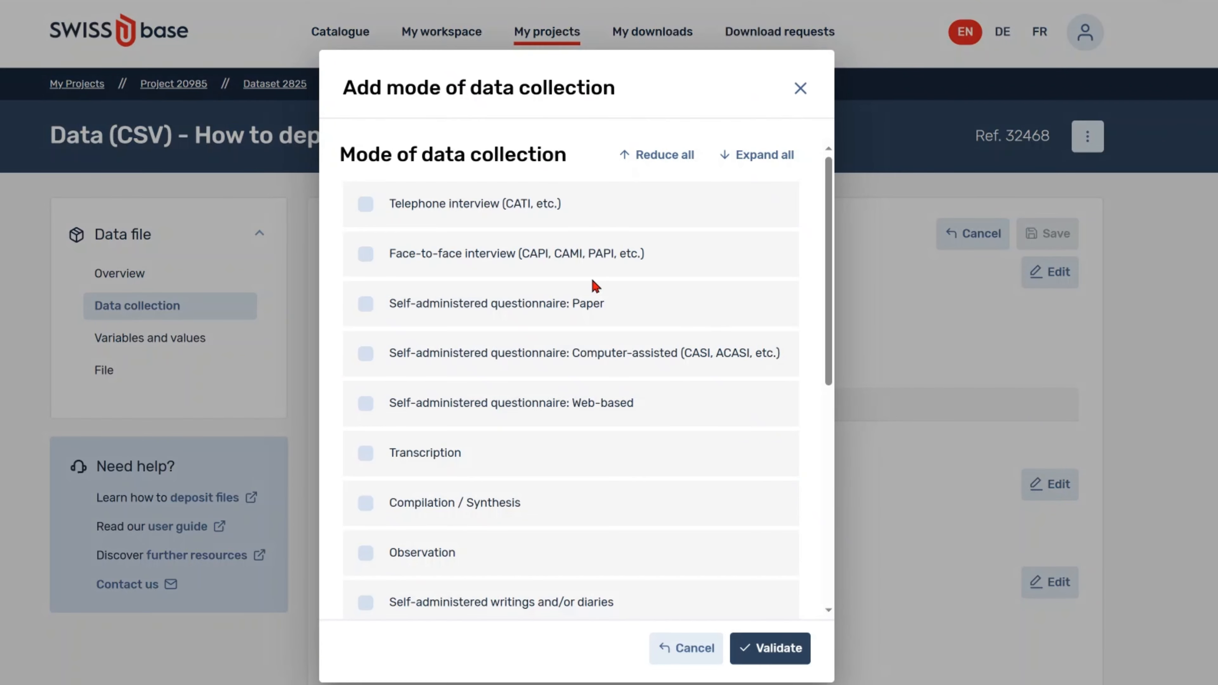
click(413, 307)
click(770, 651)
click(1049, 590)
click(366, 207)
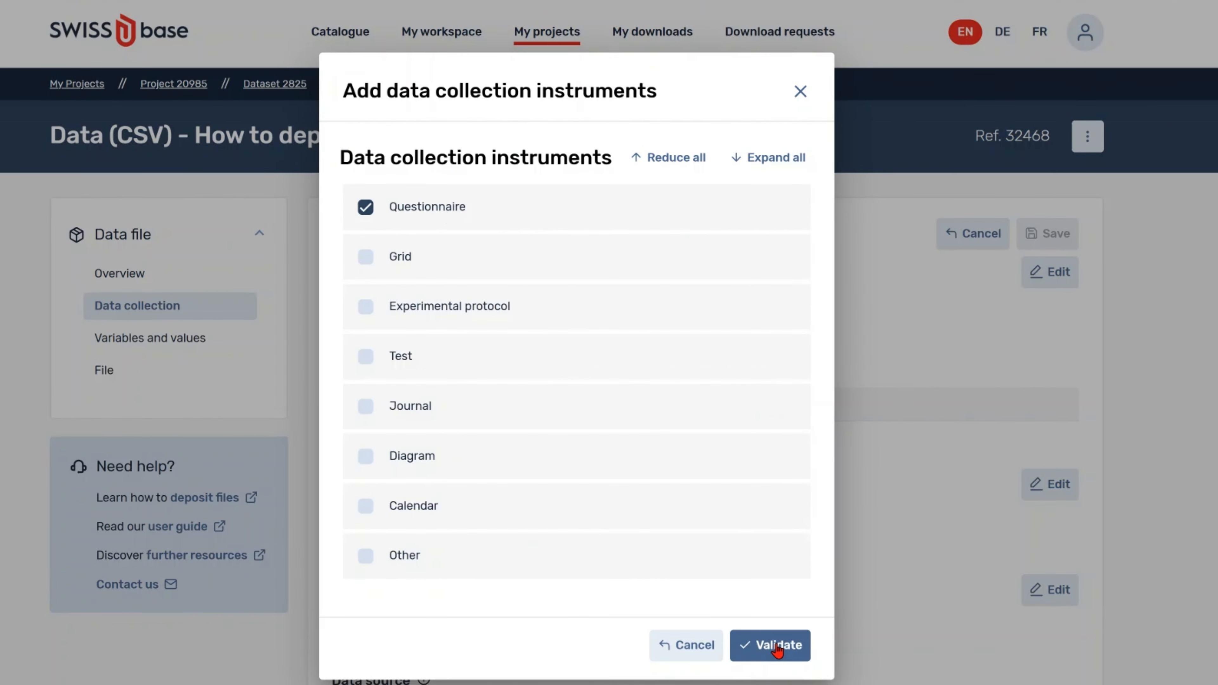
click(773, 645)
scroll(697, 443, down, 5)
click(697, 441)
text(Primary Data)
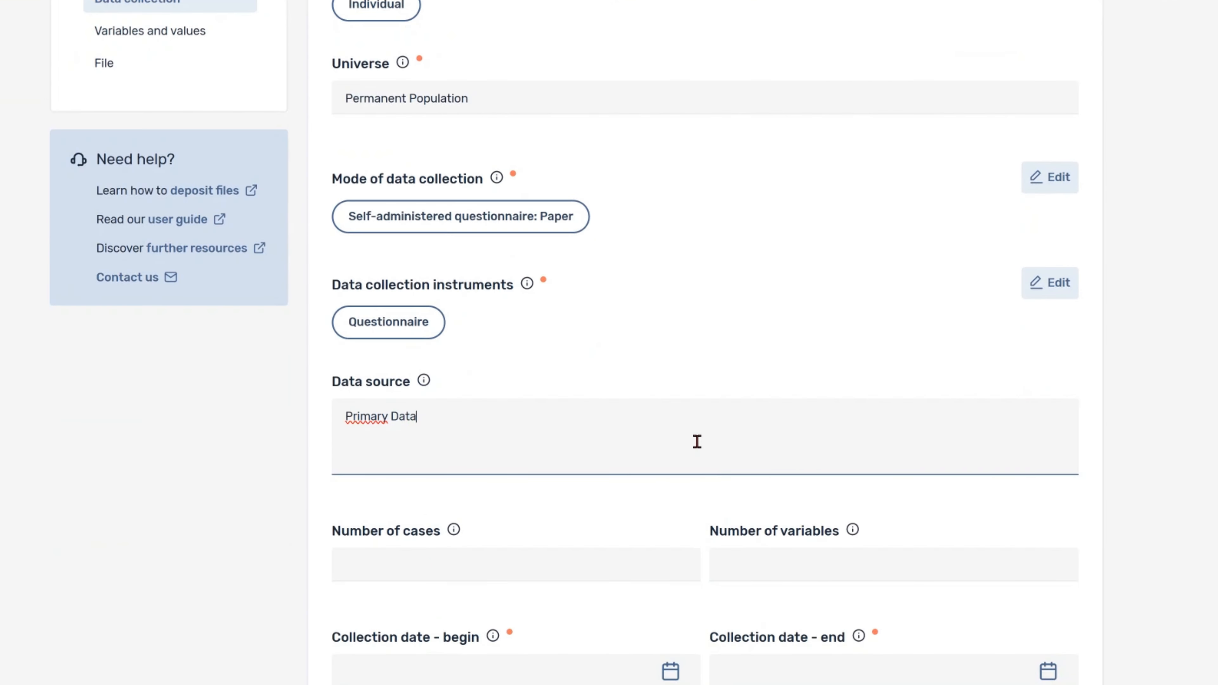
Step: Enter 5000 as the number of cases and 25 as the number of variables
scroll(697, 441, down, 5)
click(655, 339)
text(5)
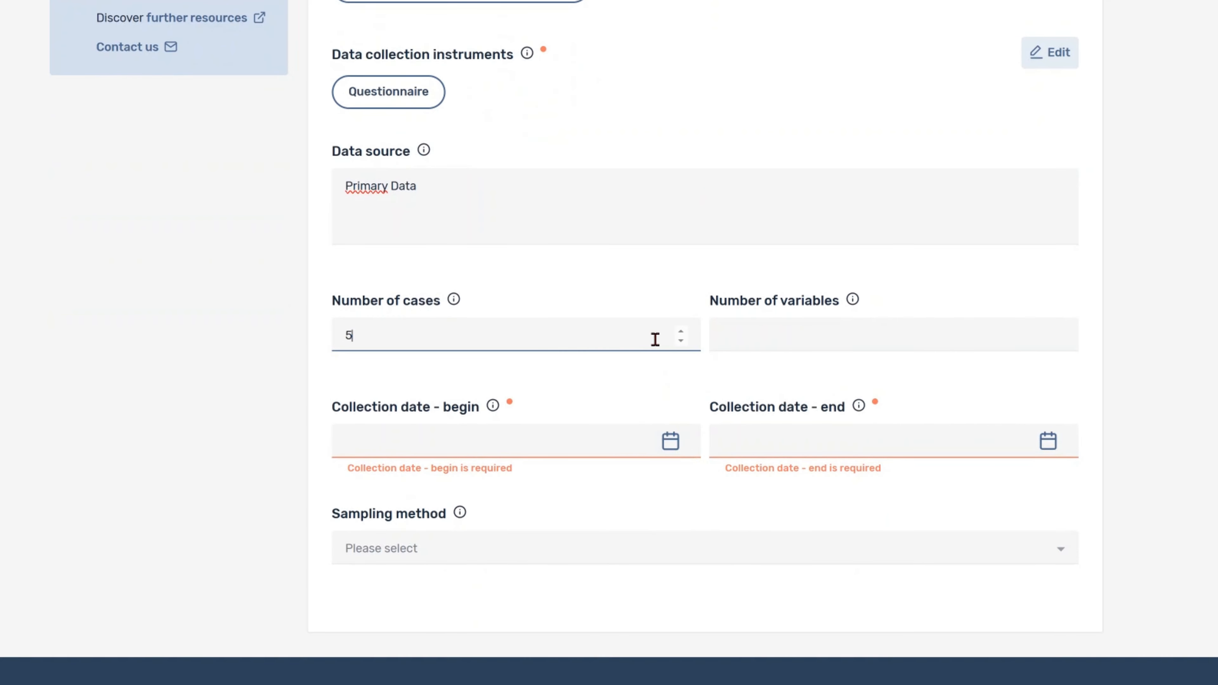
text(000)
click(769, 340)
text(25)
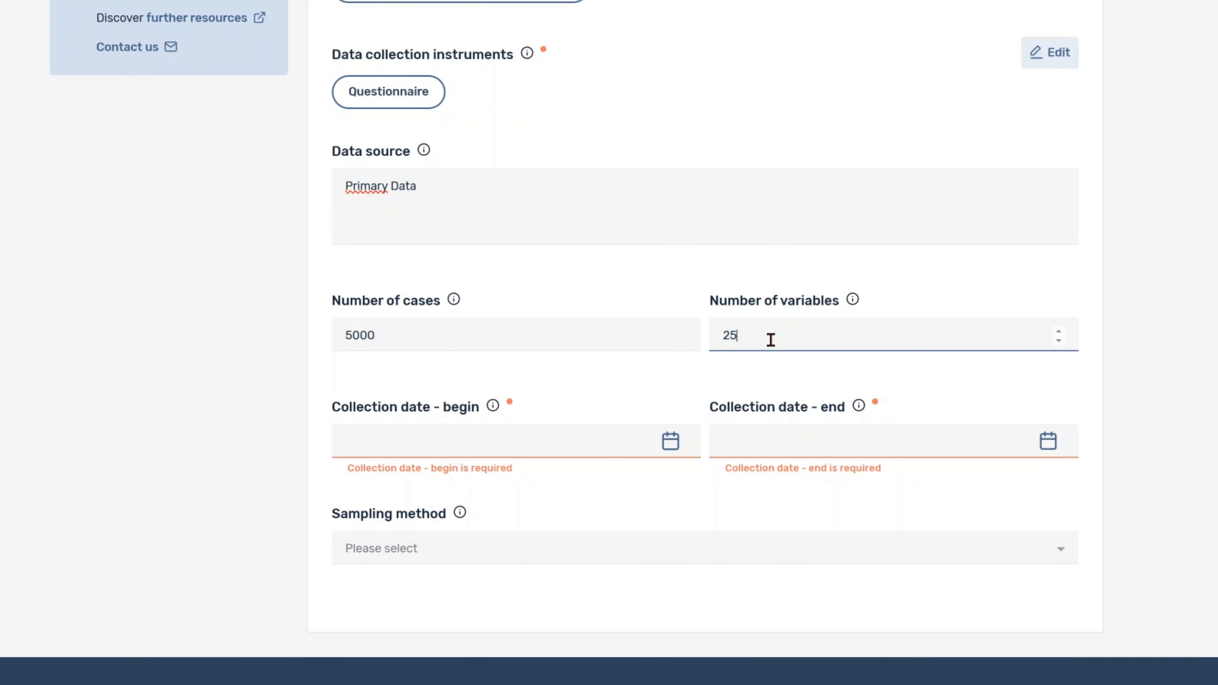
Step: Set the collection period from 01.06.2017 to 31.05.2025
click(670, 440)
click(368, 213)
click(427, 249)
click(456, 232)
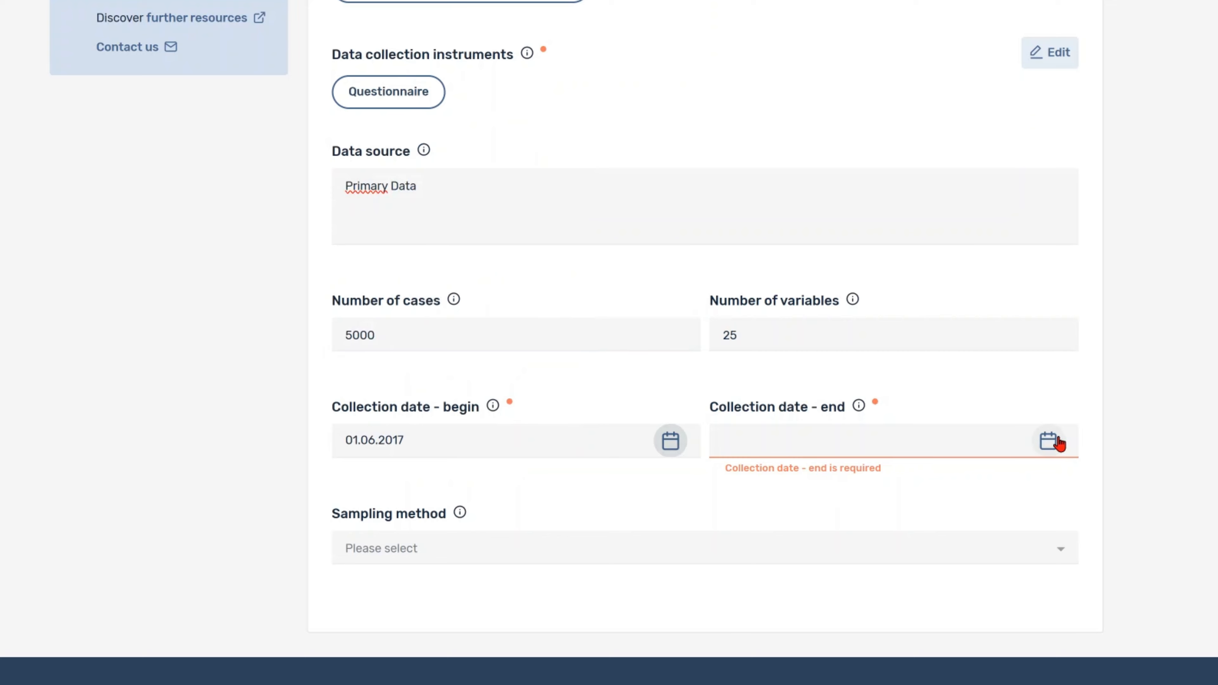
click(1048, 440)
click(902, 368)
Step: Set Random sampling described as 'Stratifued Random Sampling', response rate 65%, and save the details
click(865, 548)
click(791, 614)
scroll(735, 582, down, 5)
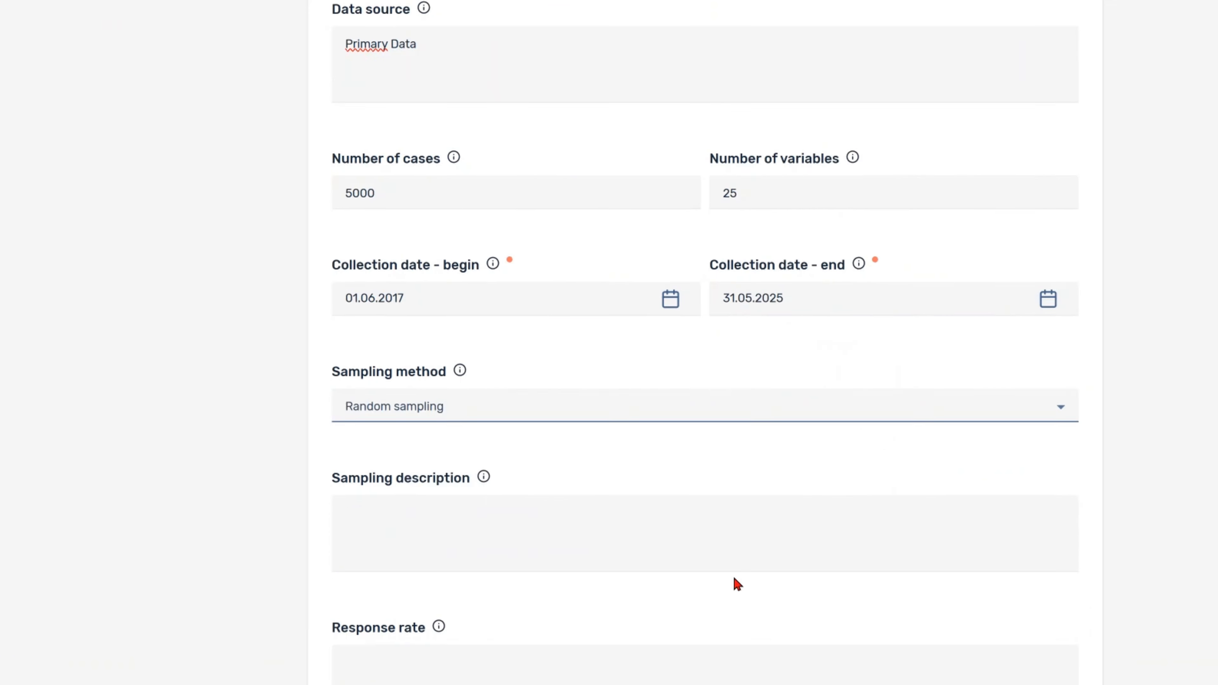
click(730, 436)
text(Stratifu)
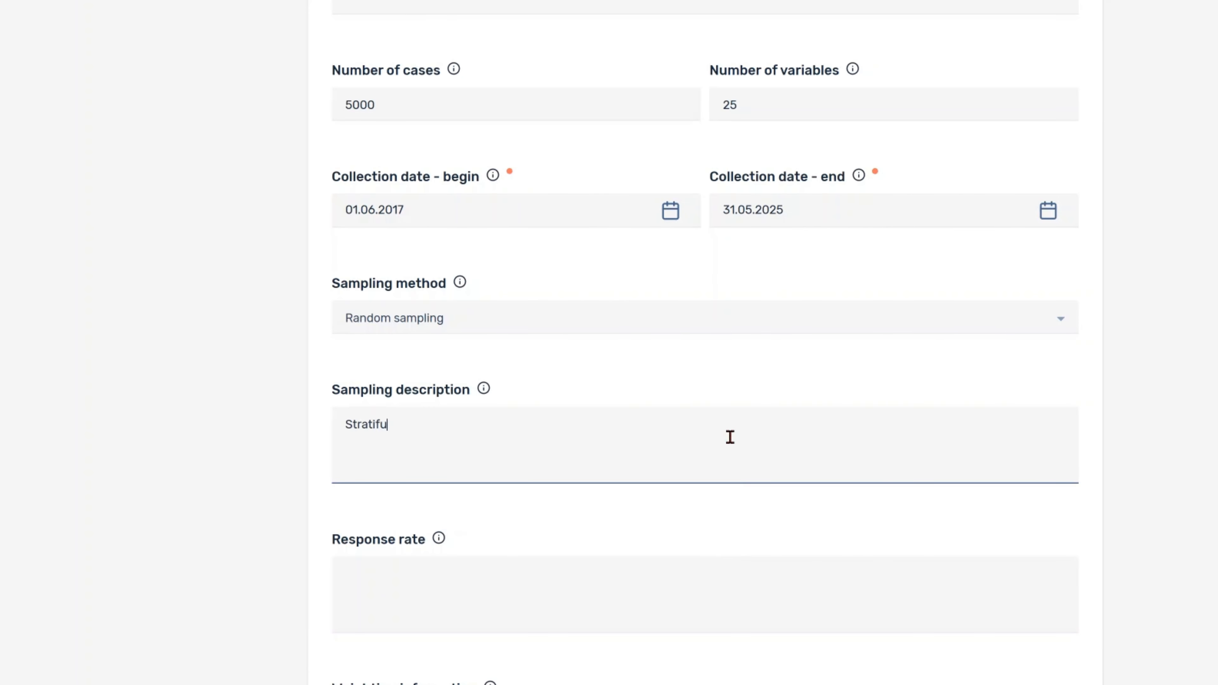
key(BackSpace)
text(ied Random Sampling)
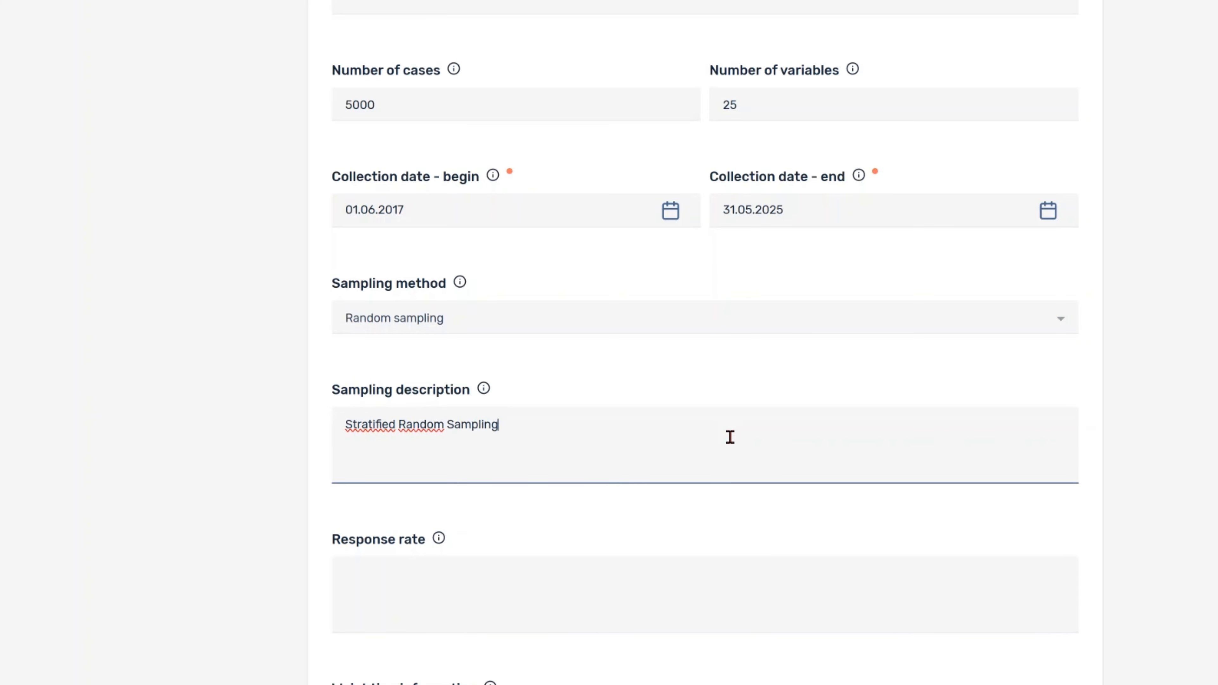
click(726, 579)
text(65%)
scroll(745, 549, down, 3)
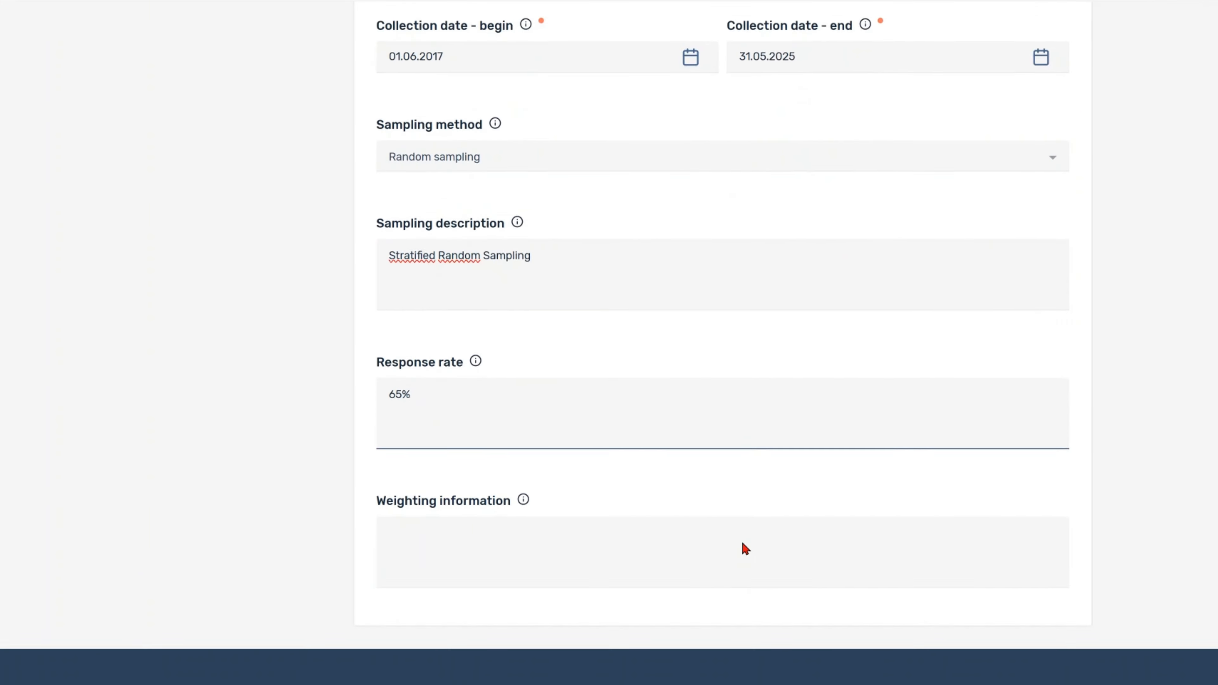
click(745, 548)
scroll(741, 542, up, 15)
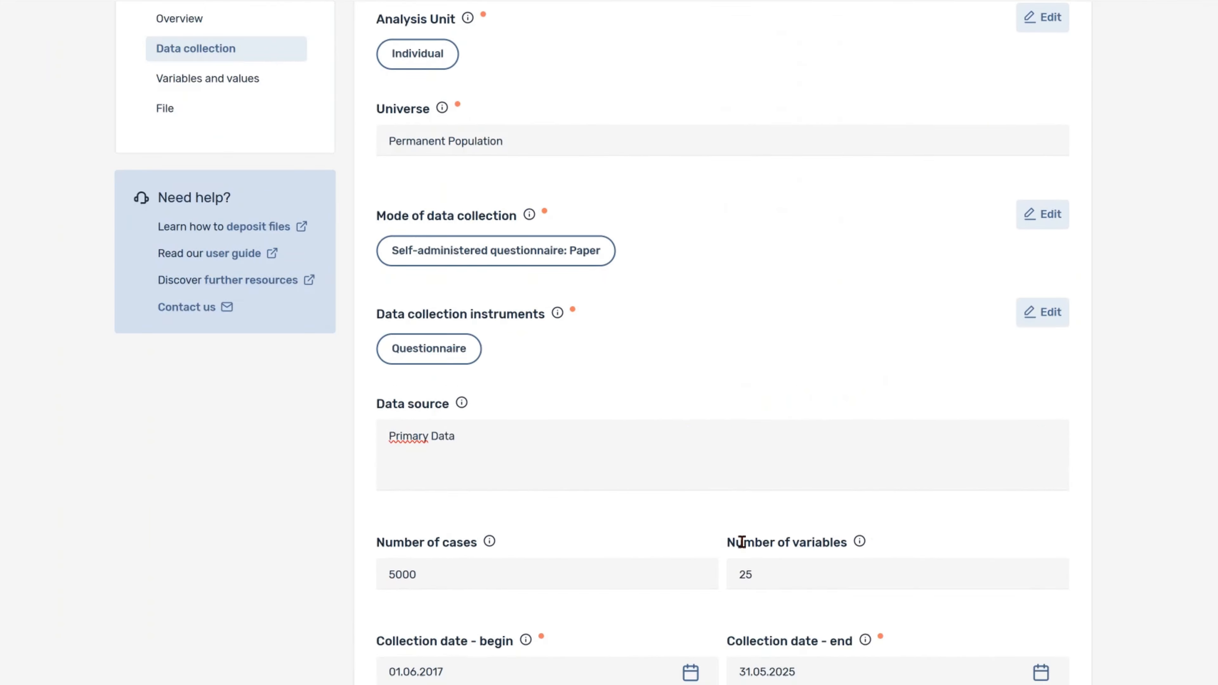
click(1044, 162)
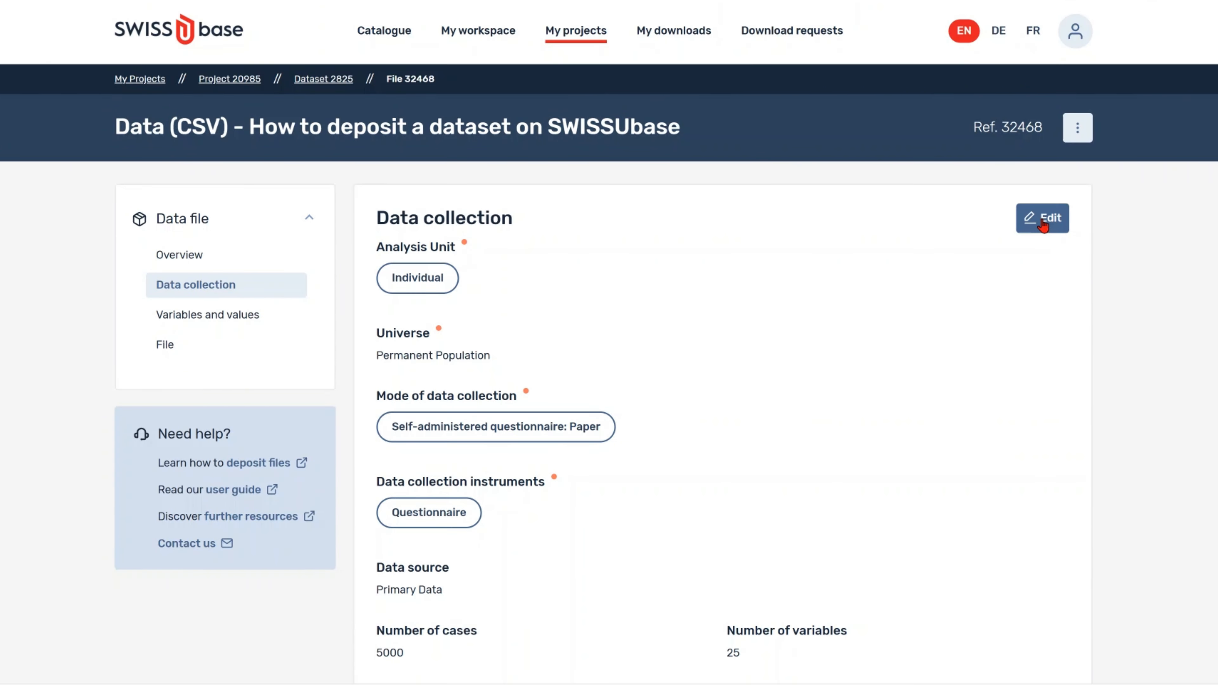
Step: Return to the dataset page and start adding a documentation file
click(331, 83)
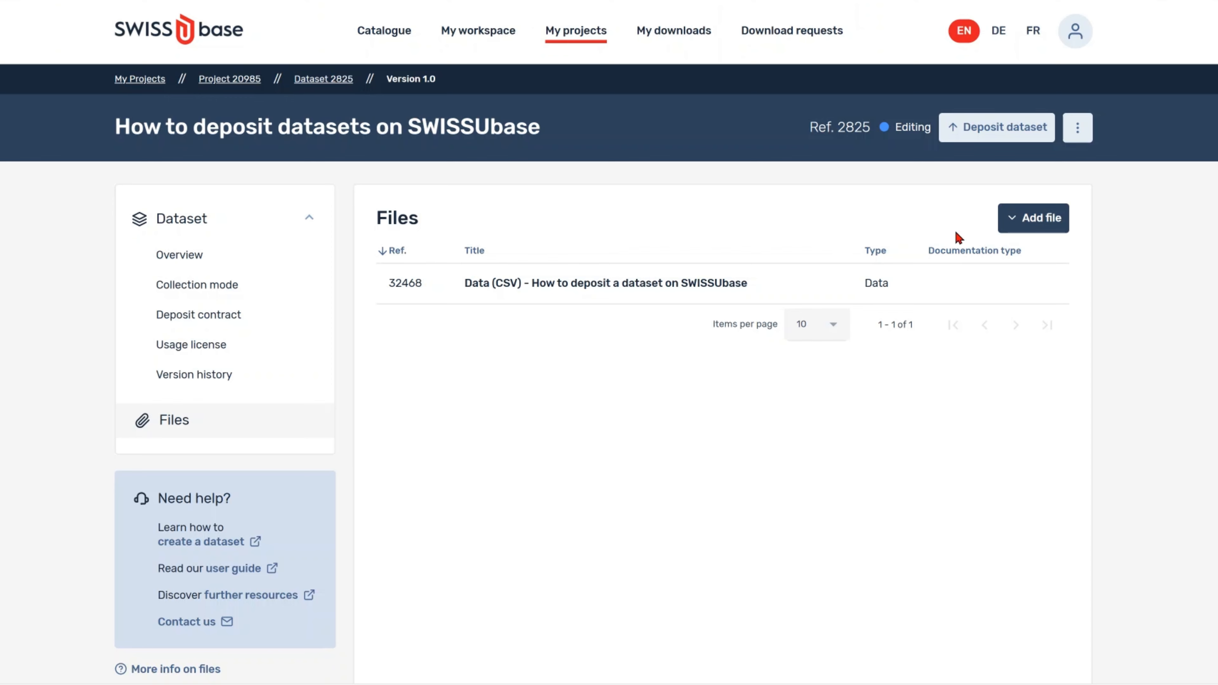
click(1019, 223)
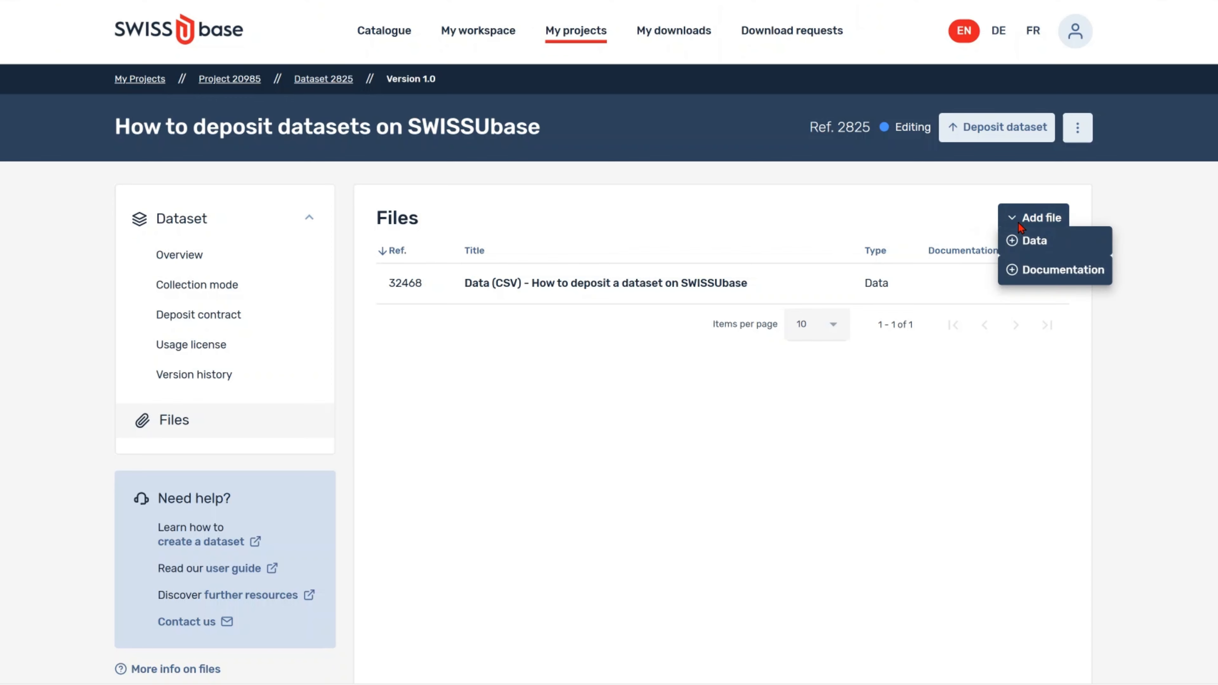
click(1034, 270)
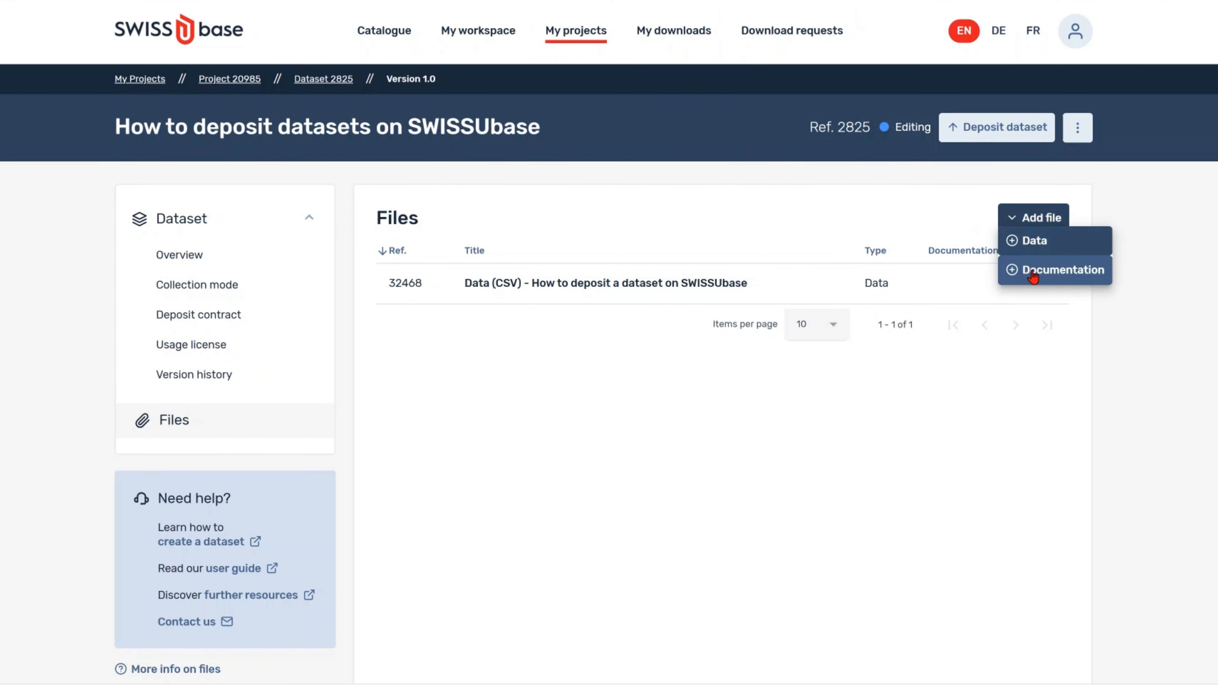
click(1034, 271)
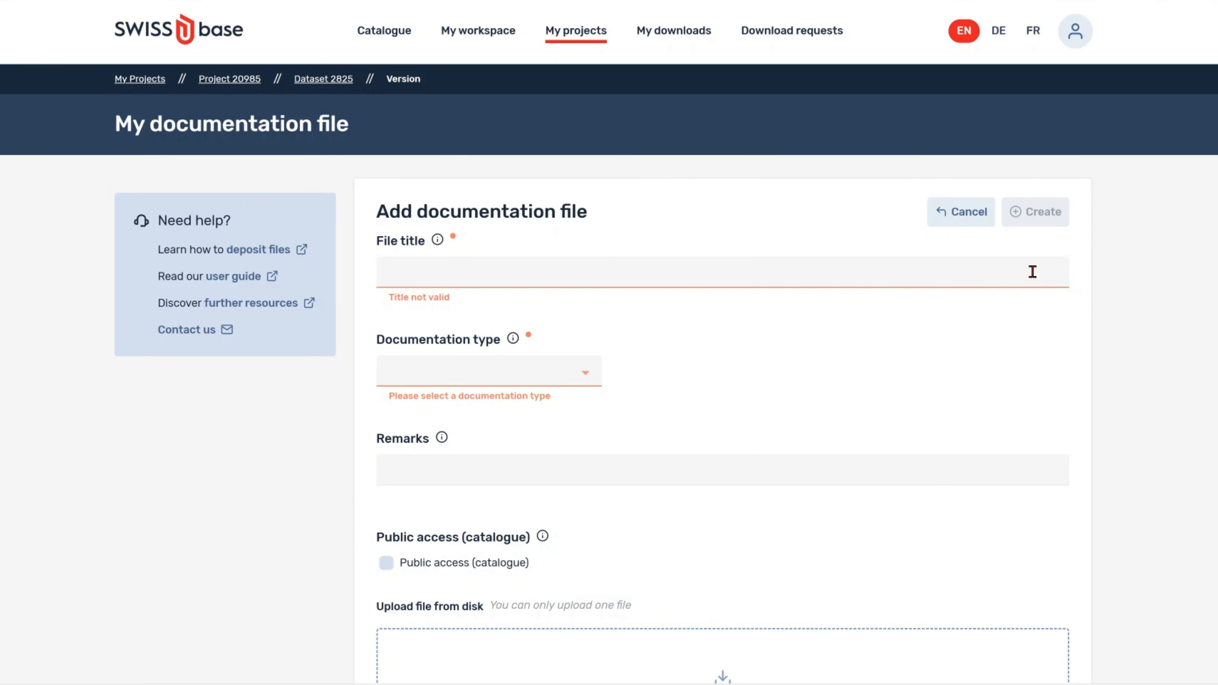
Step: Title the file 'Codebook - How to deposit datasets on SWISSUbase', type Codebook, with public catalogue access
text(Codebook - How to deposit datasets on SWISSUbase)
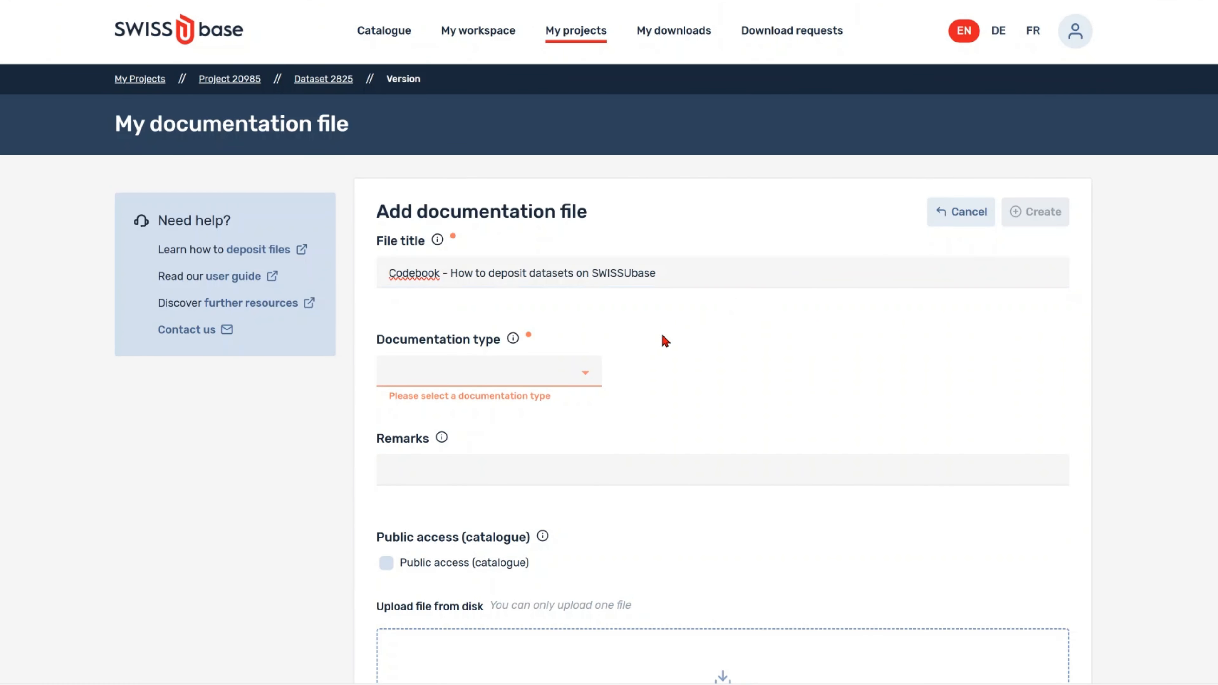
click(583, 374)
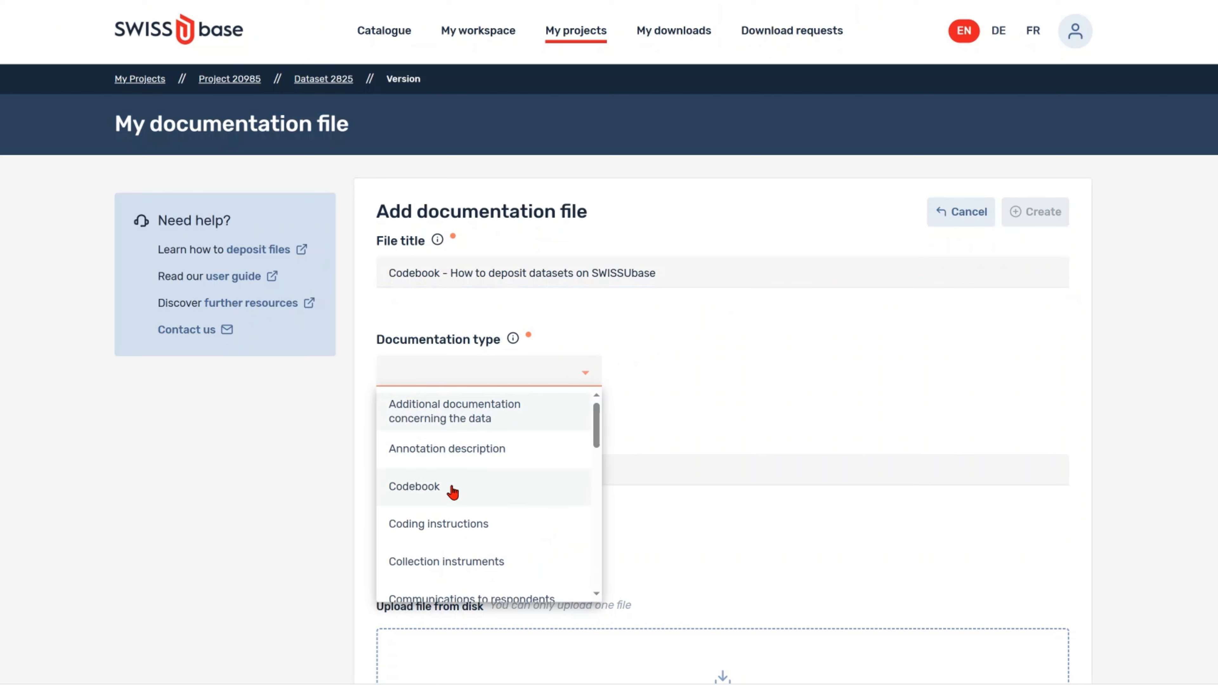
click(494, 489)
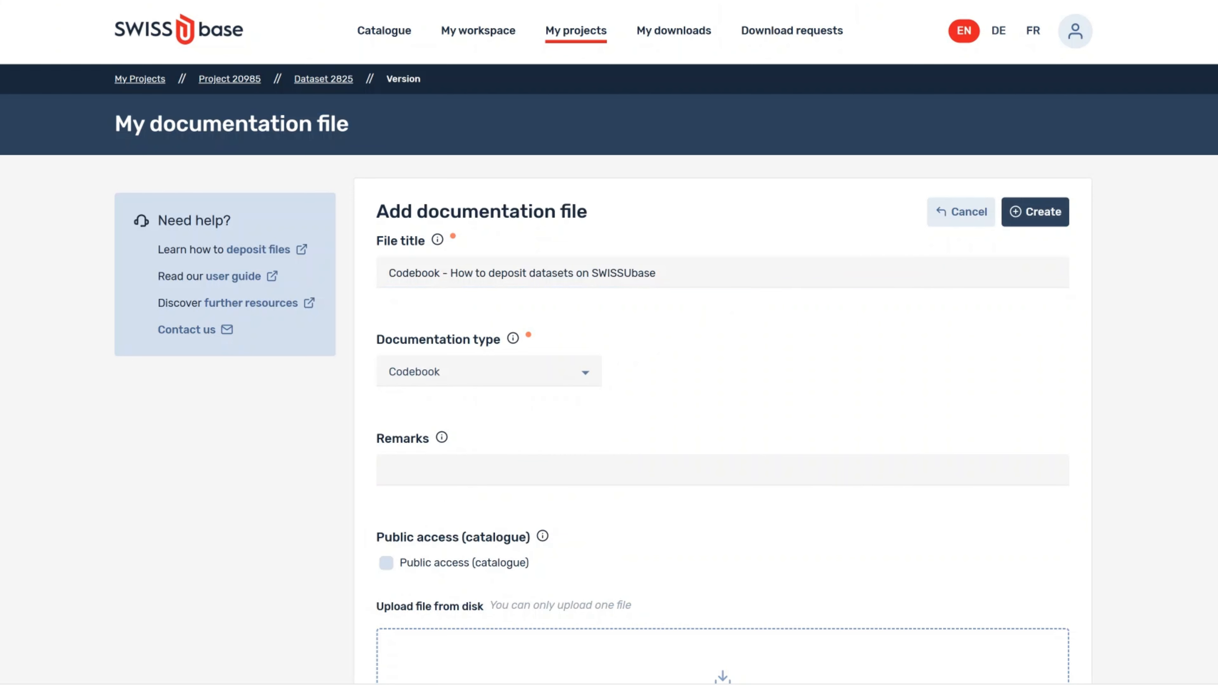
scroll(609, 342, down, 5)
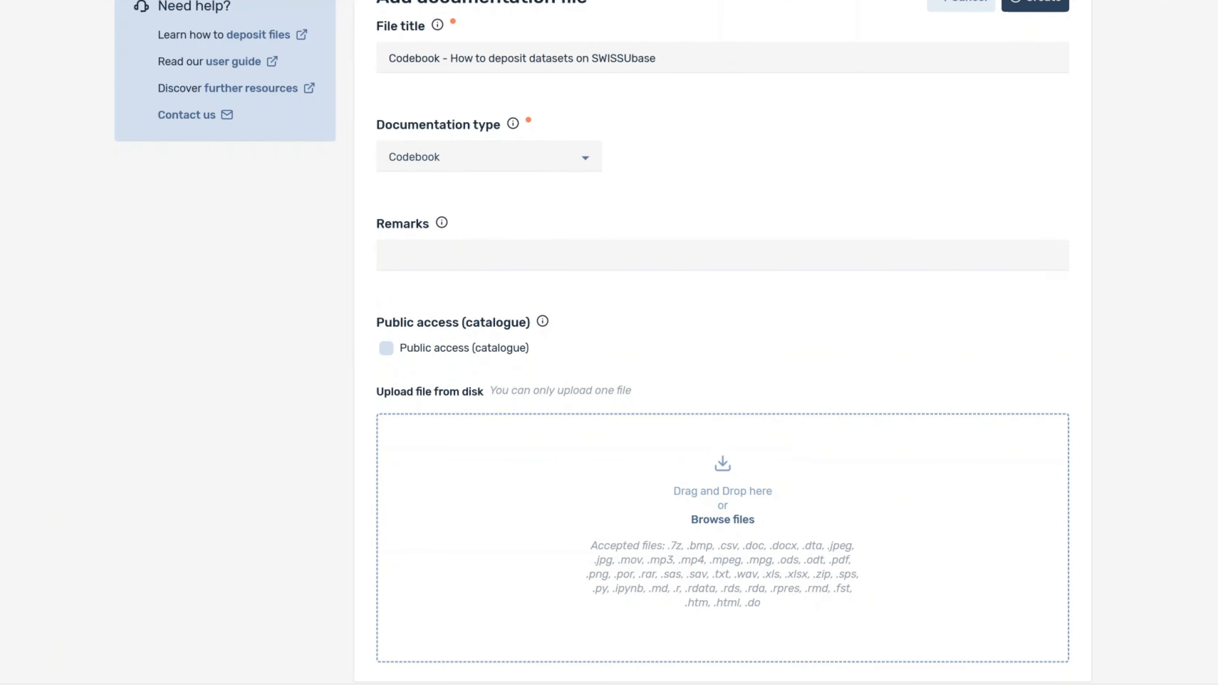
scroll(609, 342, down, 1)
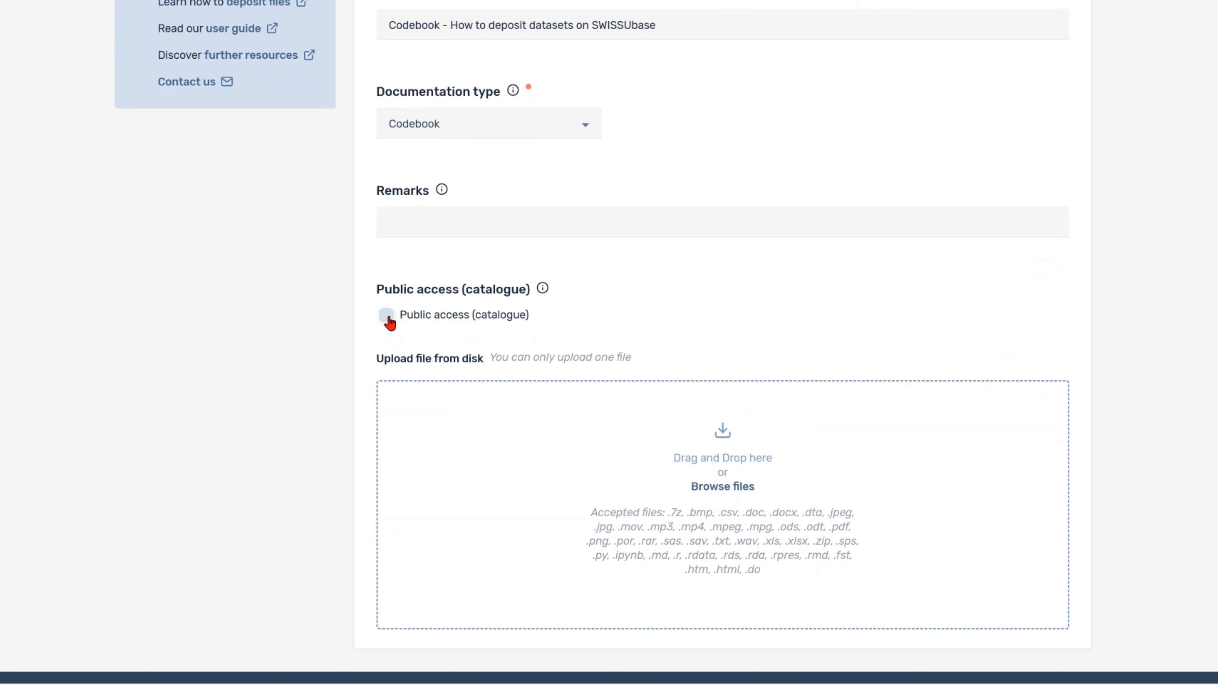
click(389, 320)
Step: Upload Codebook.docx (20.24 KB), create the documentation file, and close the File saved message
click(703, 424)
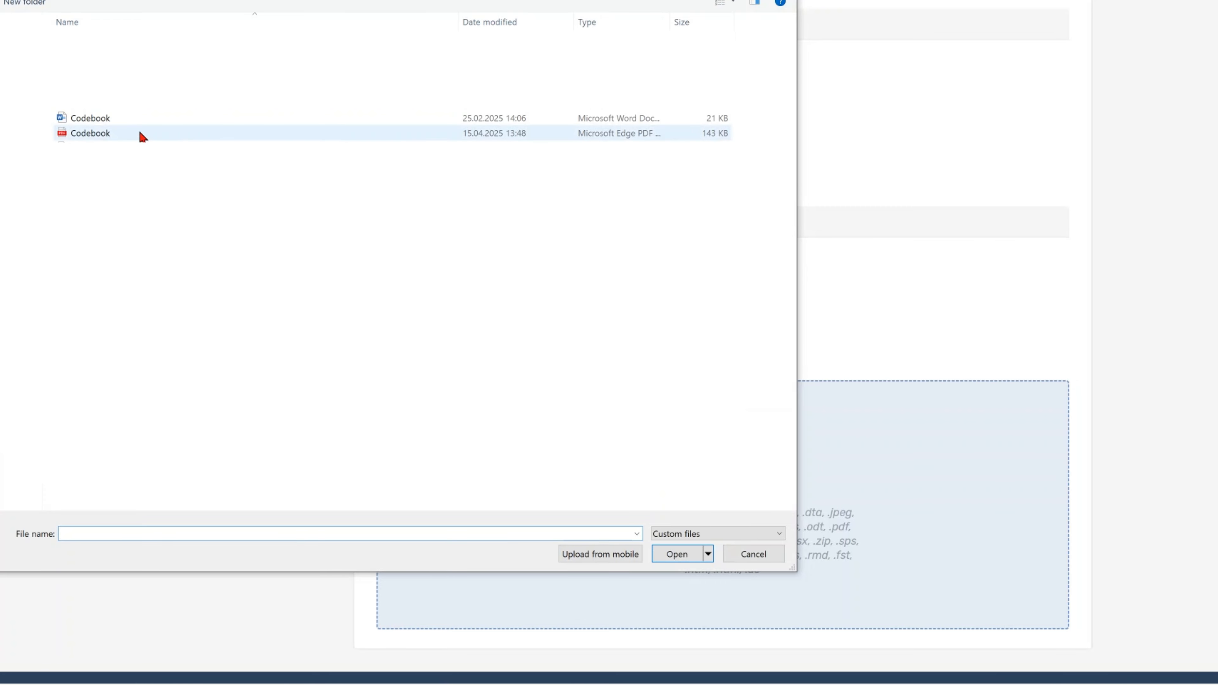
click(134, 120)
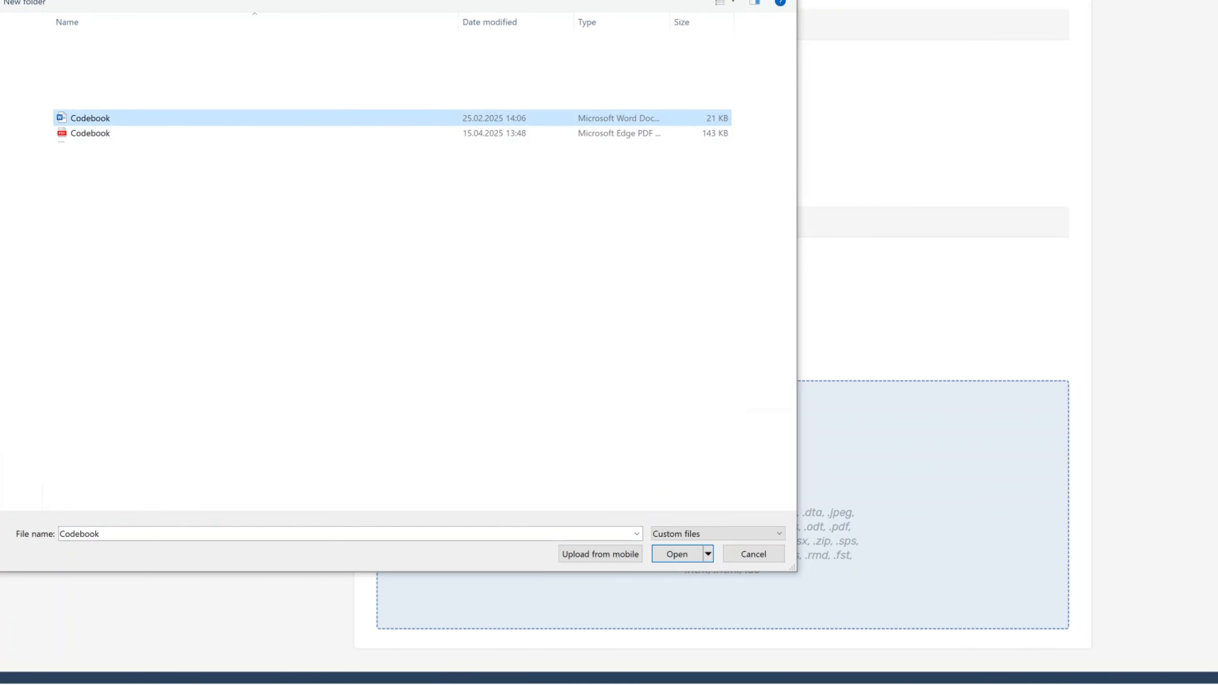
click(678, 556)
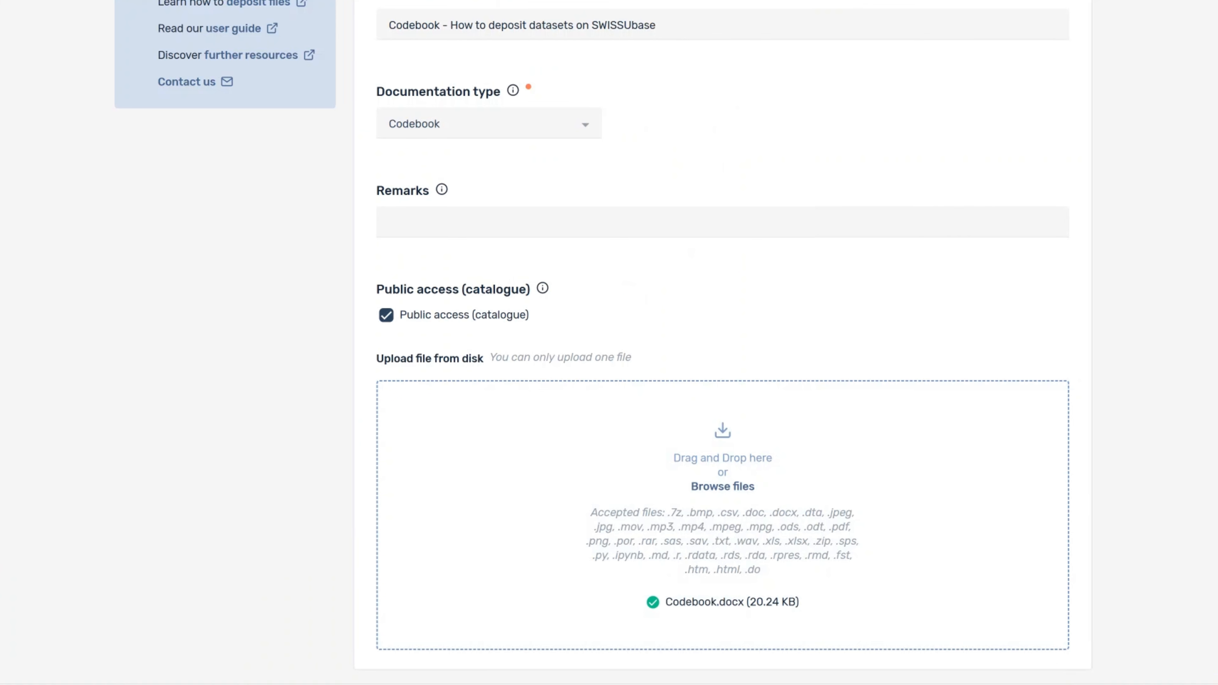
scroll(609, 343, up, 5)
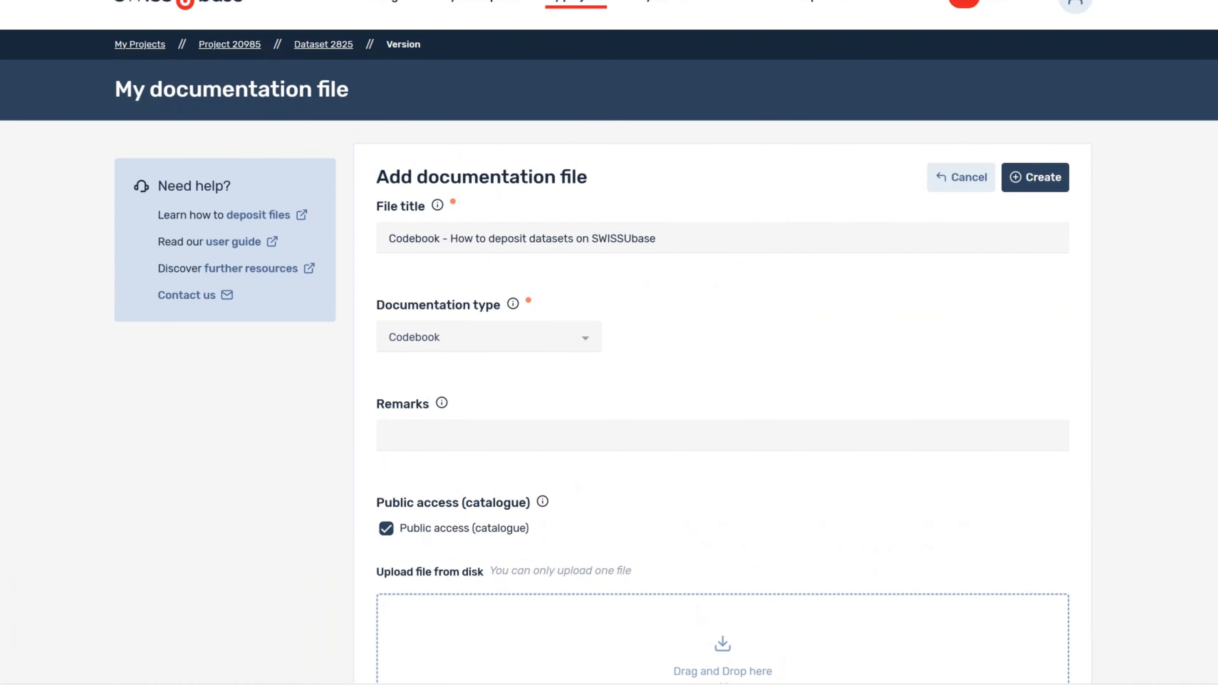
click(1038, 181)
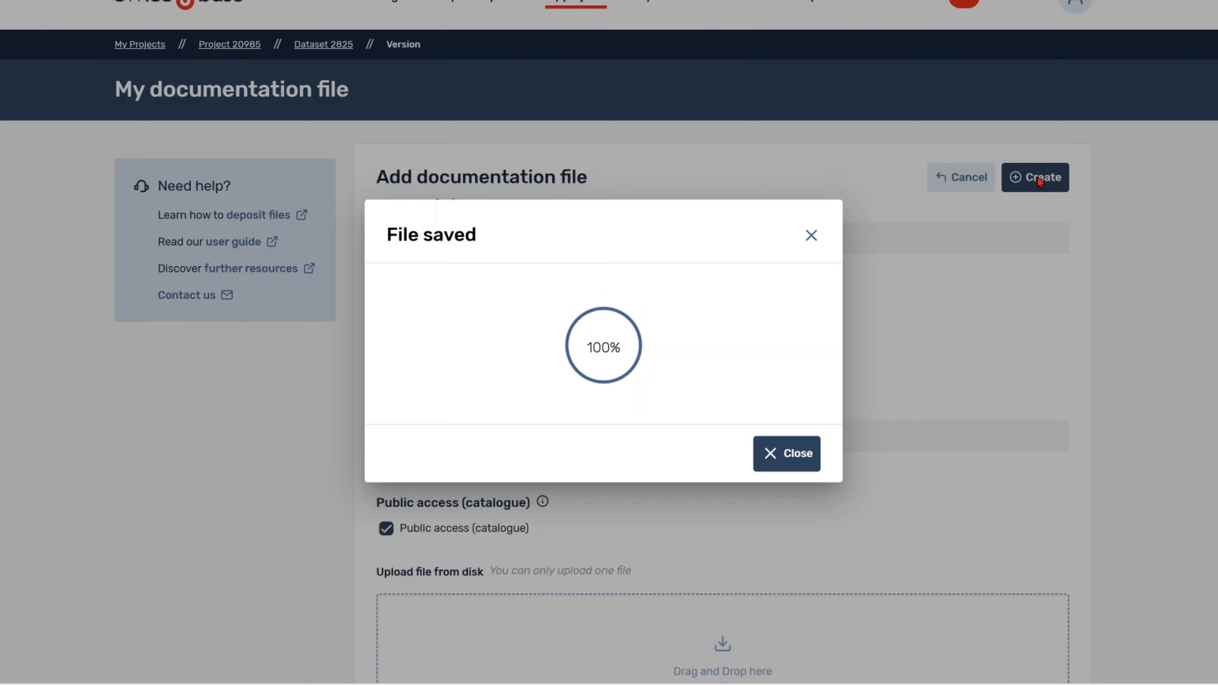
click(769, 469)
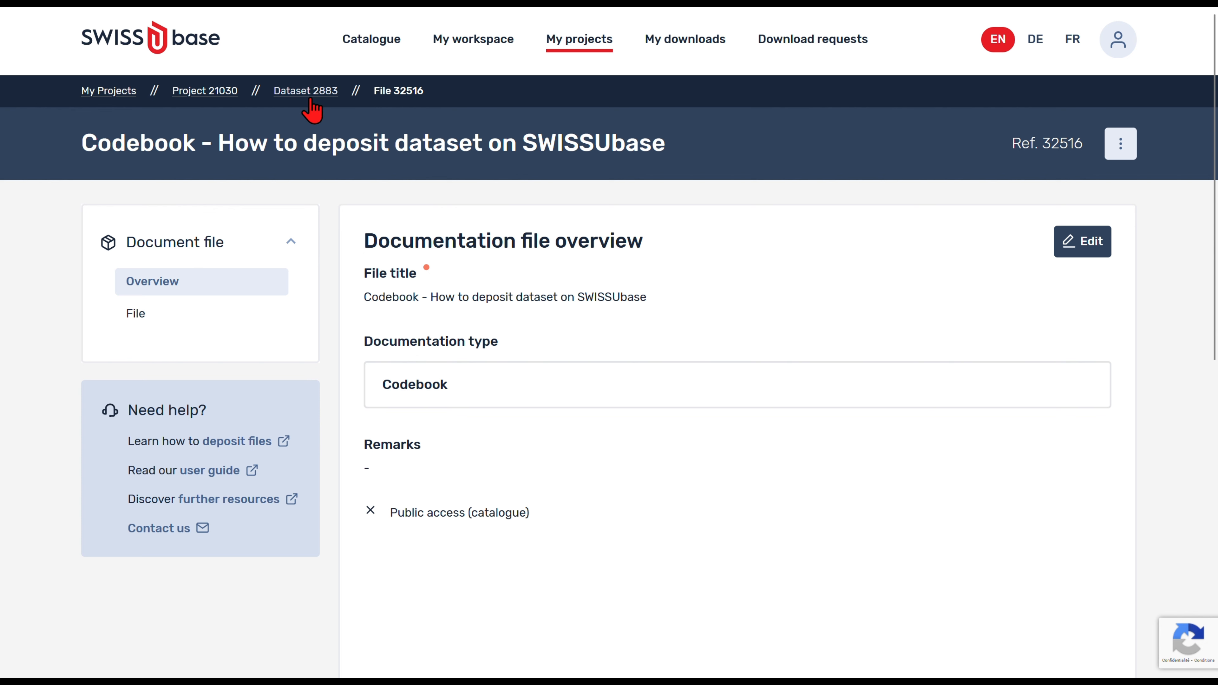
Step: From Dataset 2883's files list, start the deposit and pass the explanation and conditions steps
click(312, 107)
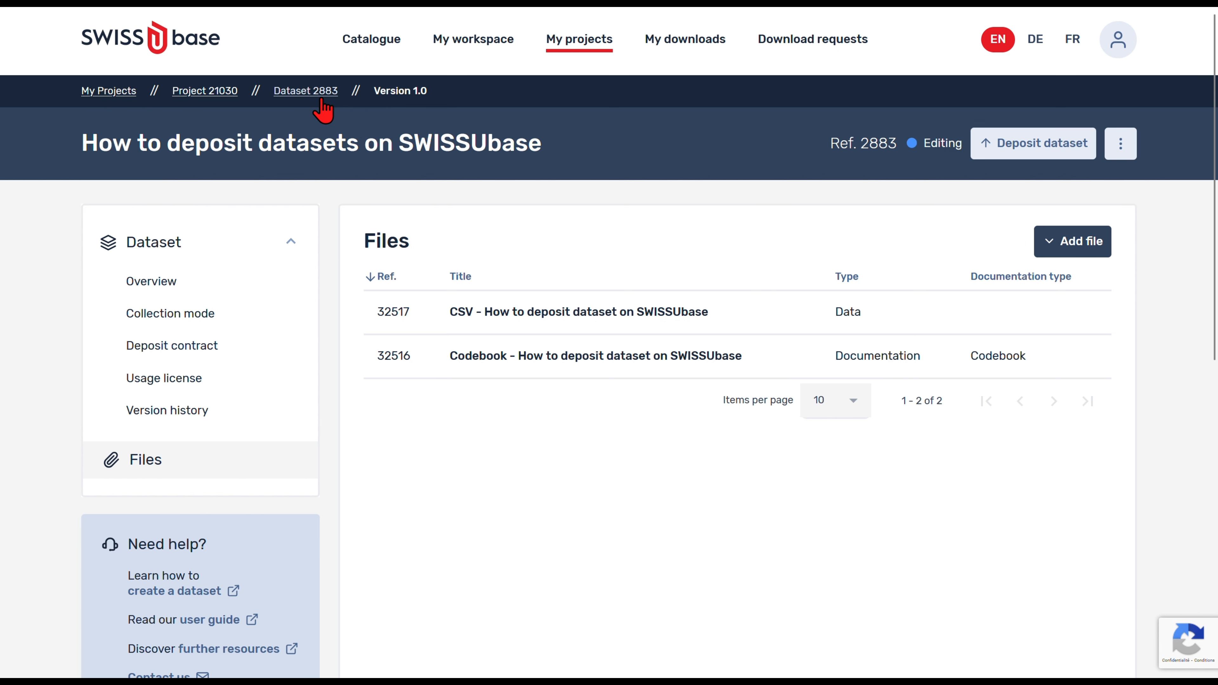
click(1014, 154)
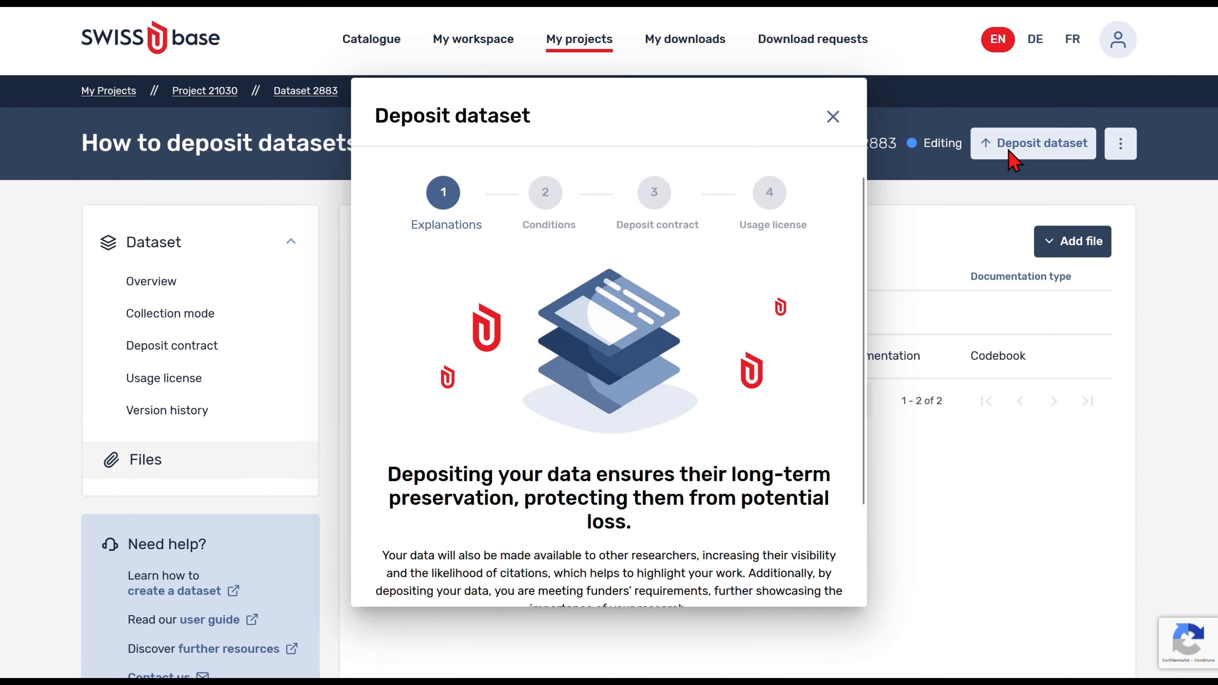
scroll(738, 390, down, 3)
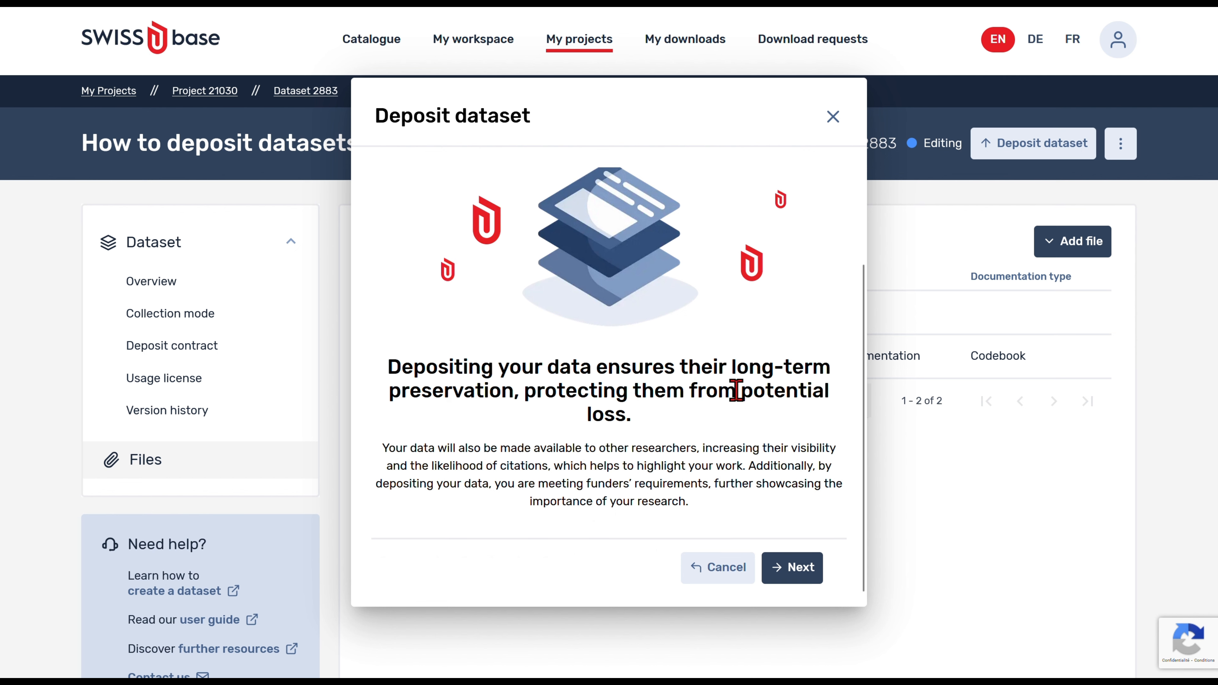
click(787, 567)
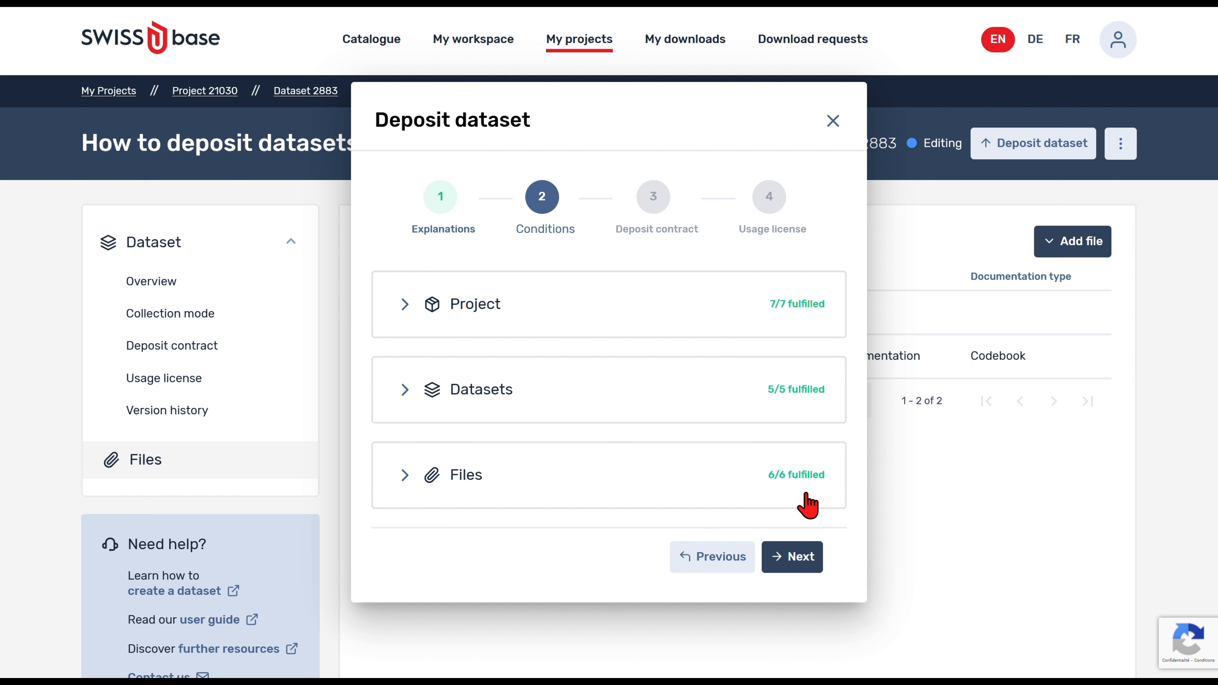
click(791, 558)
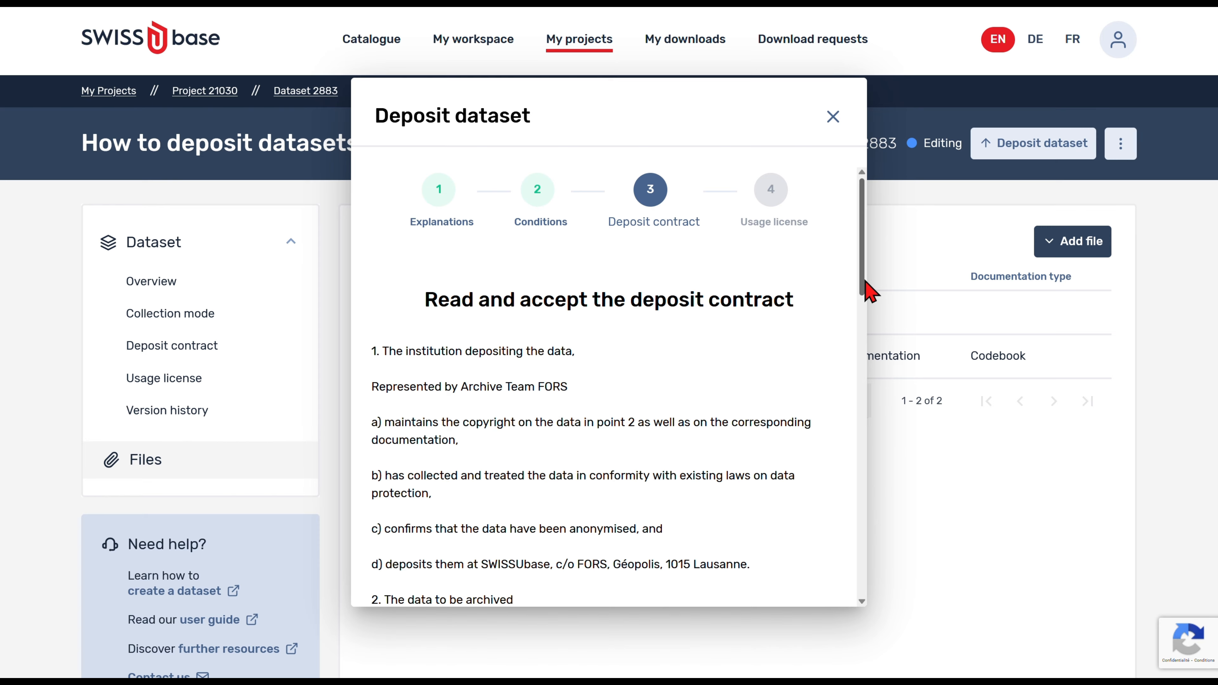
Step: Read through and accept the deposit contract, moving on to the usage license step
drag(865, 281, 837, 540)
scroll(836, 540, down, 3)
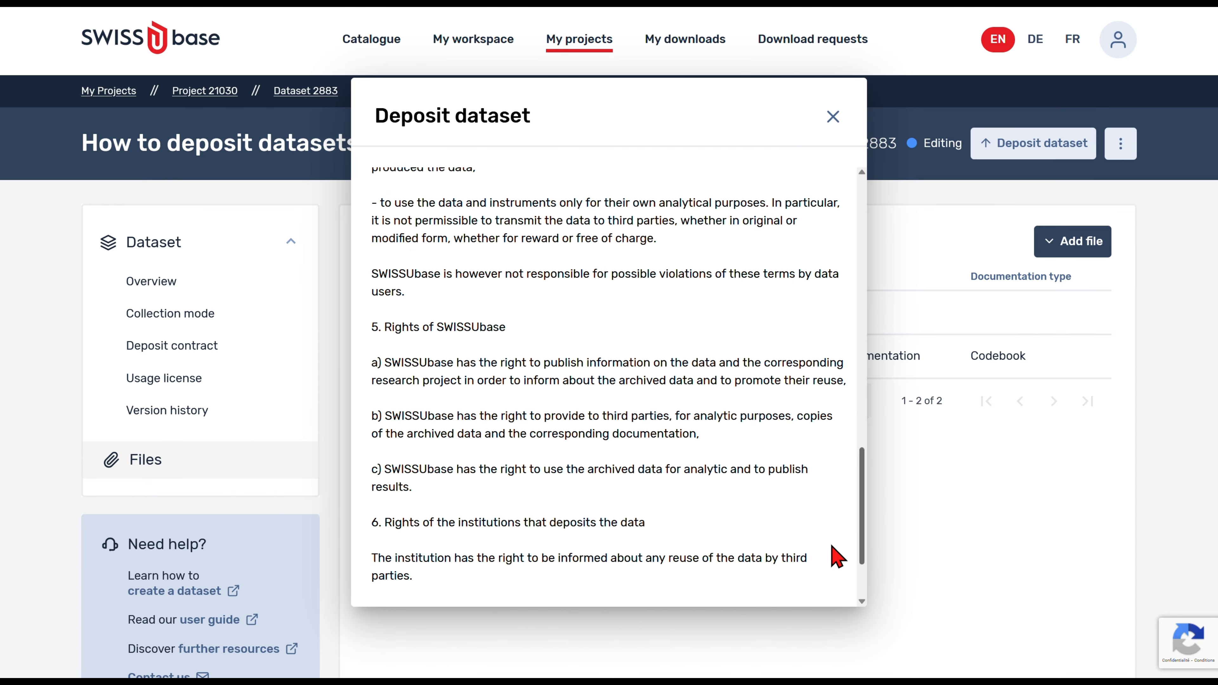
click(382, 553)
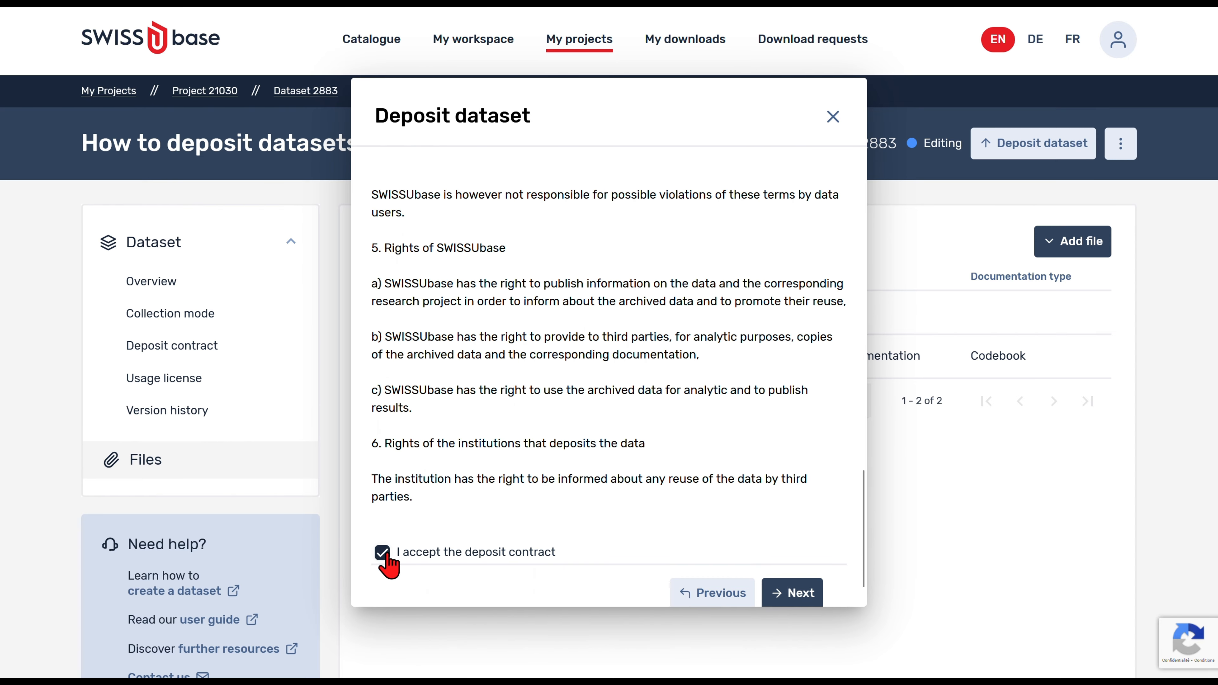
click(788, 594)
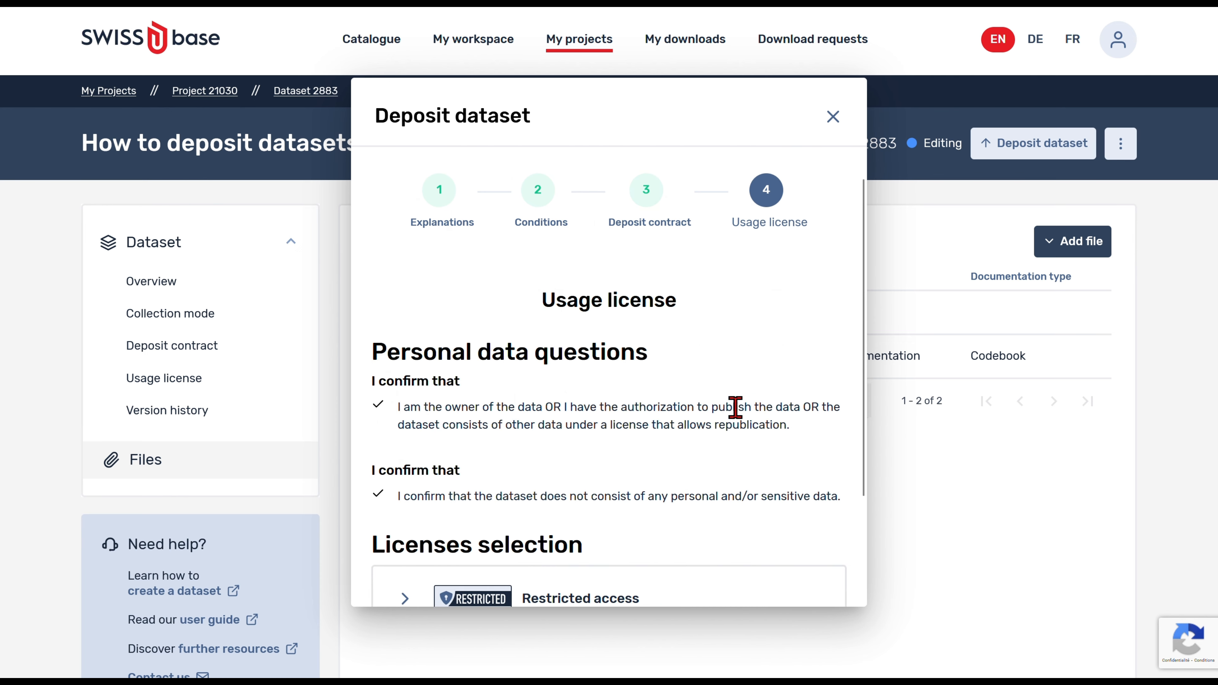
Step: Choose the Restricted access usage license and review its details
scroll(735, 407, down, 2)
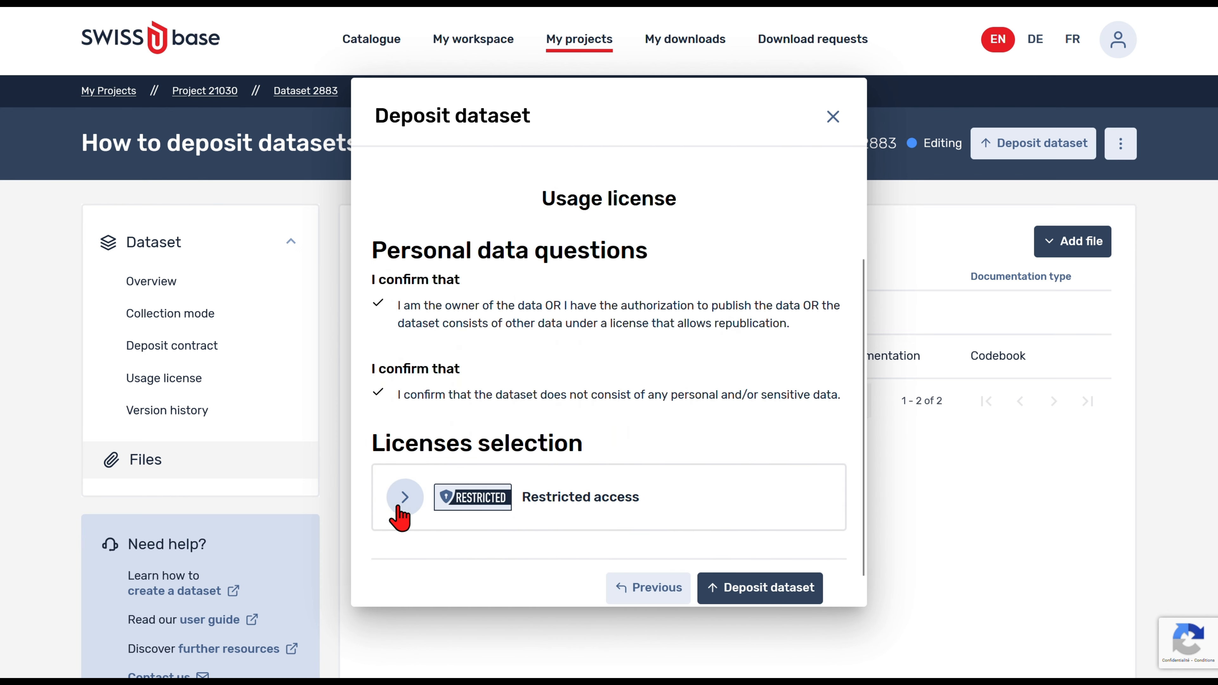
click(405, 503)
scroll(398, 517, down, 1)
scroll(398, 508, down, 5)
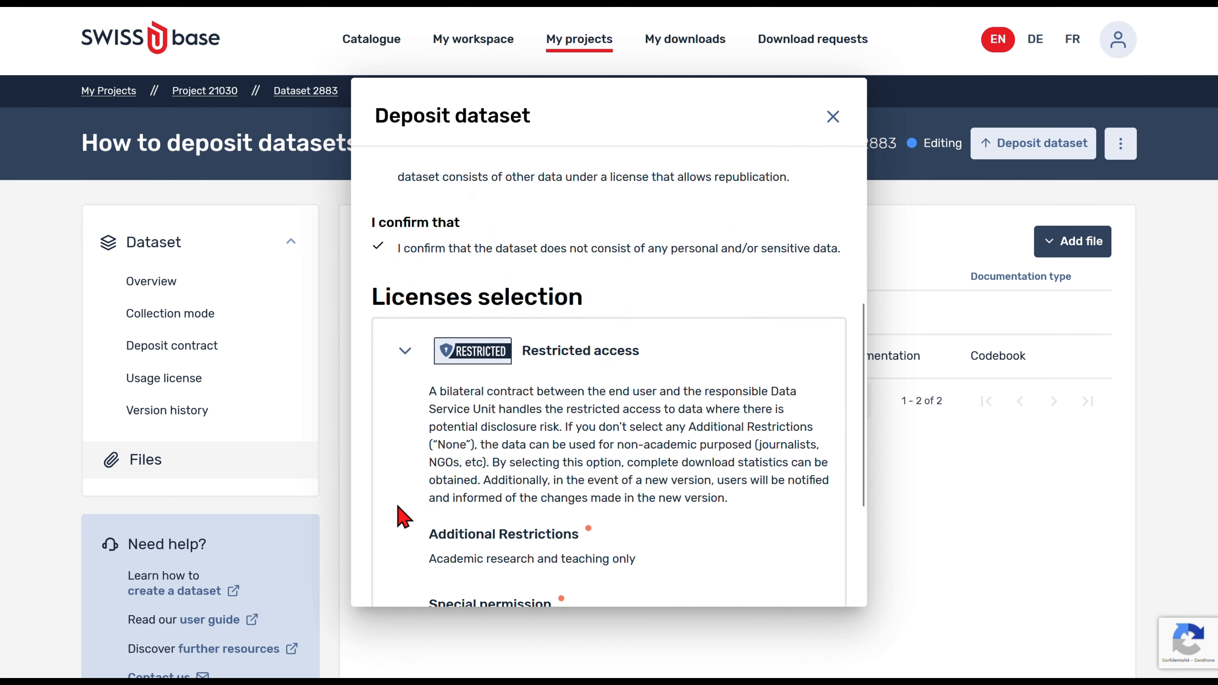
scroll(402, 516, down, 1)
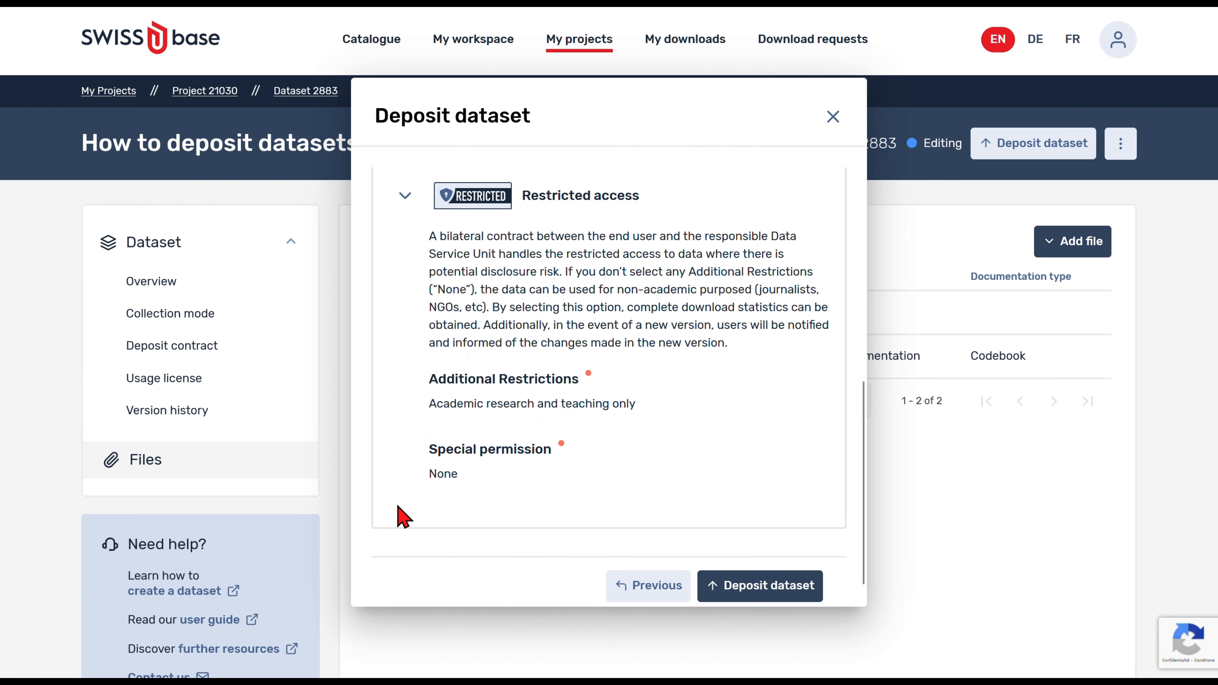
Step: Submit the dataset deposit, dismiss the success message, and return to Project 21030's datasets
click(747, 583)
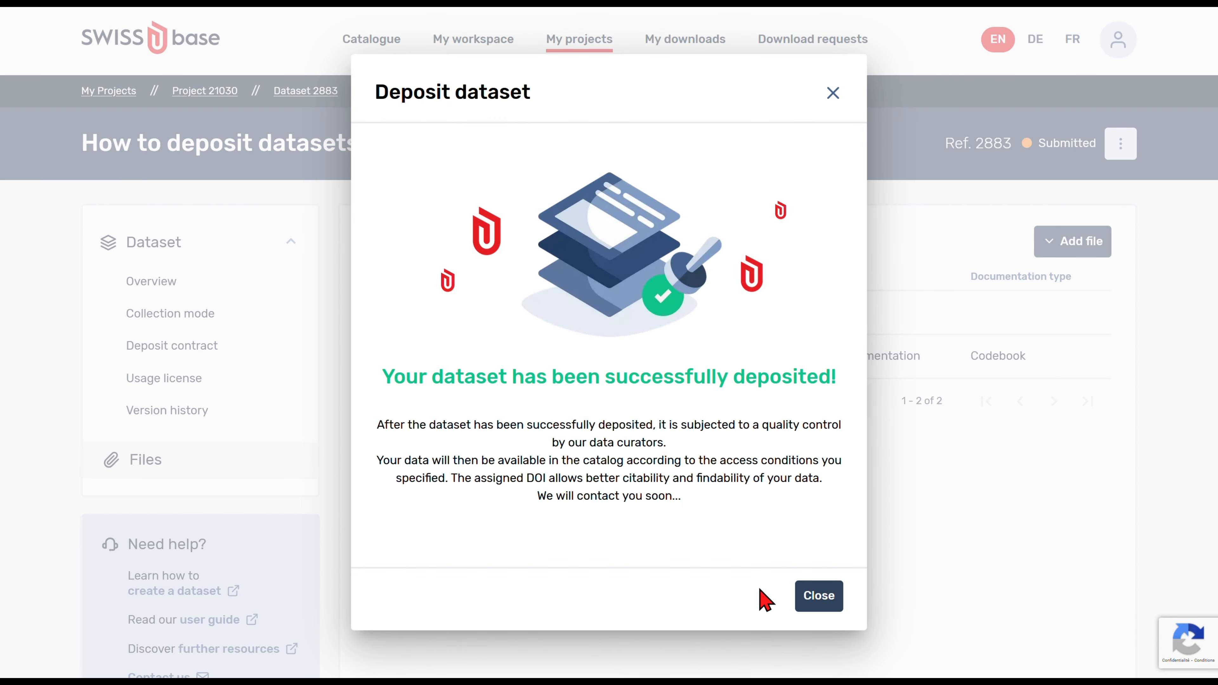
click(818, 597)
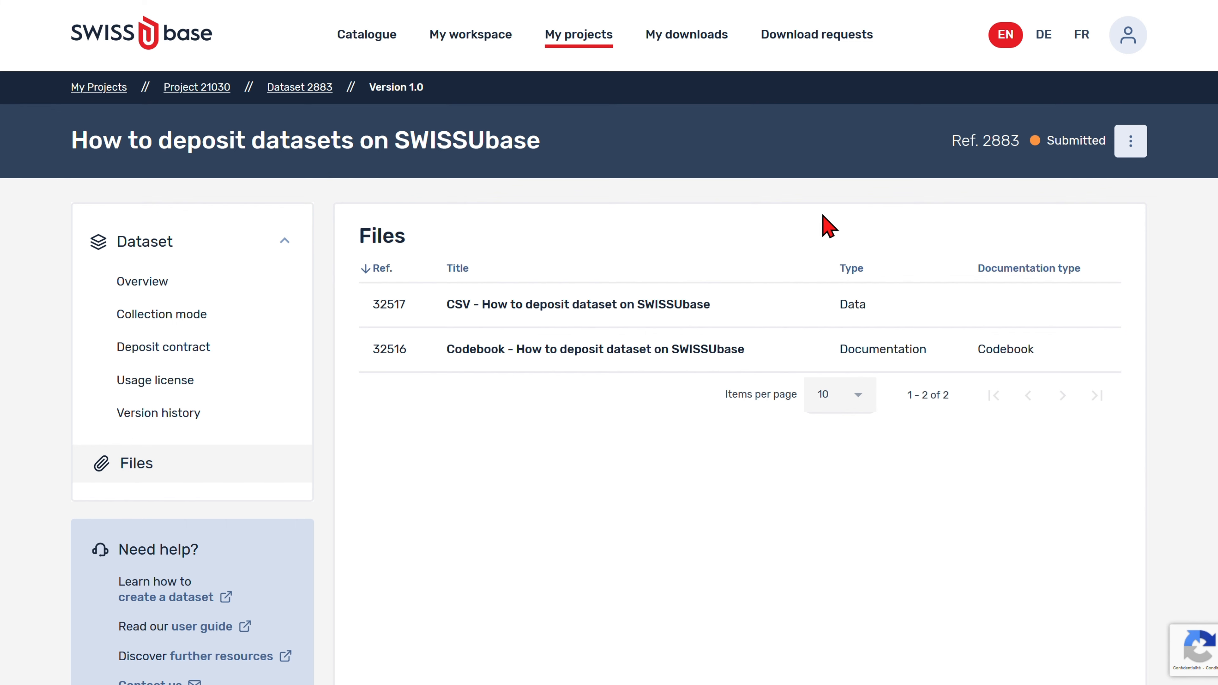
click(187, 90)
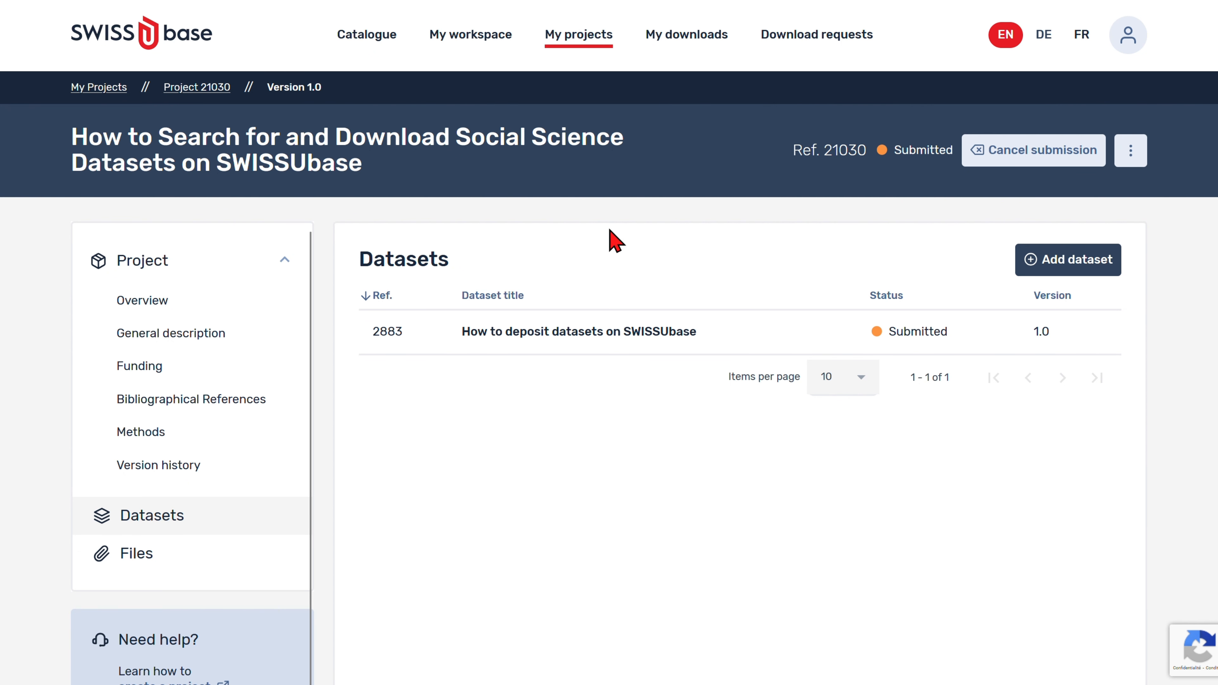